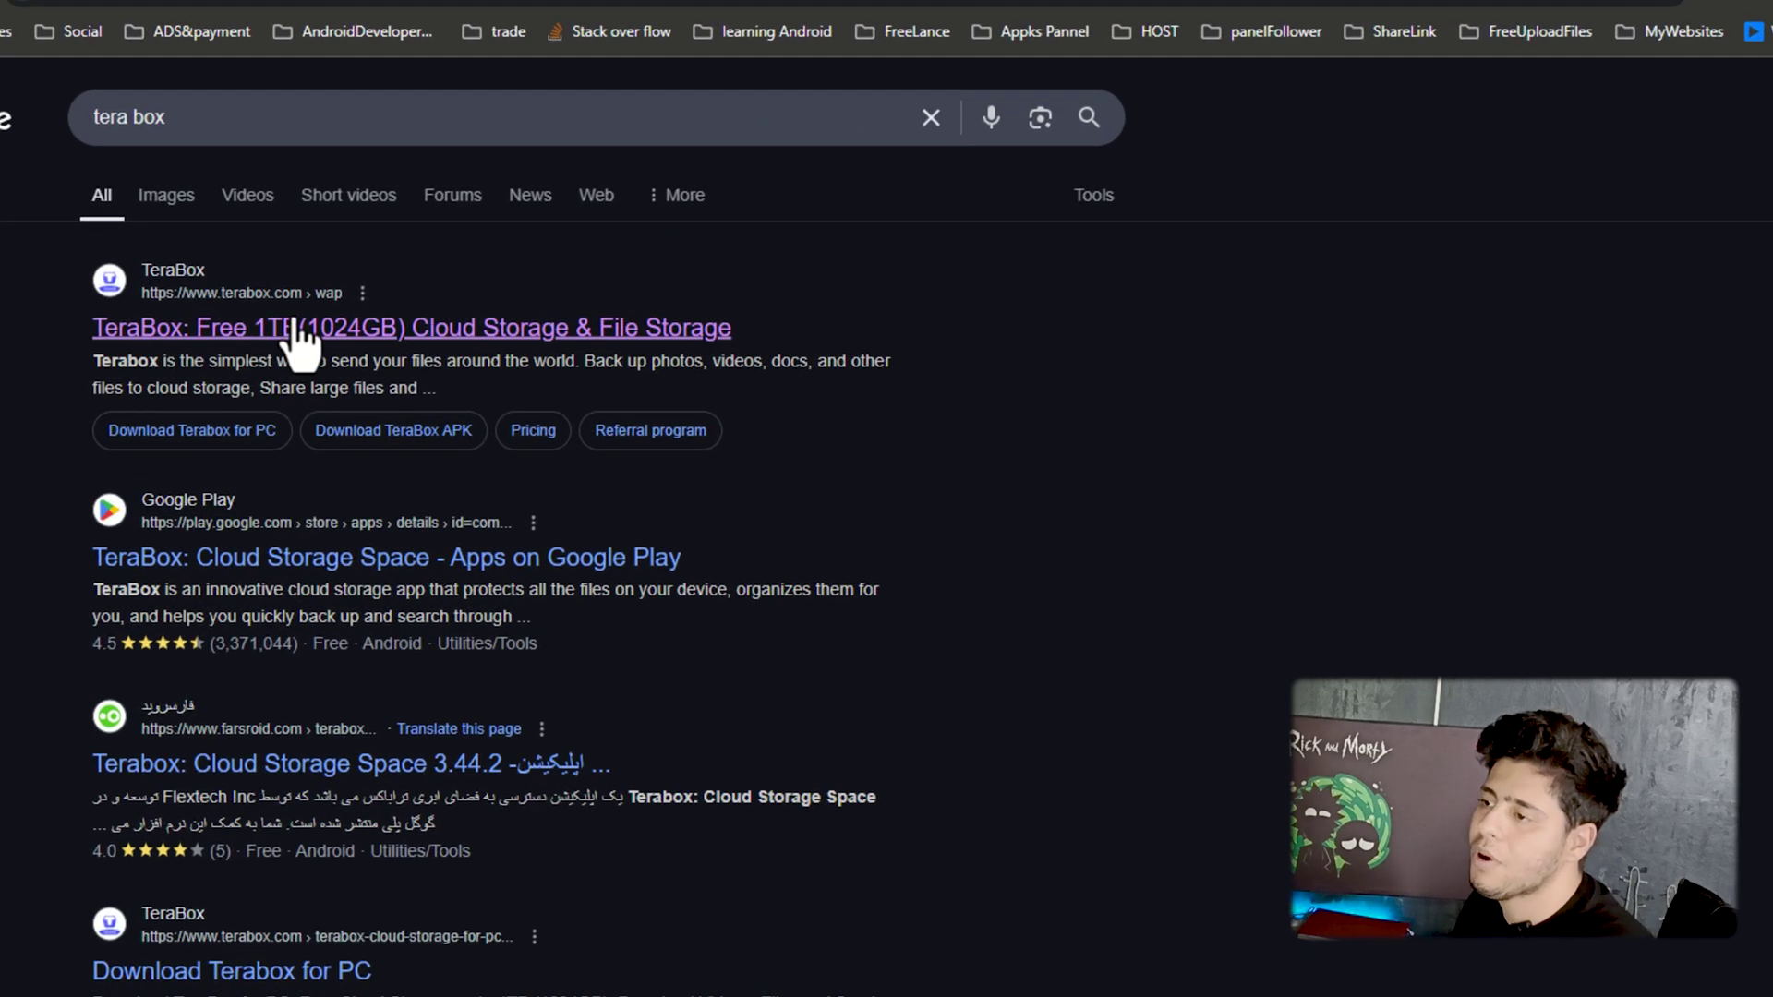
Open the official TeraBox site and check its Linux download options and Premium monthly price.
{"action": "left_click", "coordinate": [297, 329]}
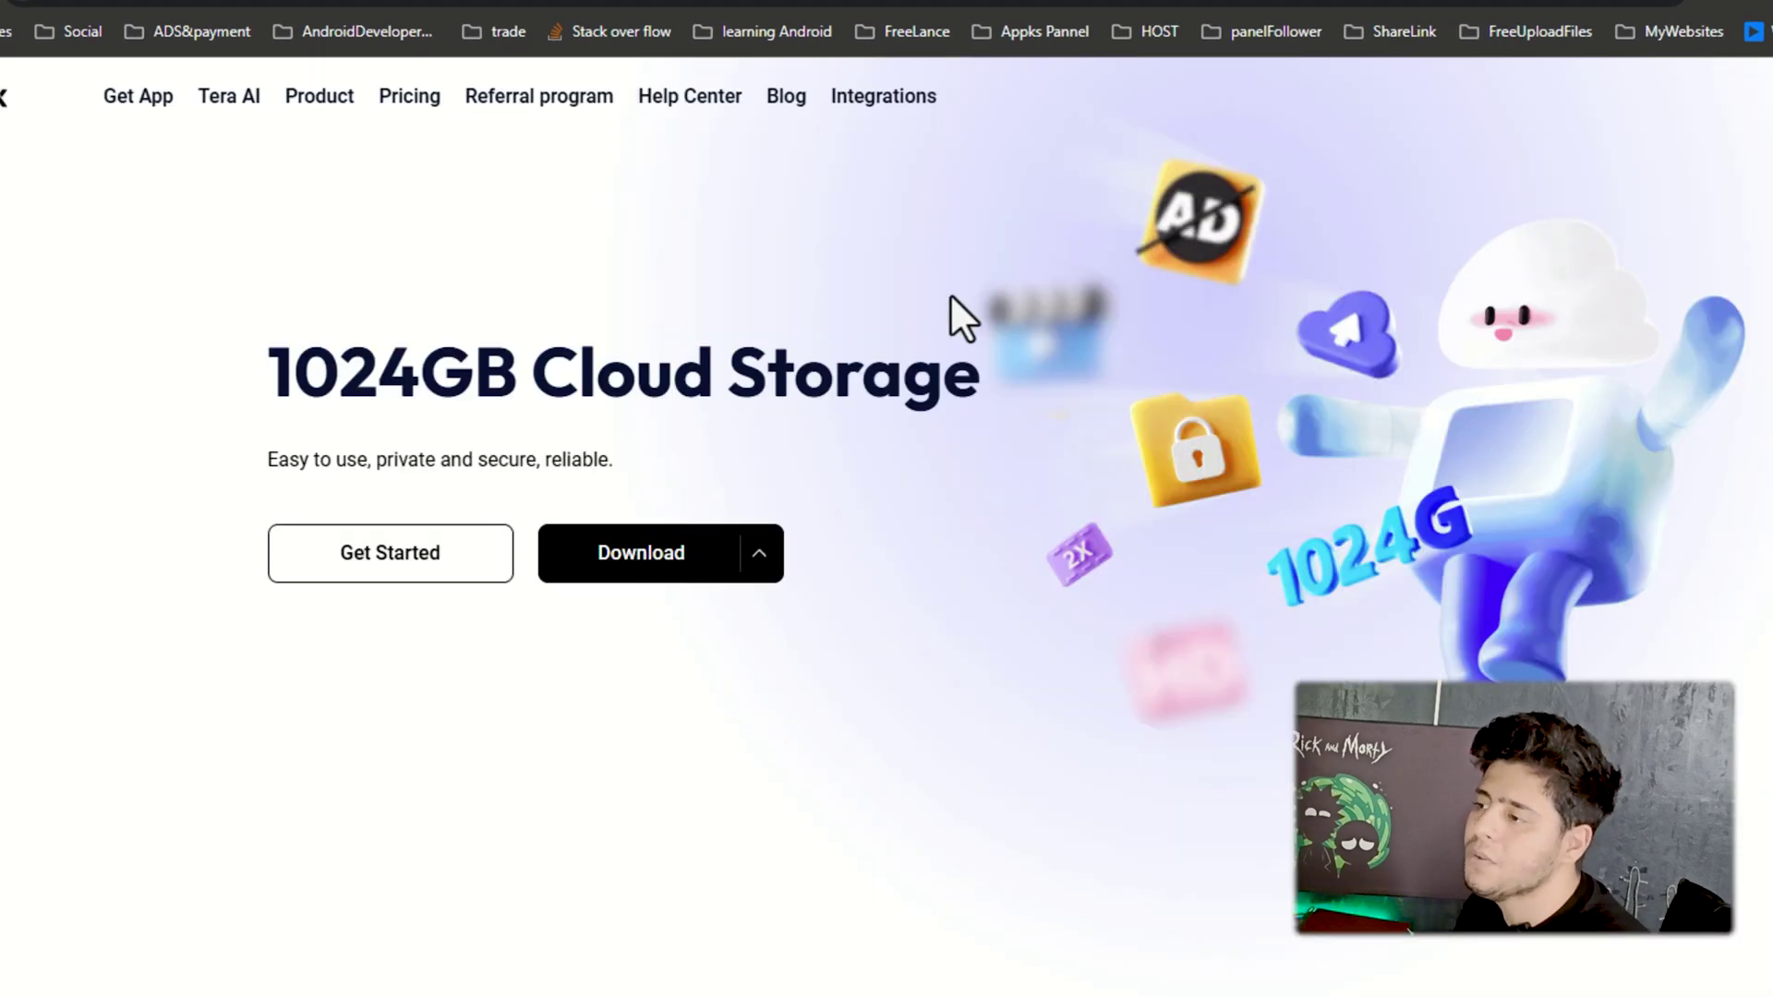
{"action": "mouse_move", "coordinate": [669, 552]}
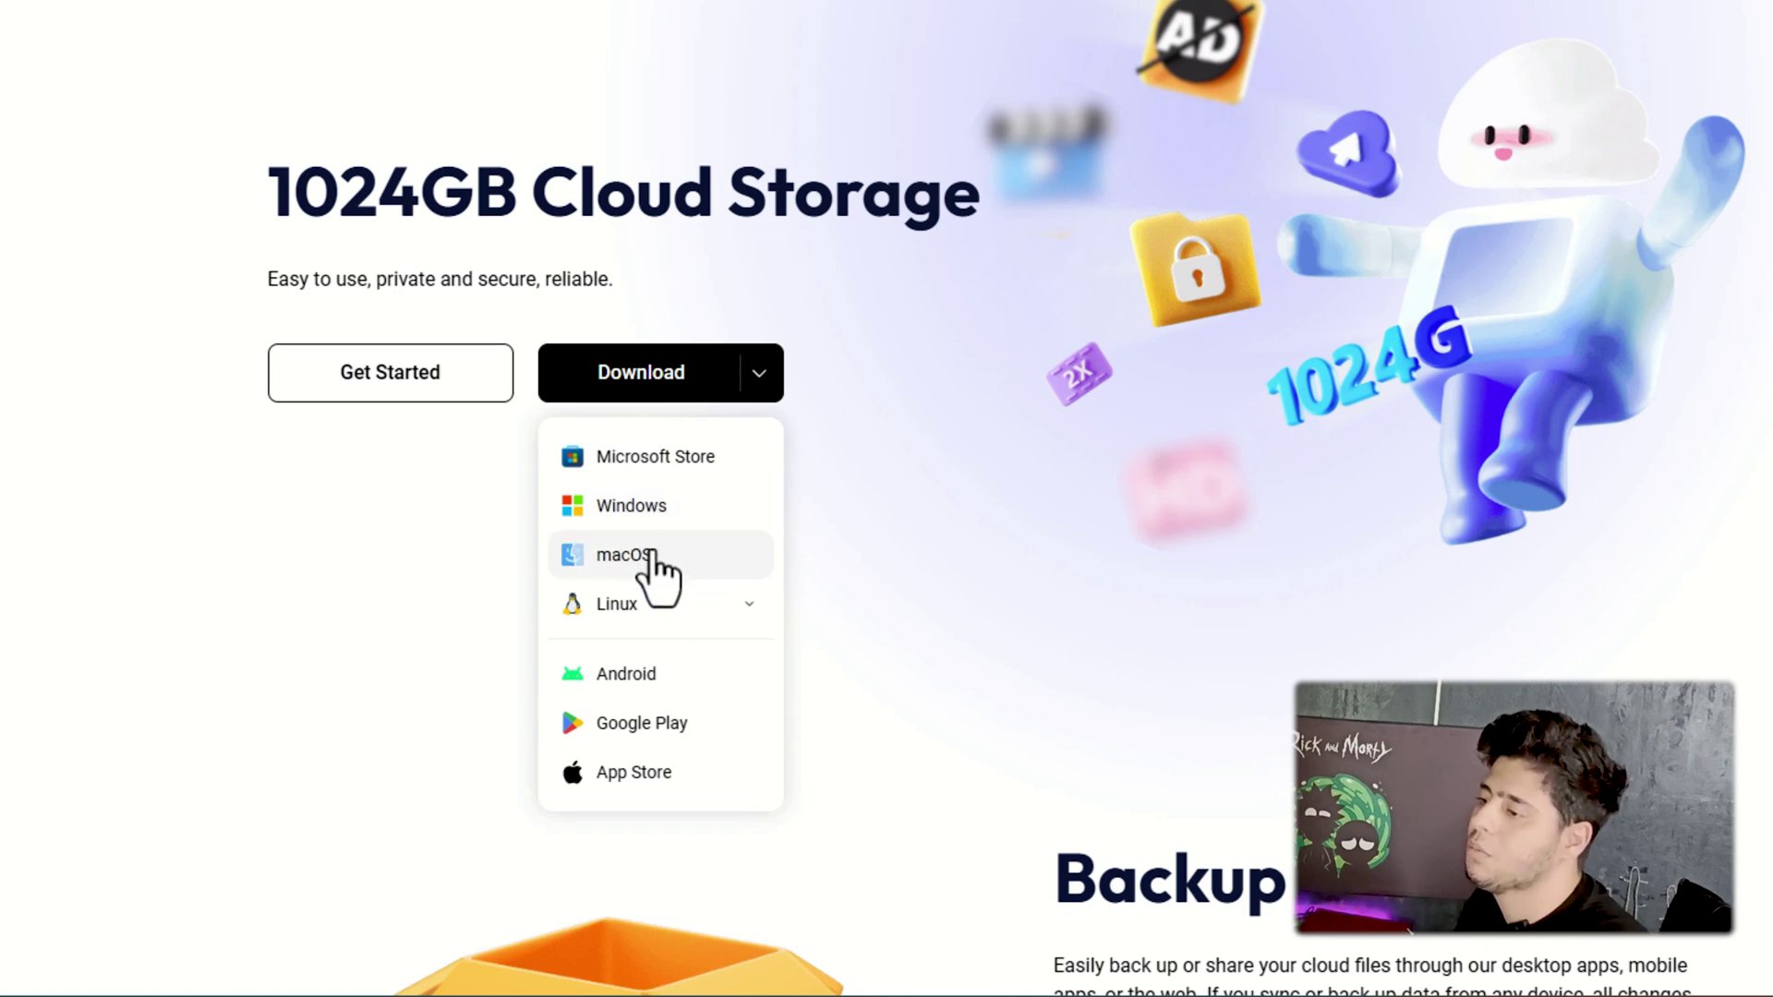
{"action": "left_click", "coordinate": [663, 604]}
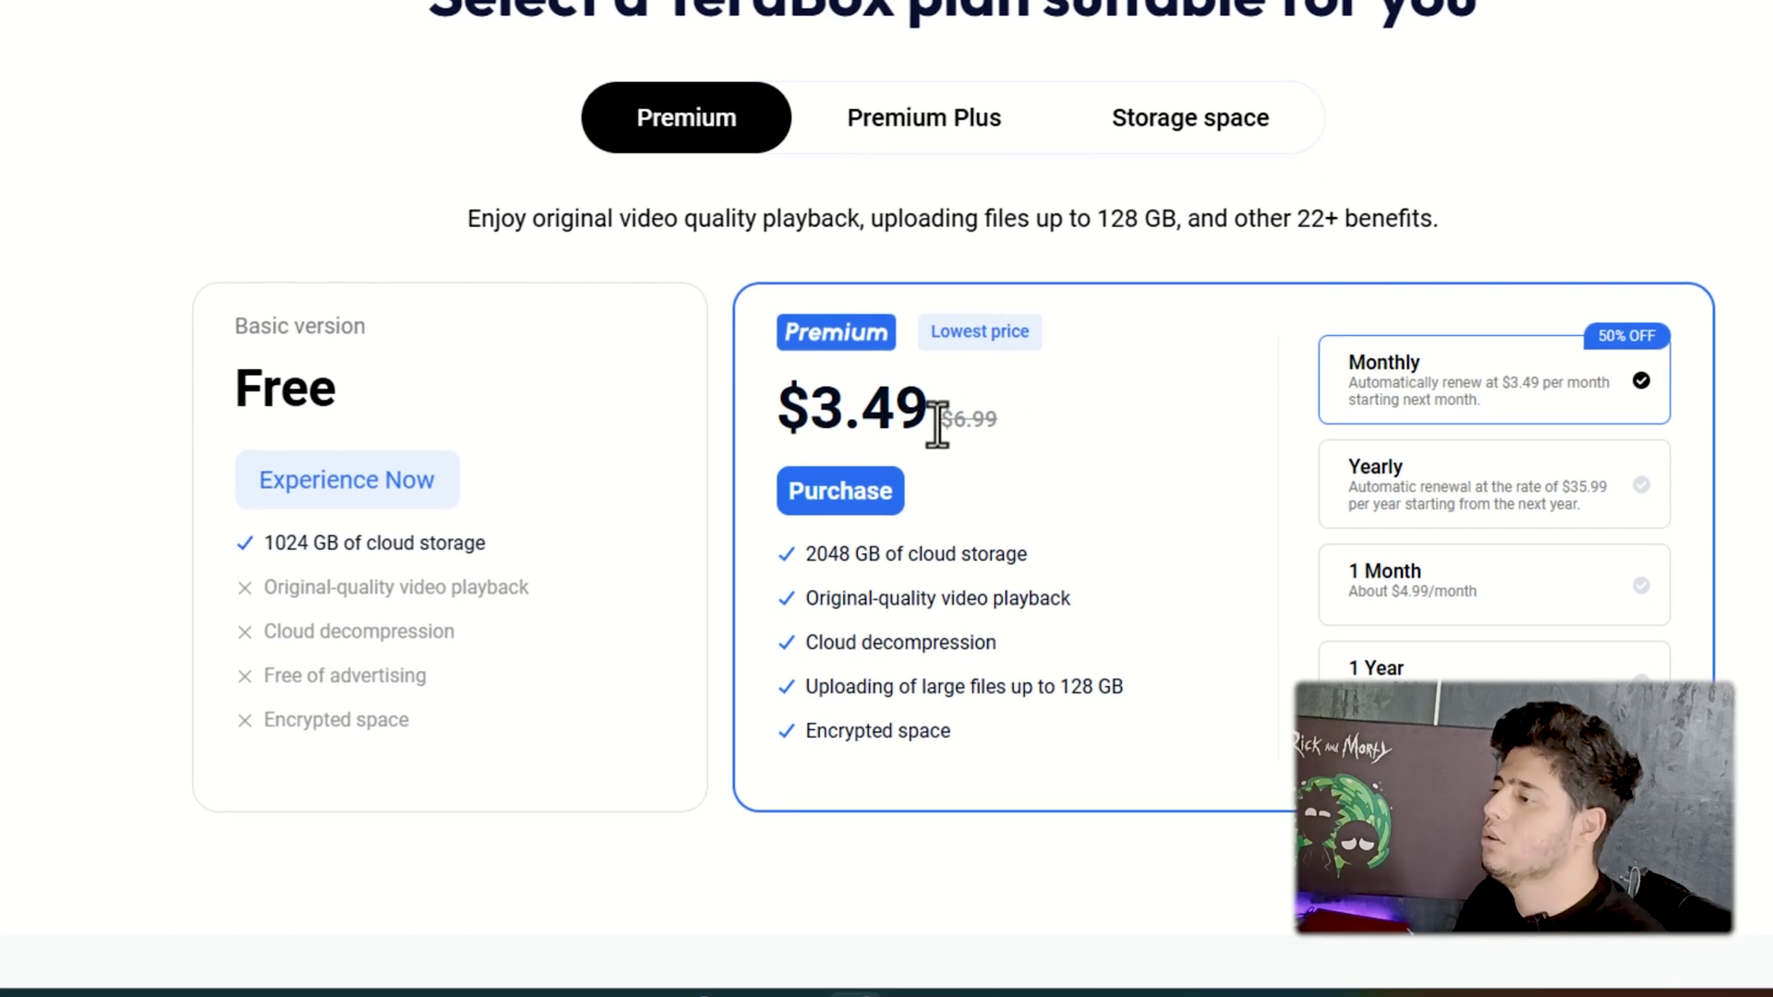
{"action": "mouse_move", "coordinate": [836, 415]}
{"action": "left_mouse_down"}
{"action": "mouse_move", "coordinate": [895, 414]}
{"action": "mouse_move", "coordinate": [854, 399]}
{"action": "left_mouse_up"}
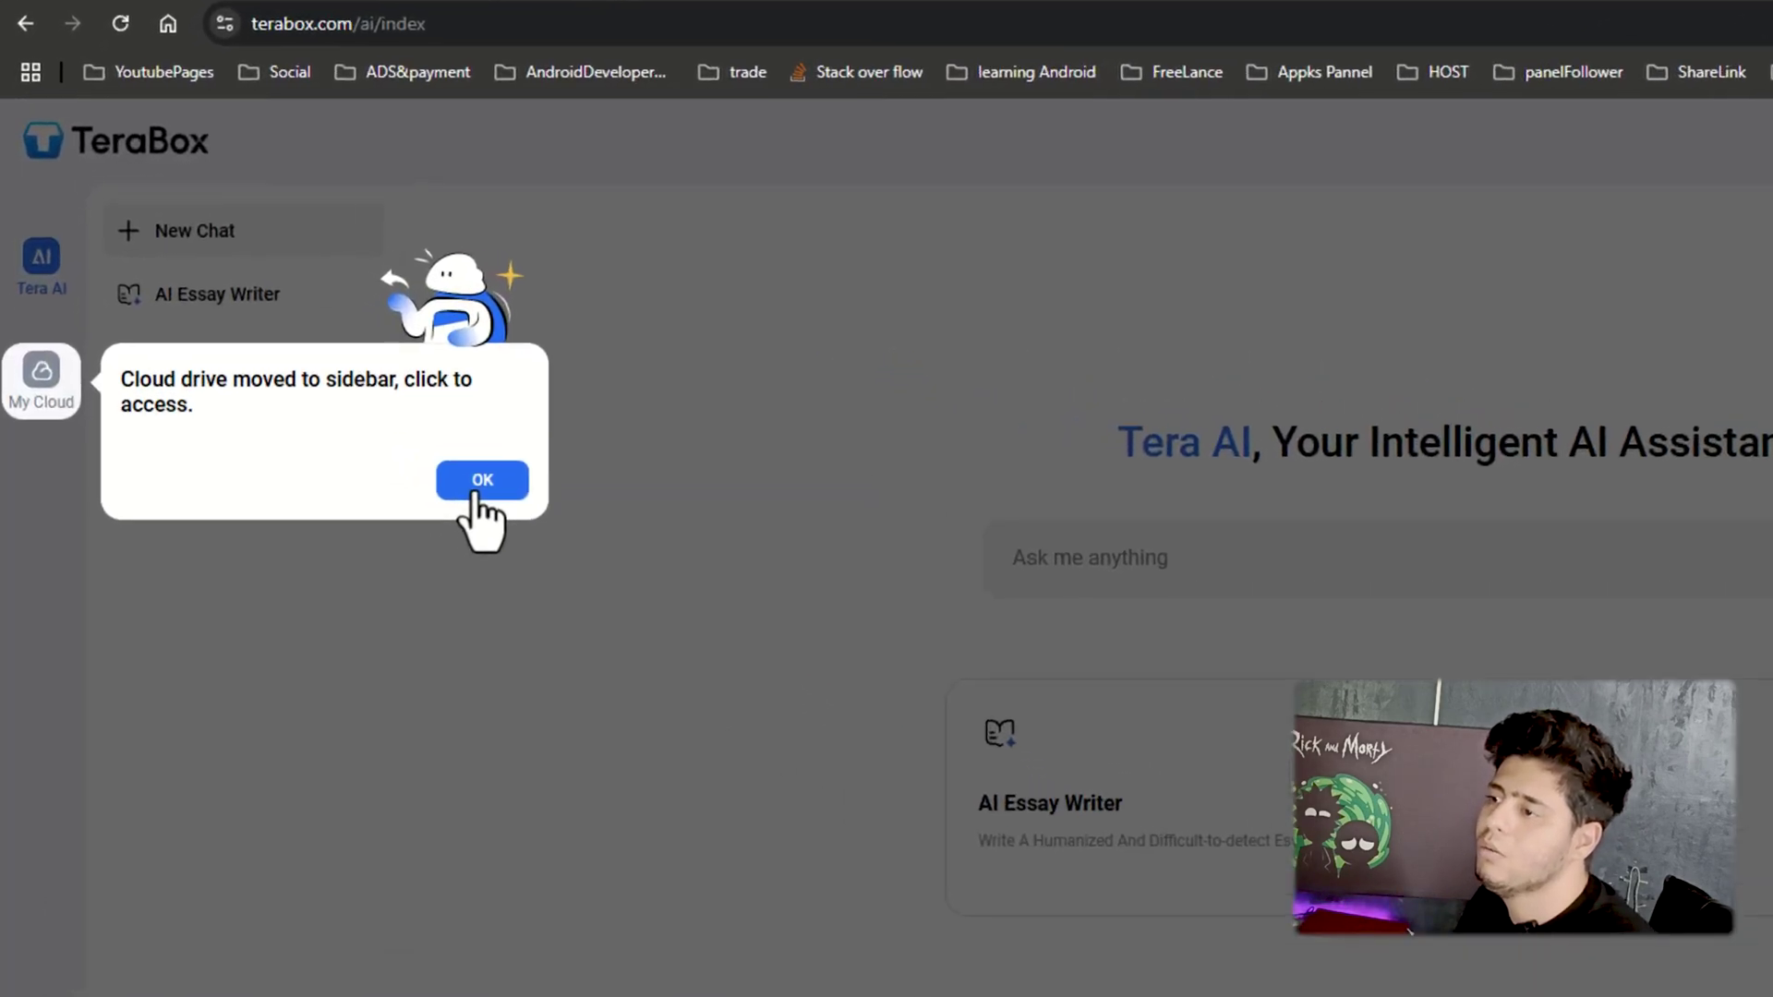
Dismiss the cloud-drive tip, glance at All Files, and return to Tera AI.
{"action": "left_click", "coordinate": [489, 495]}
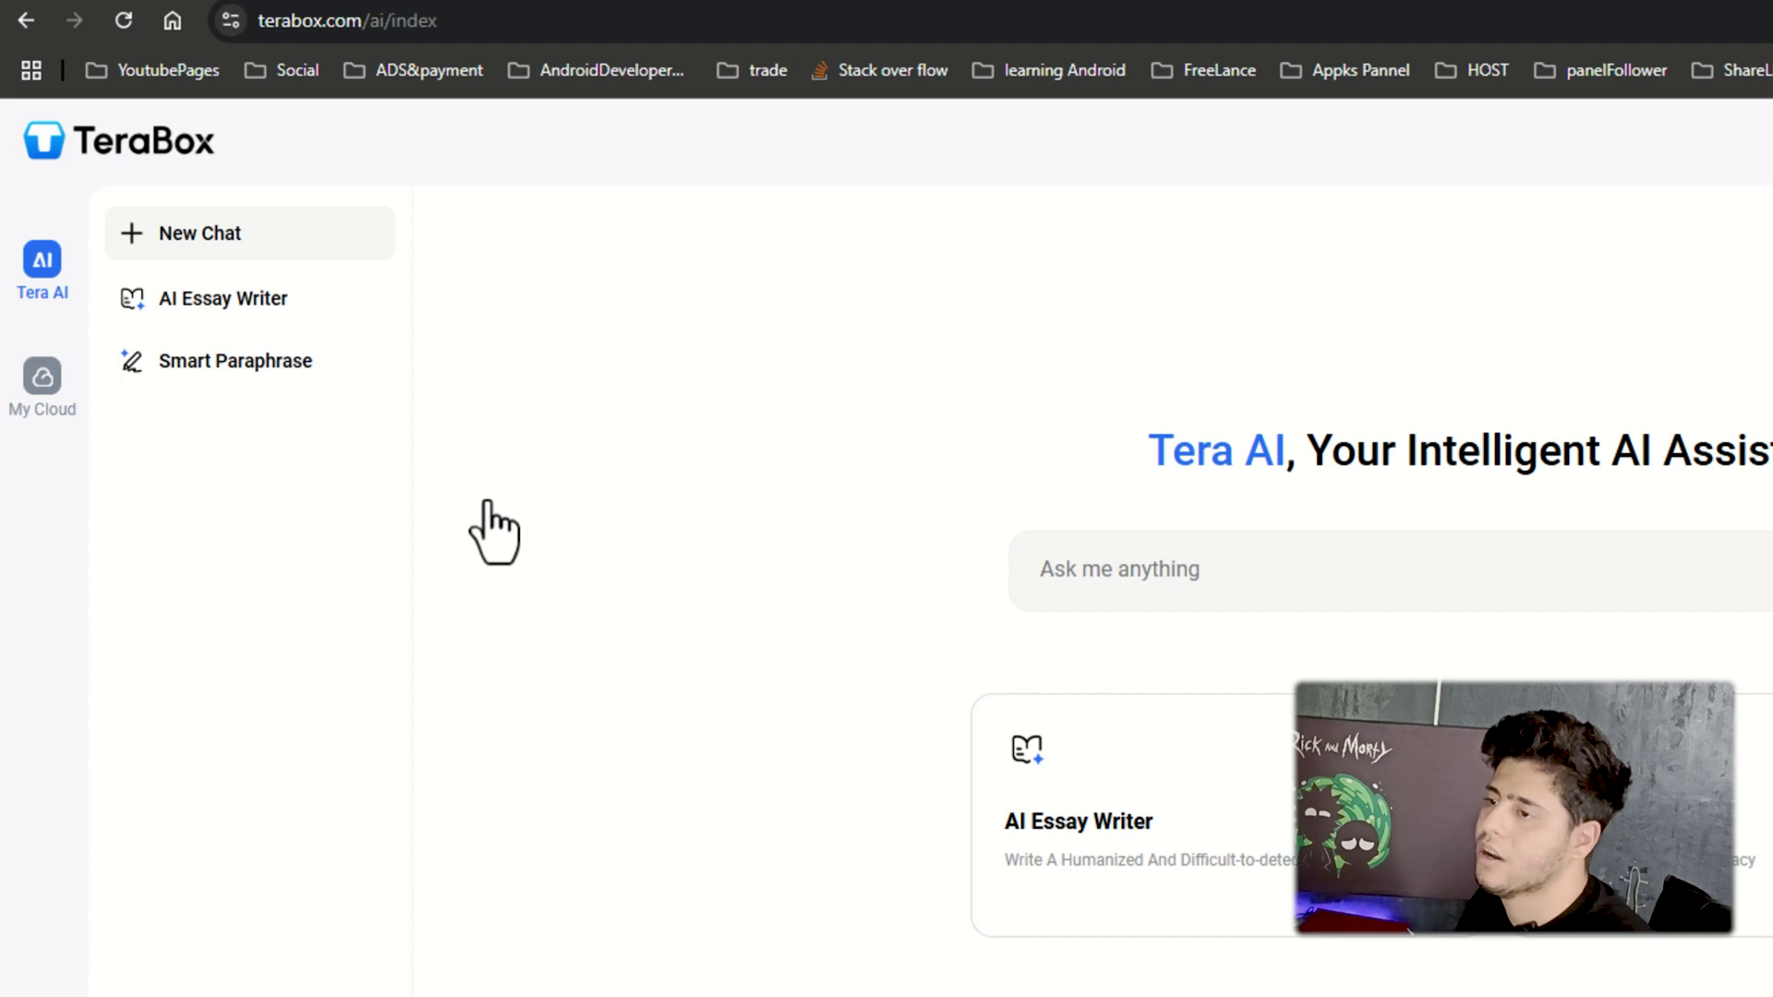
{"action": "left_click", "coordinate": [34, 407]}
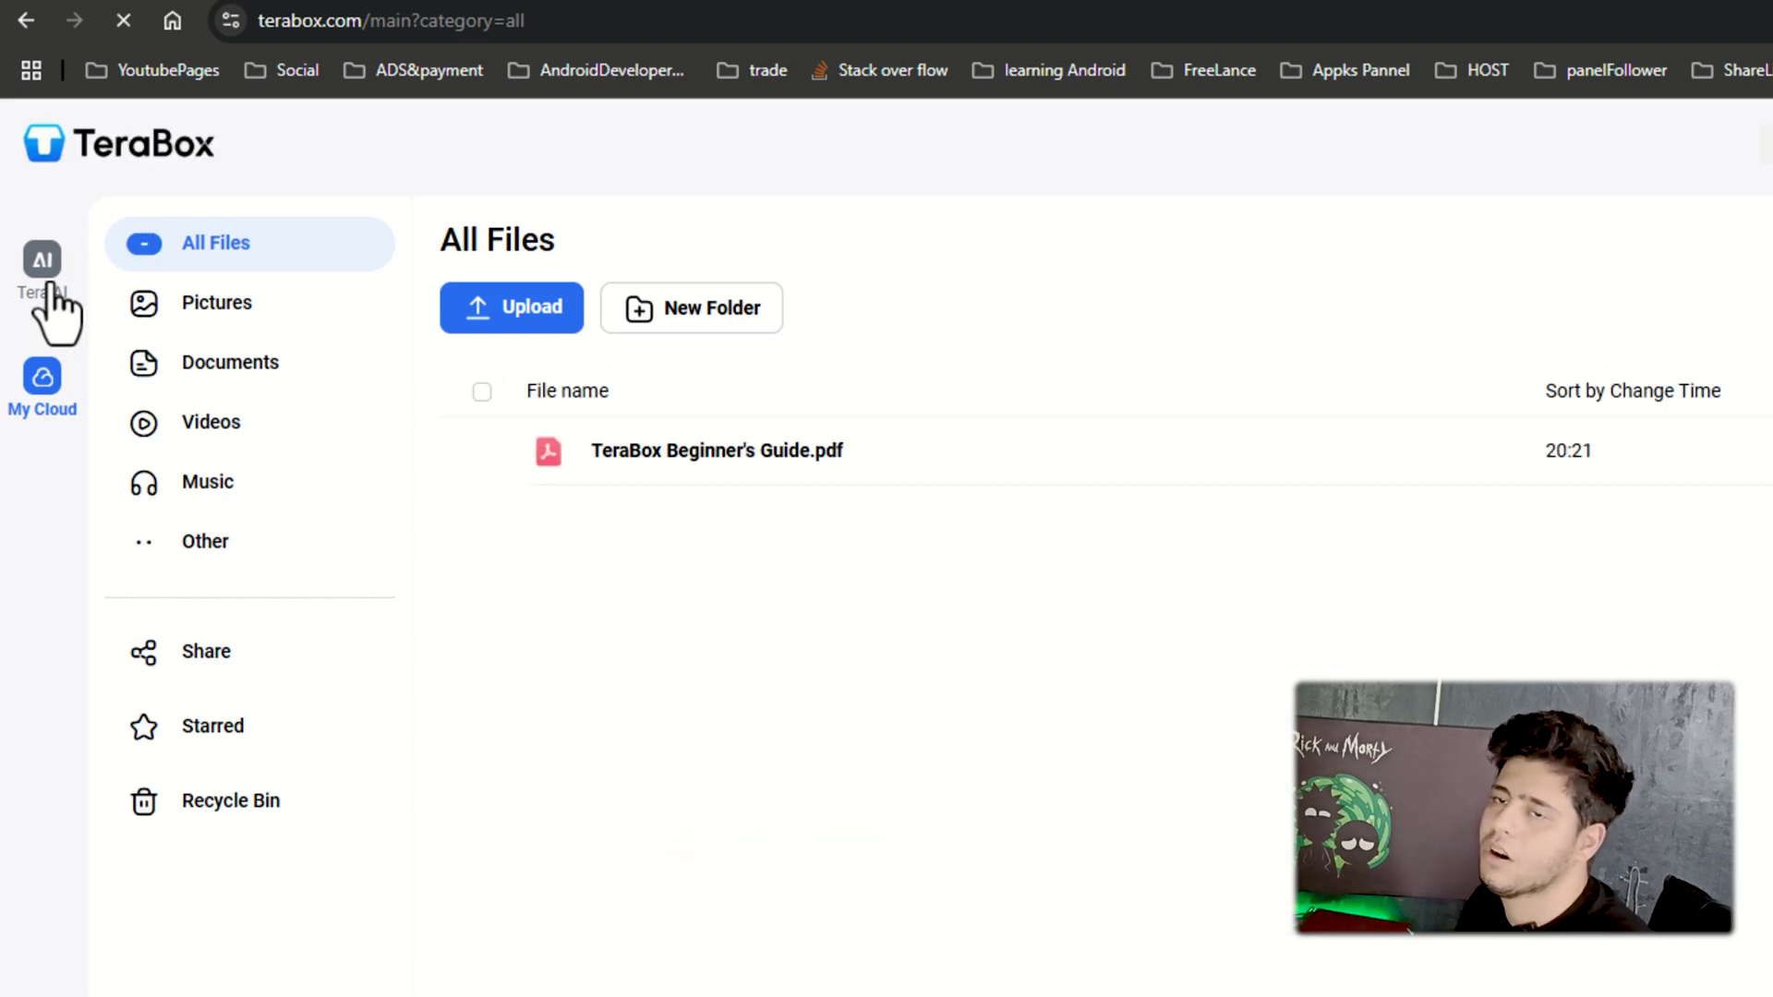
{"action": "left_click", "coordinate": [49, 283]}
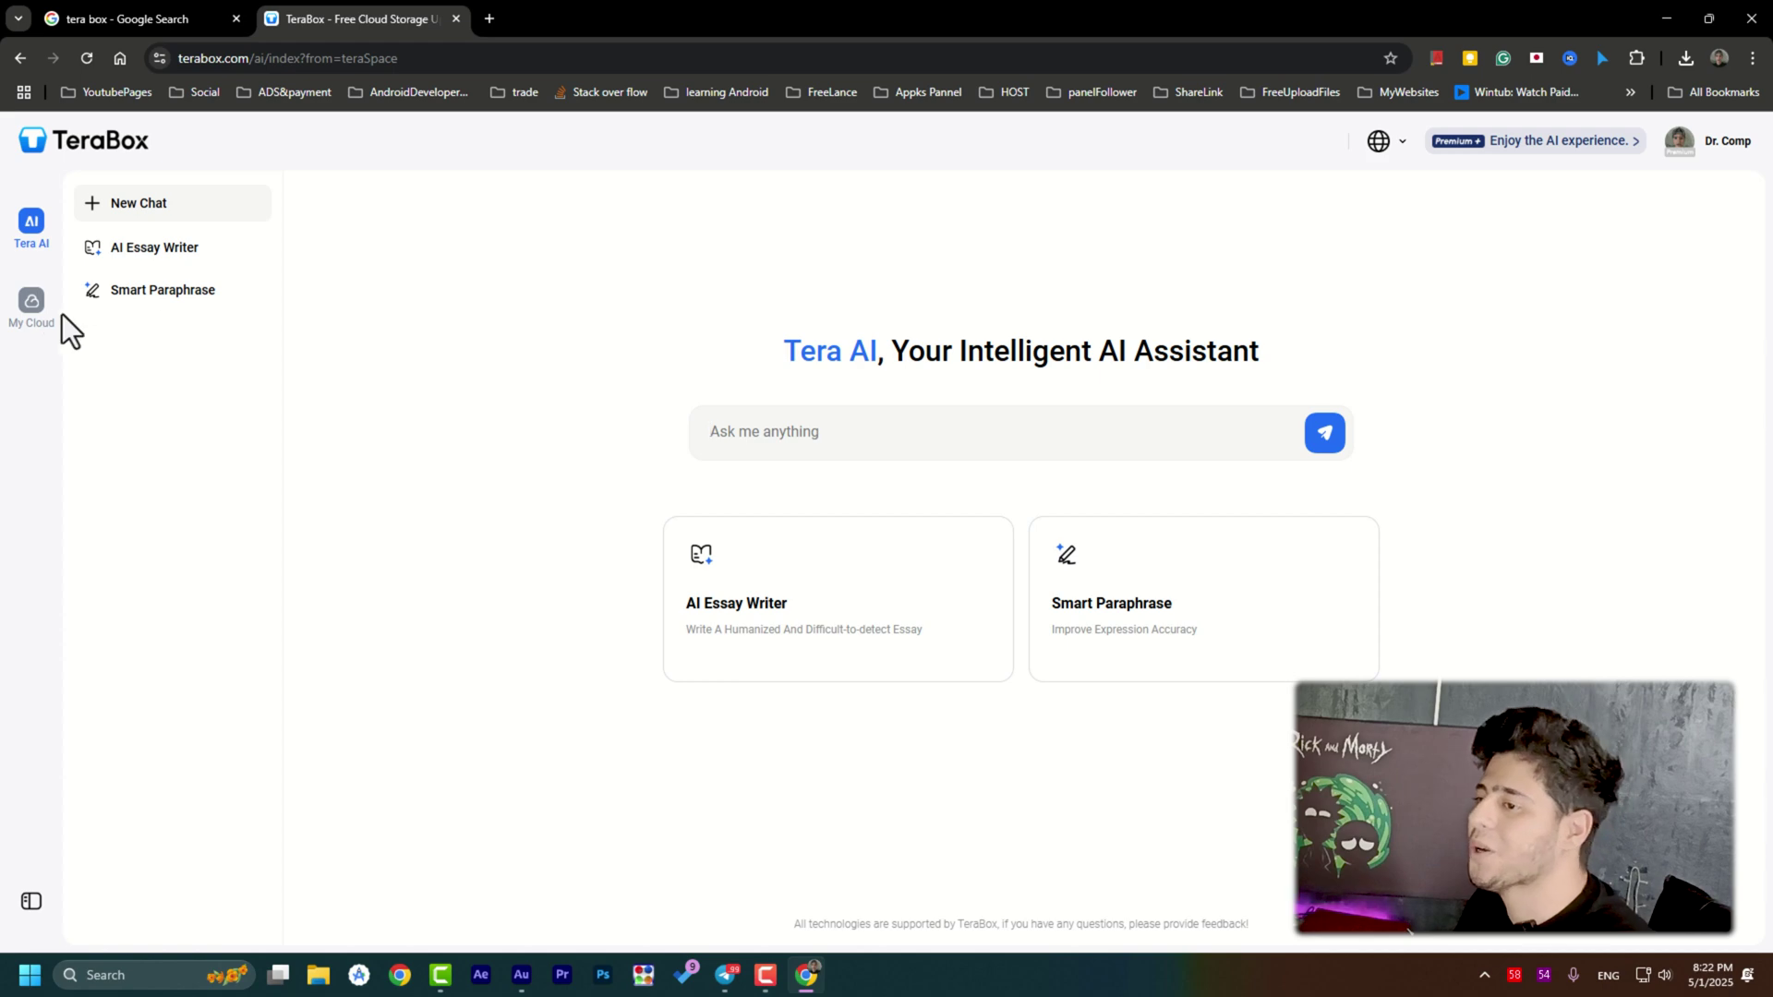
Quick-install TeraBox, allow its firewall access, and enable the Download Assistant Chrome extension.
{"action": "left_click", "coordinate": [33, 309]}
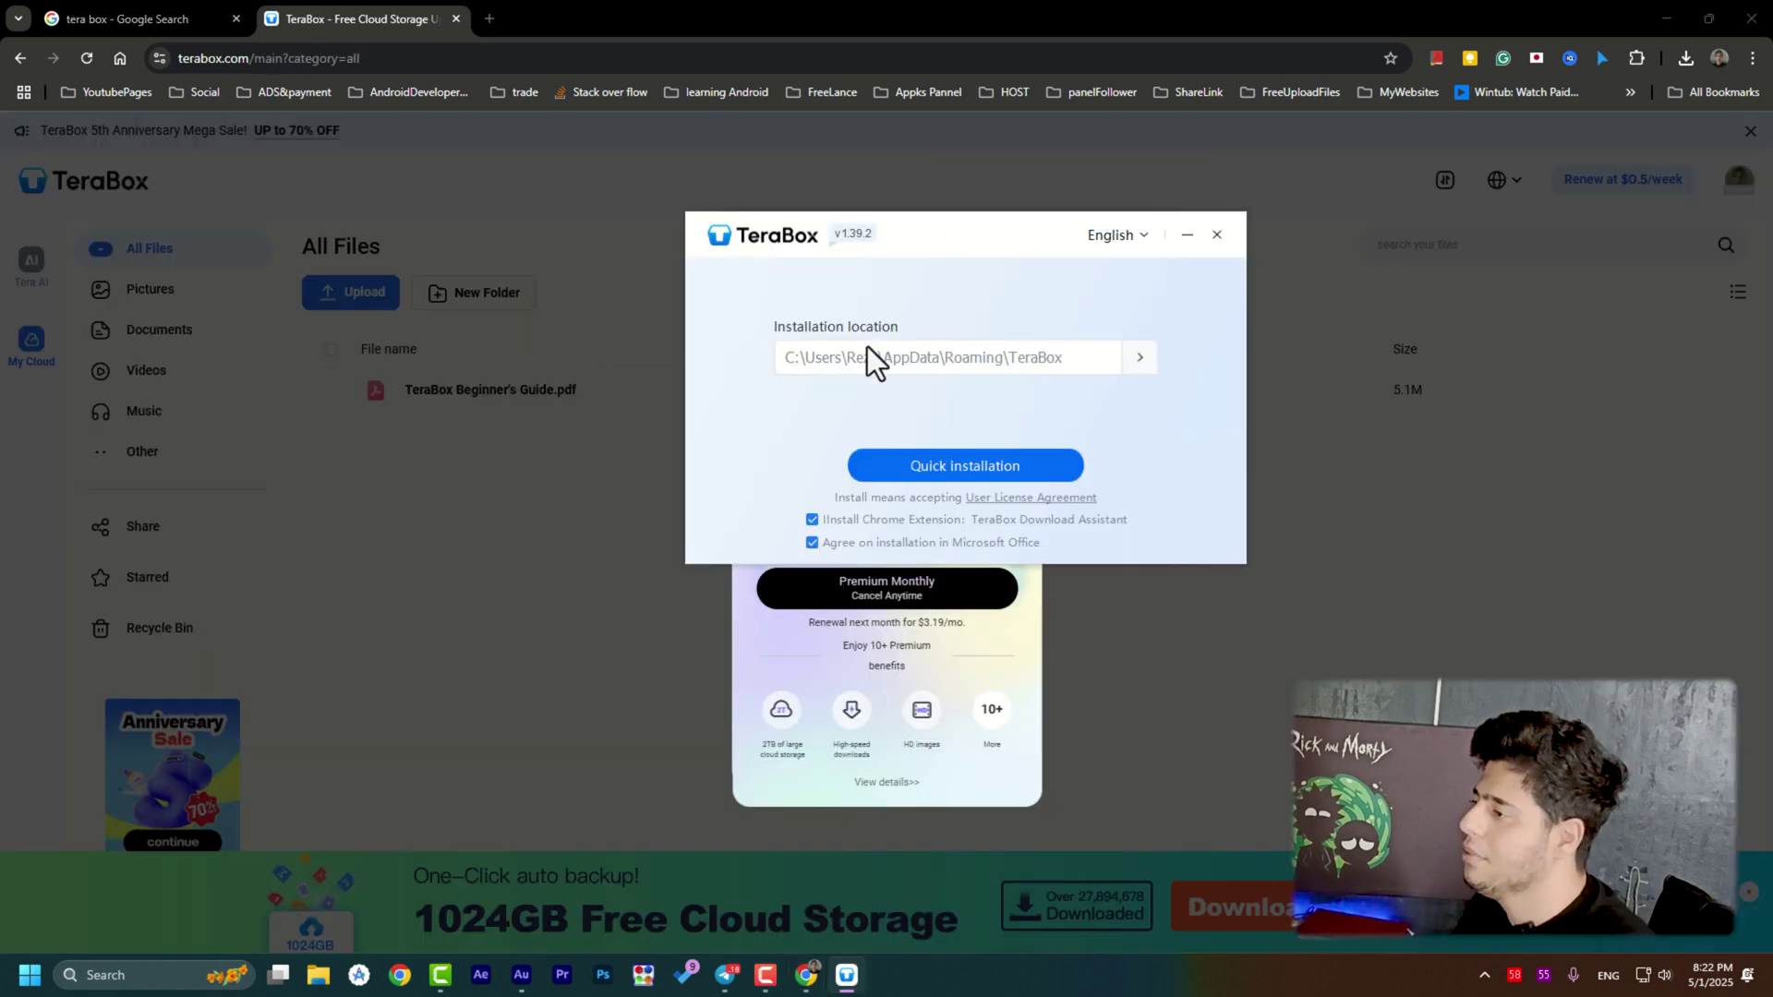
{"action": "left_click", "coordinate": [955, 467]}
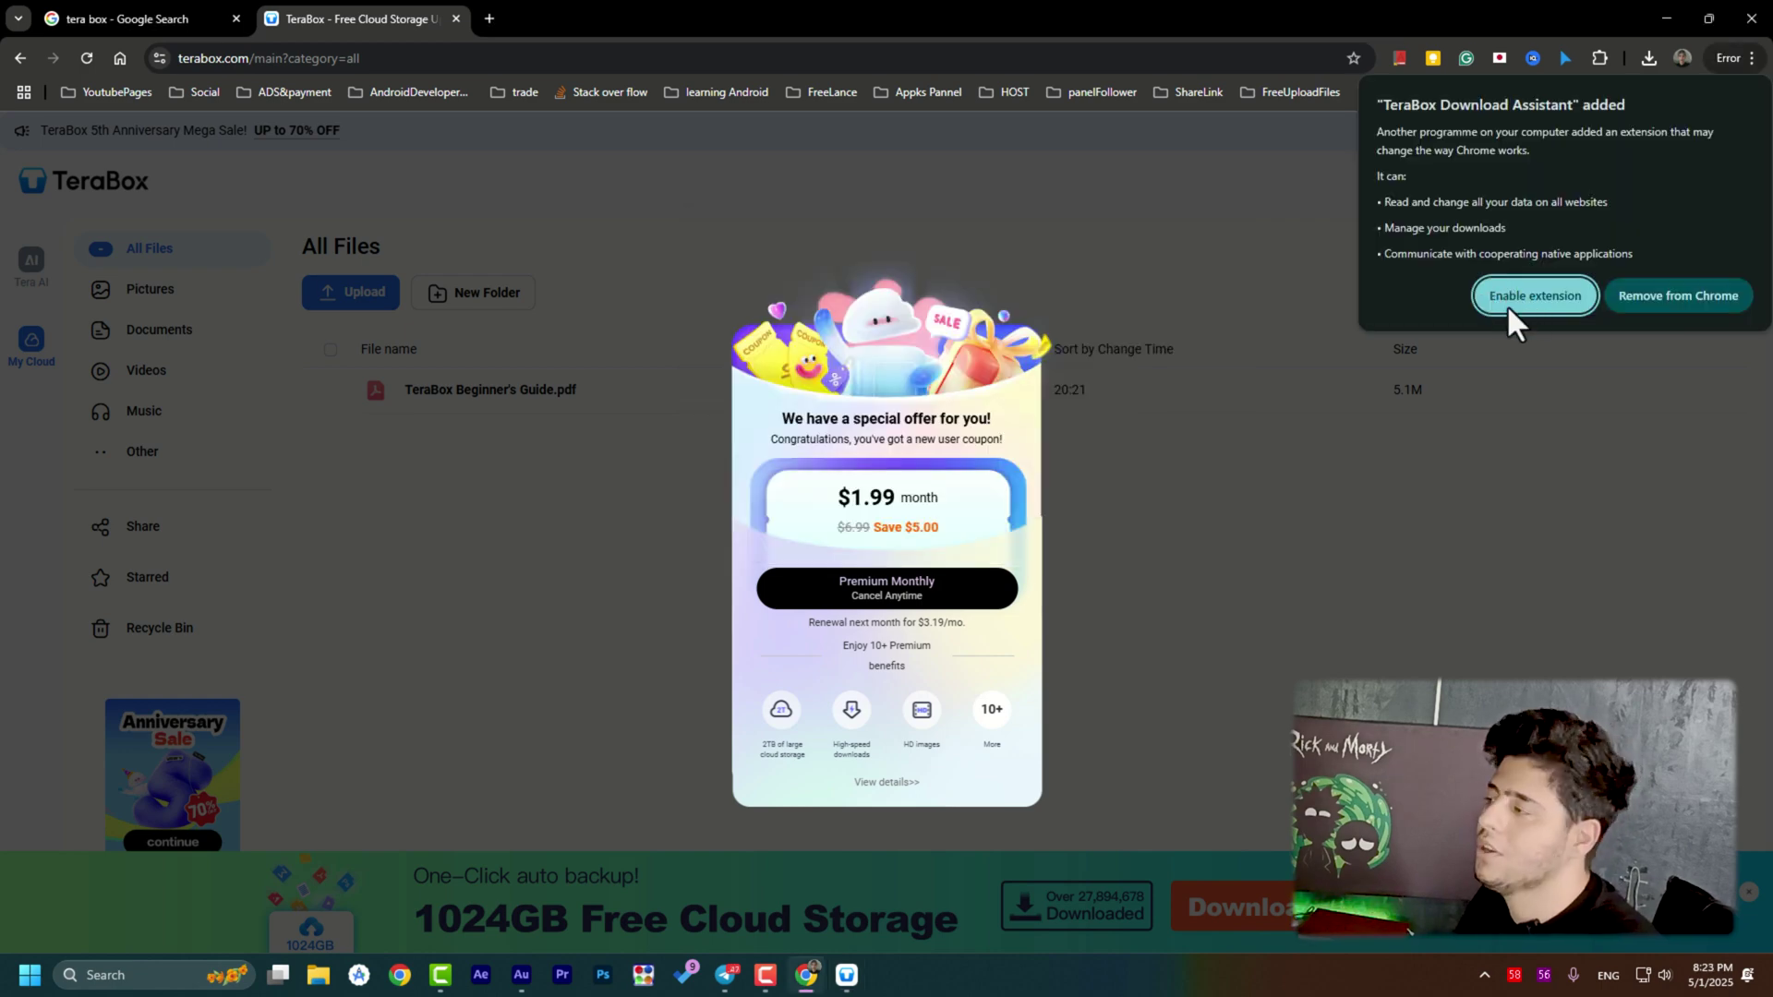
{"action": "left_click", "coordinate": [1533, 295]}
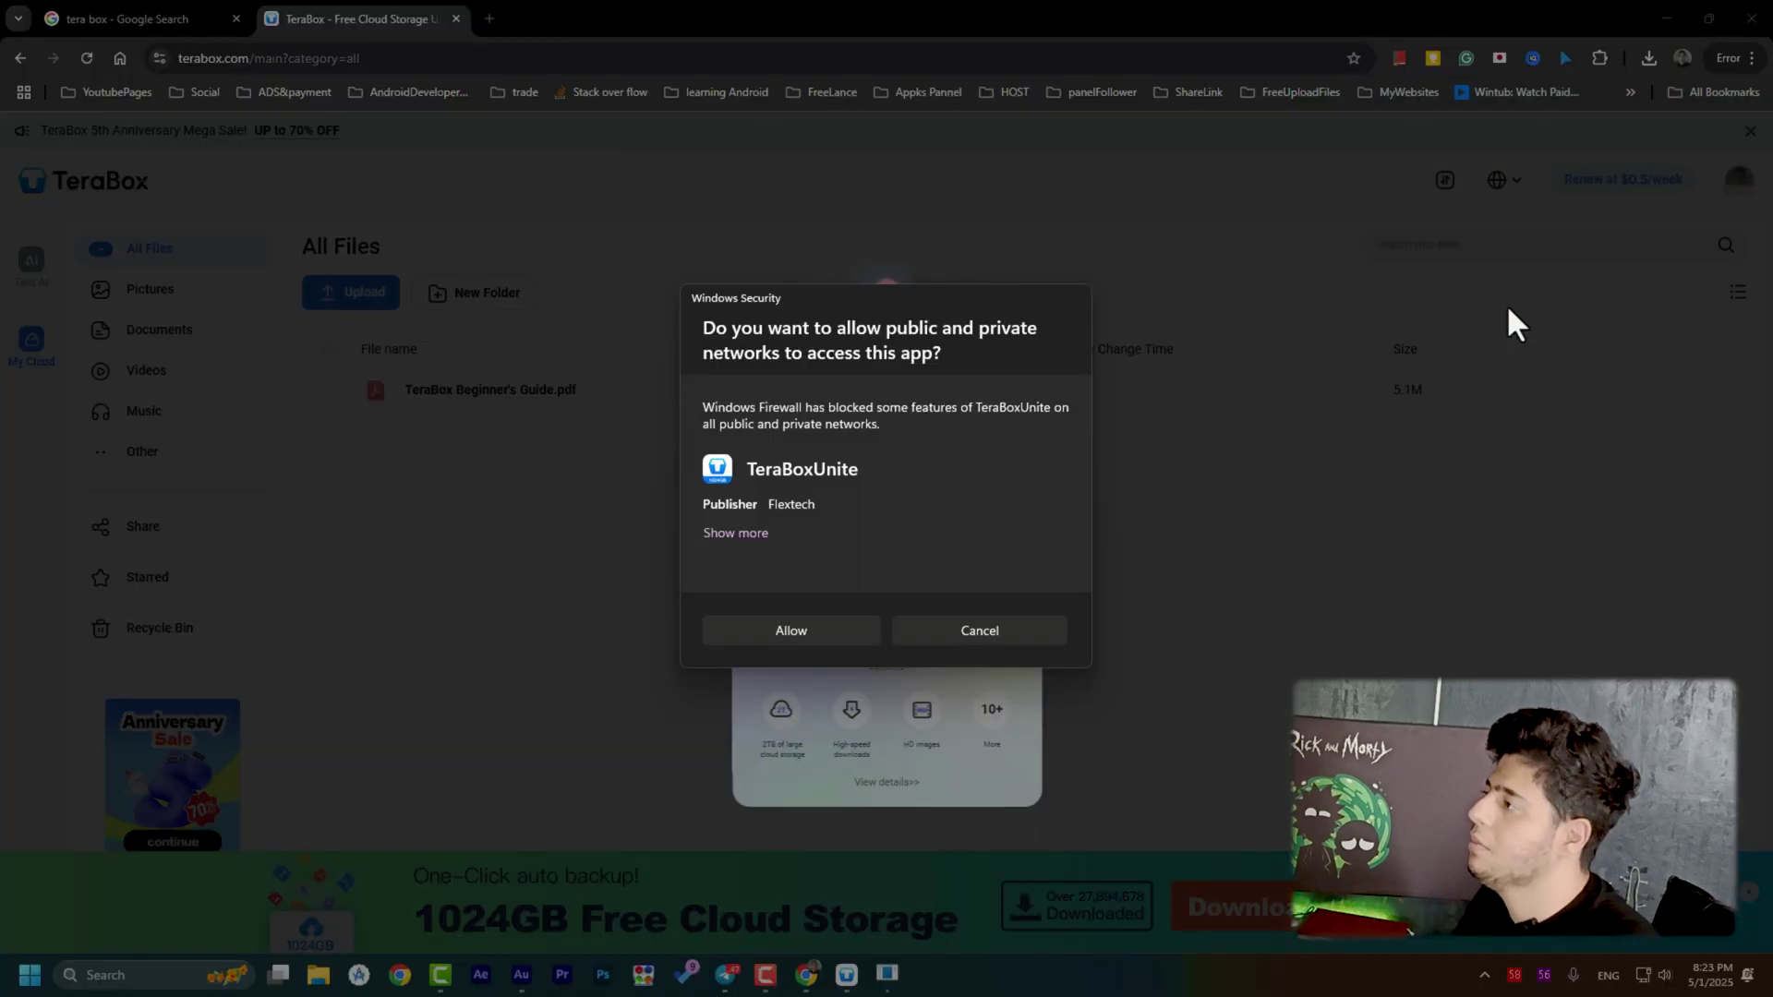
{"action": "left_click", "coordinate": [780, 634]}
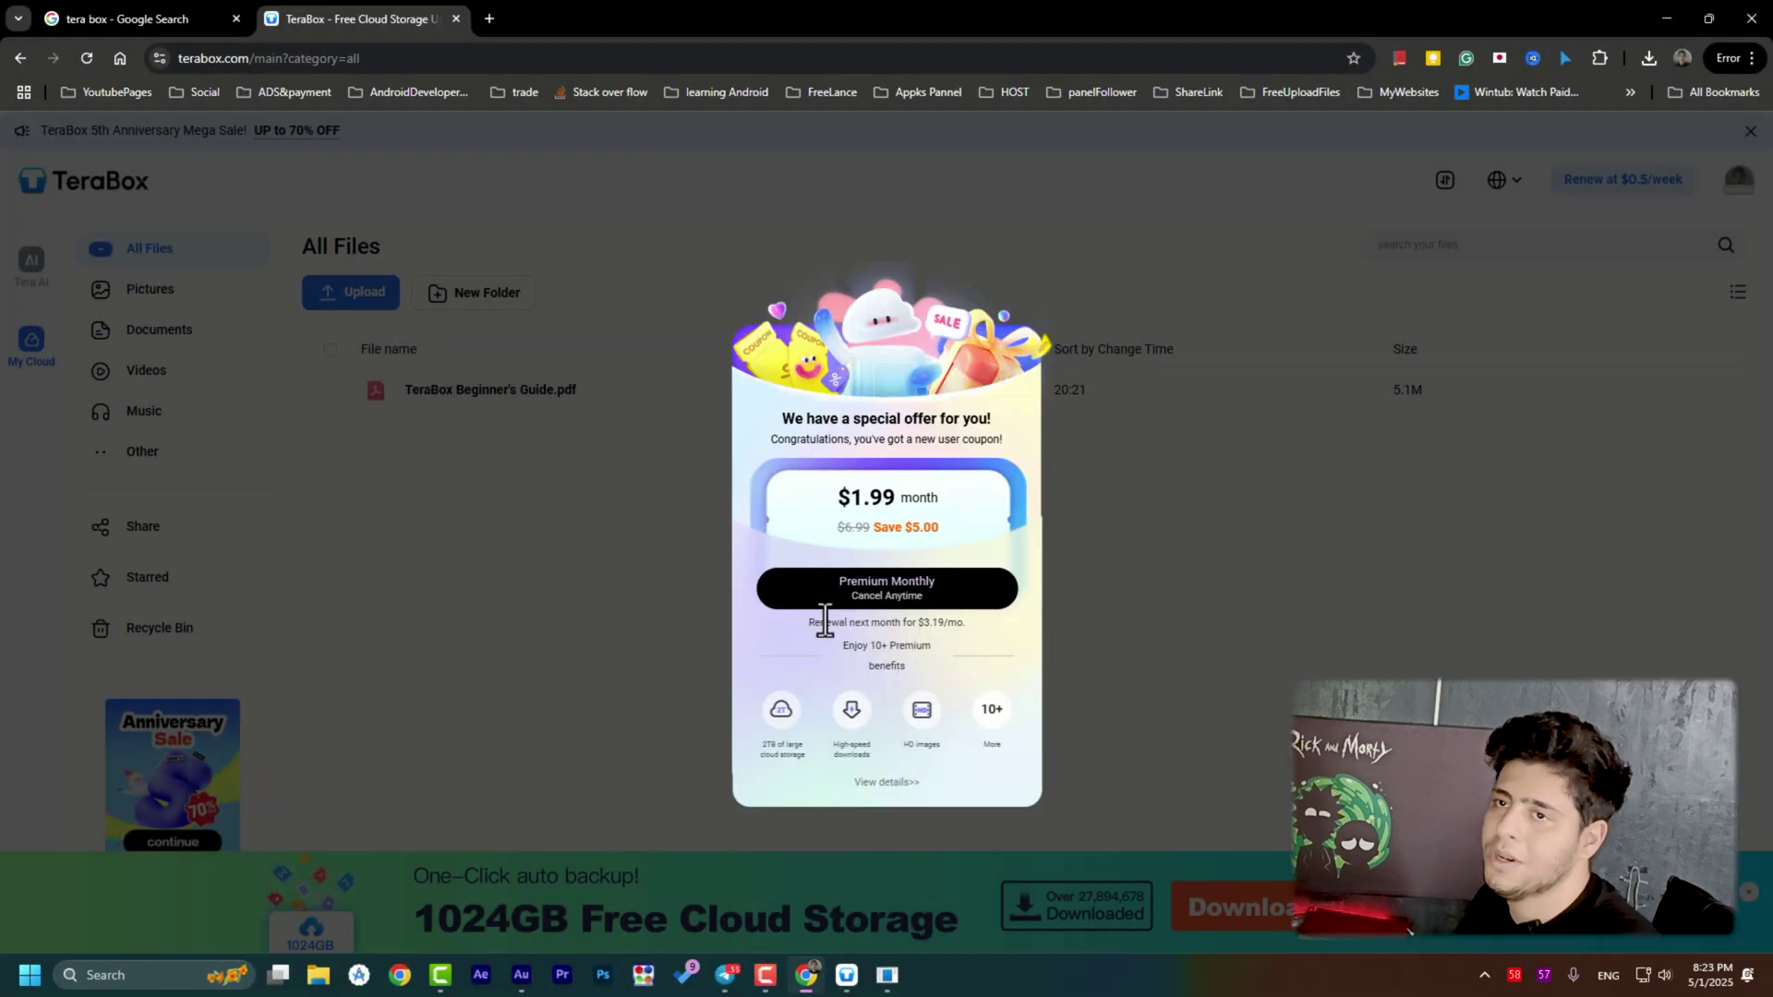
{"action": "left_click", "coordinate": [1725, 58]}
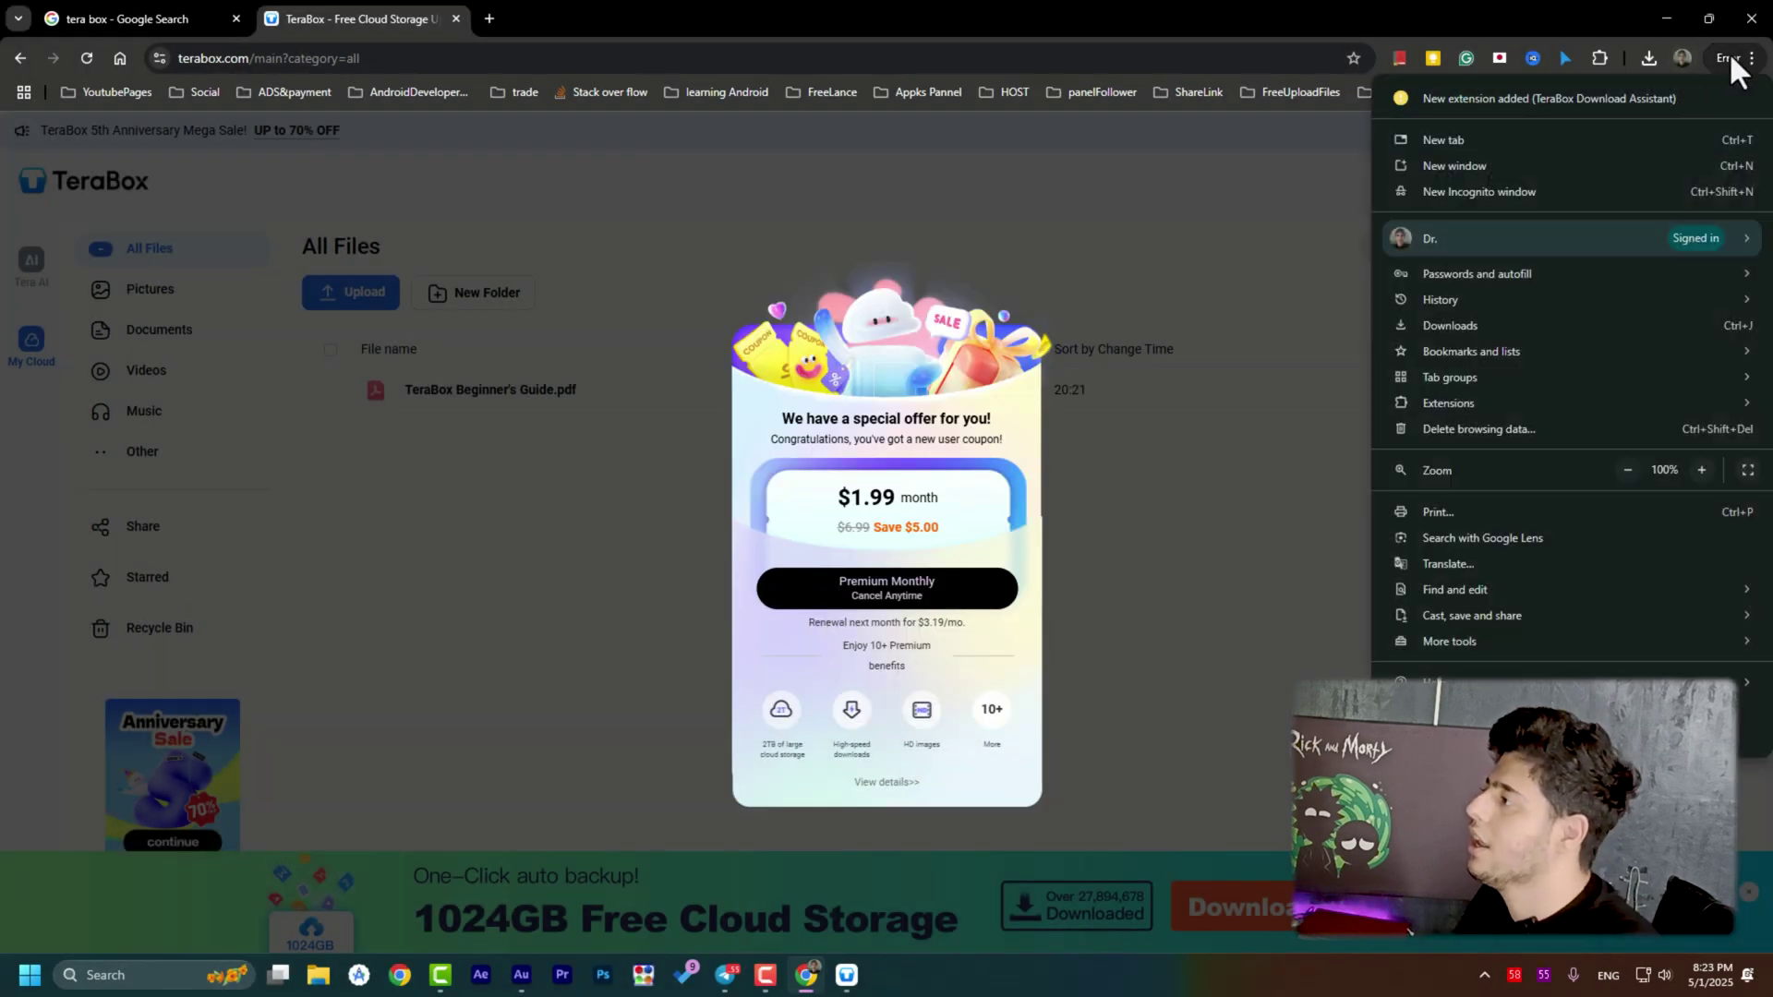
{"action": "left_click", "coordinate": [1653, 97]}
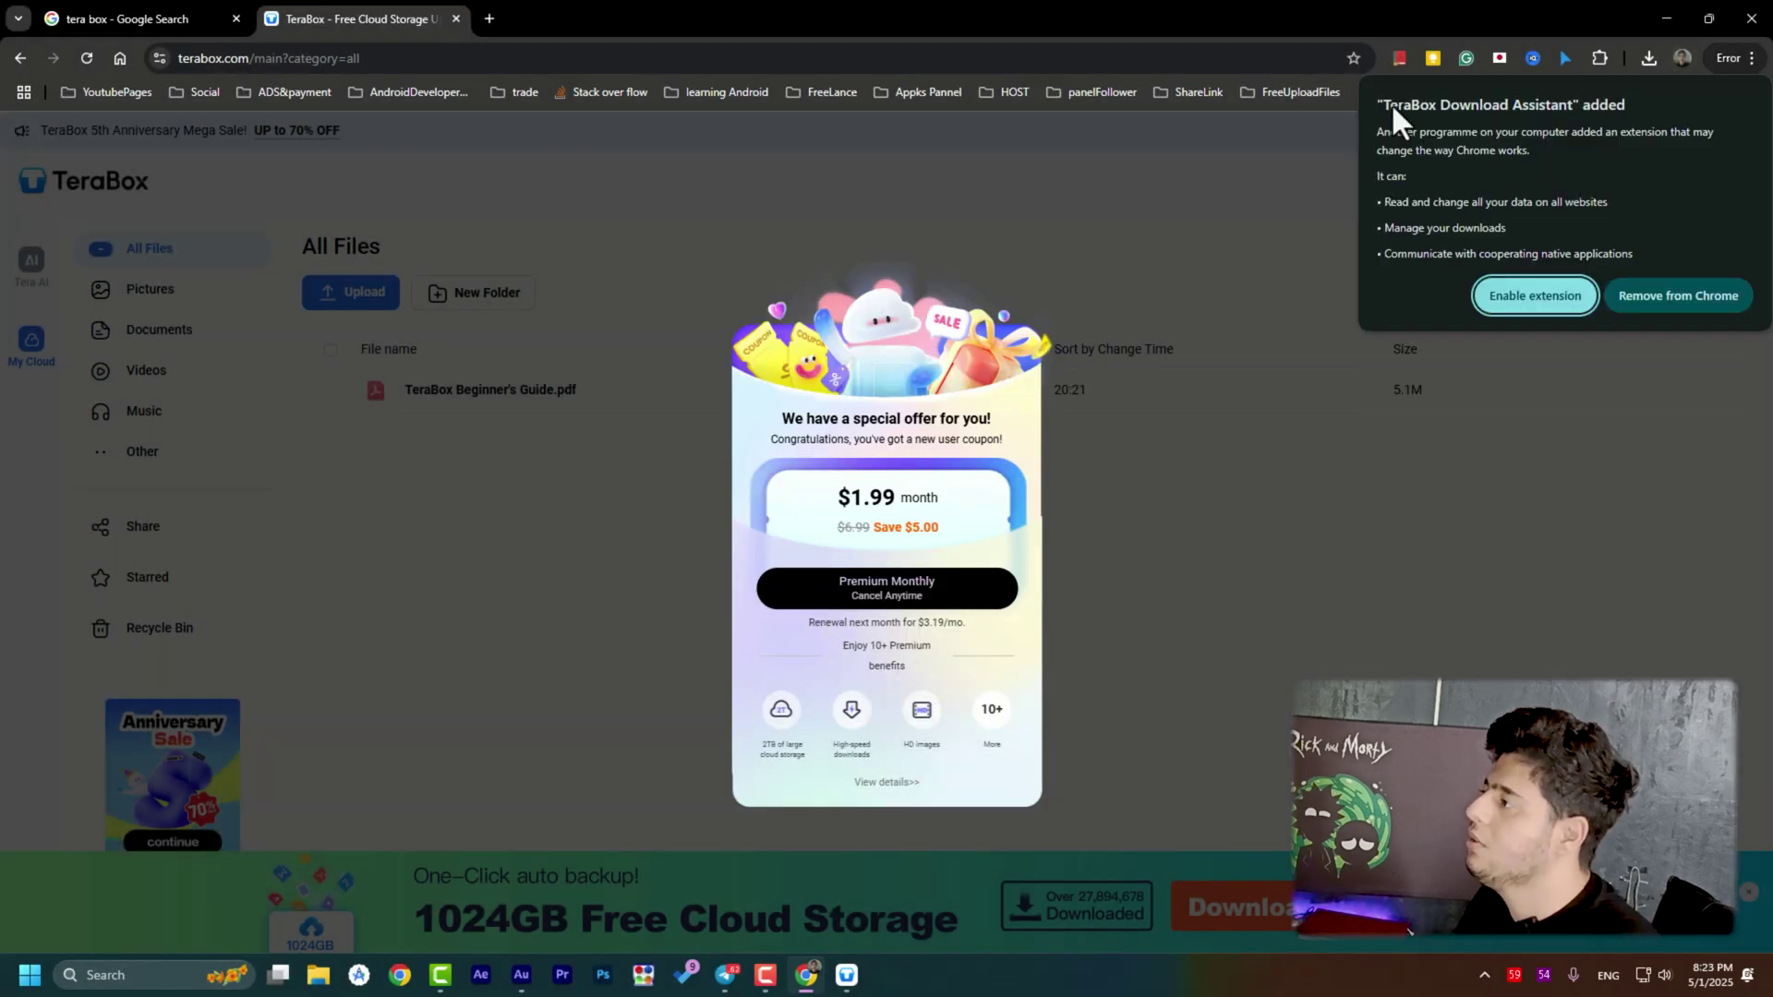
{"action": "left_click", "coordinate": [1500, 302]}
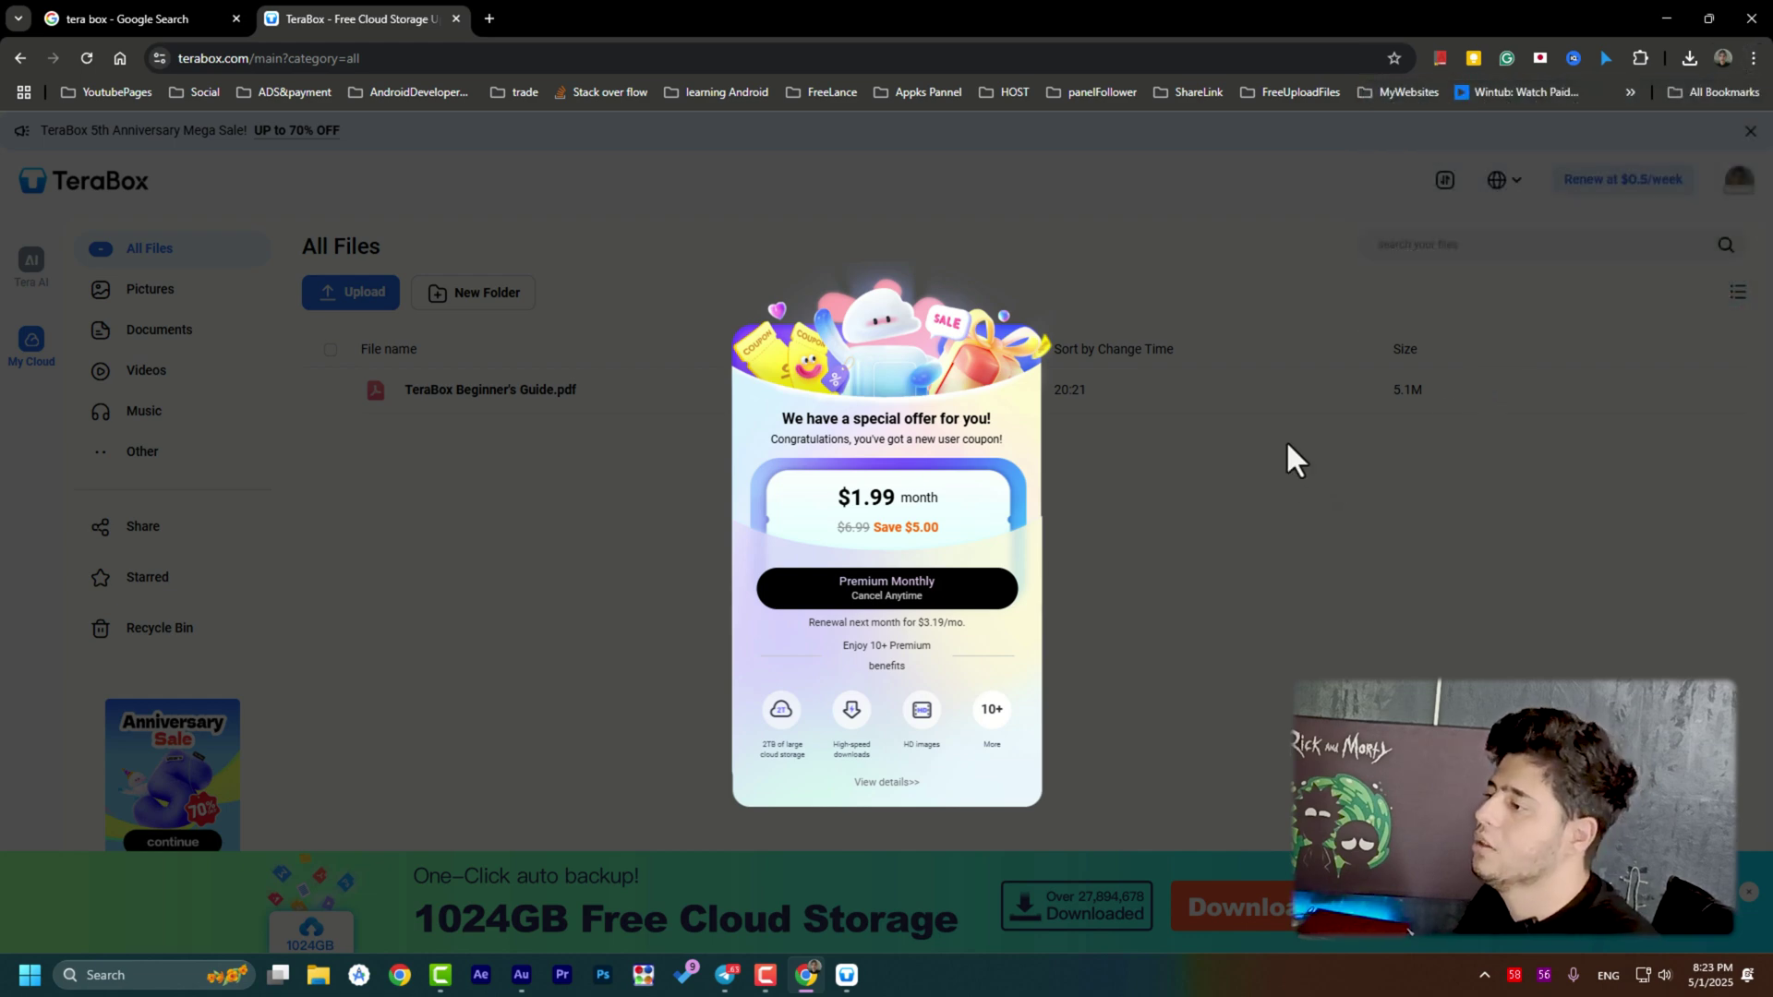
{"action": "mouse_move", "coordinate": [844, 991]}
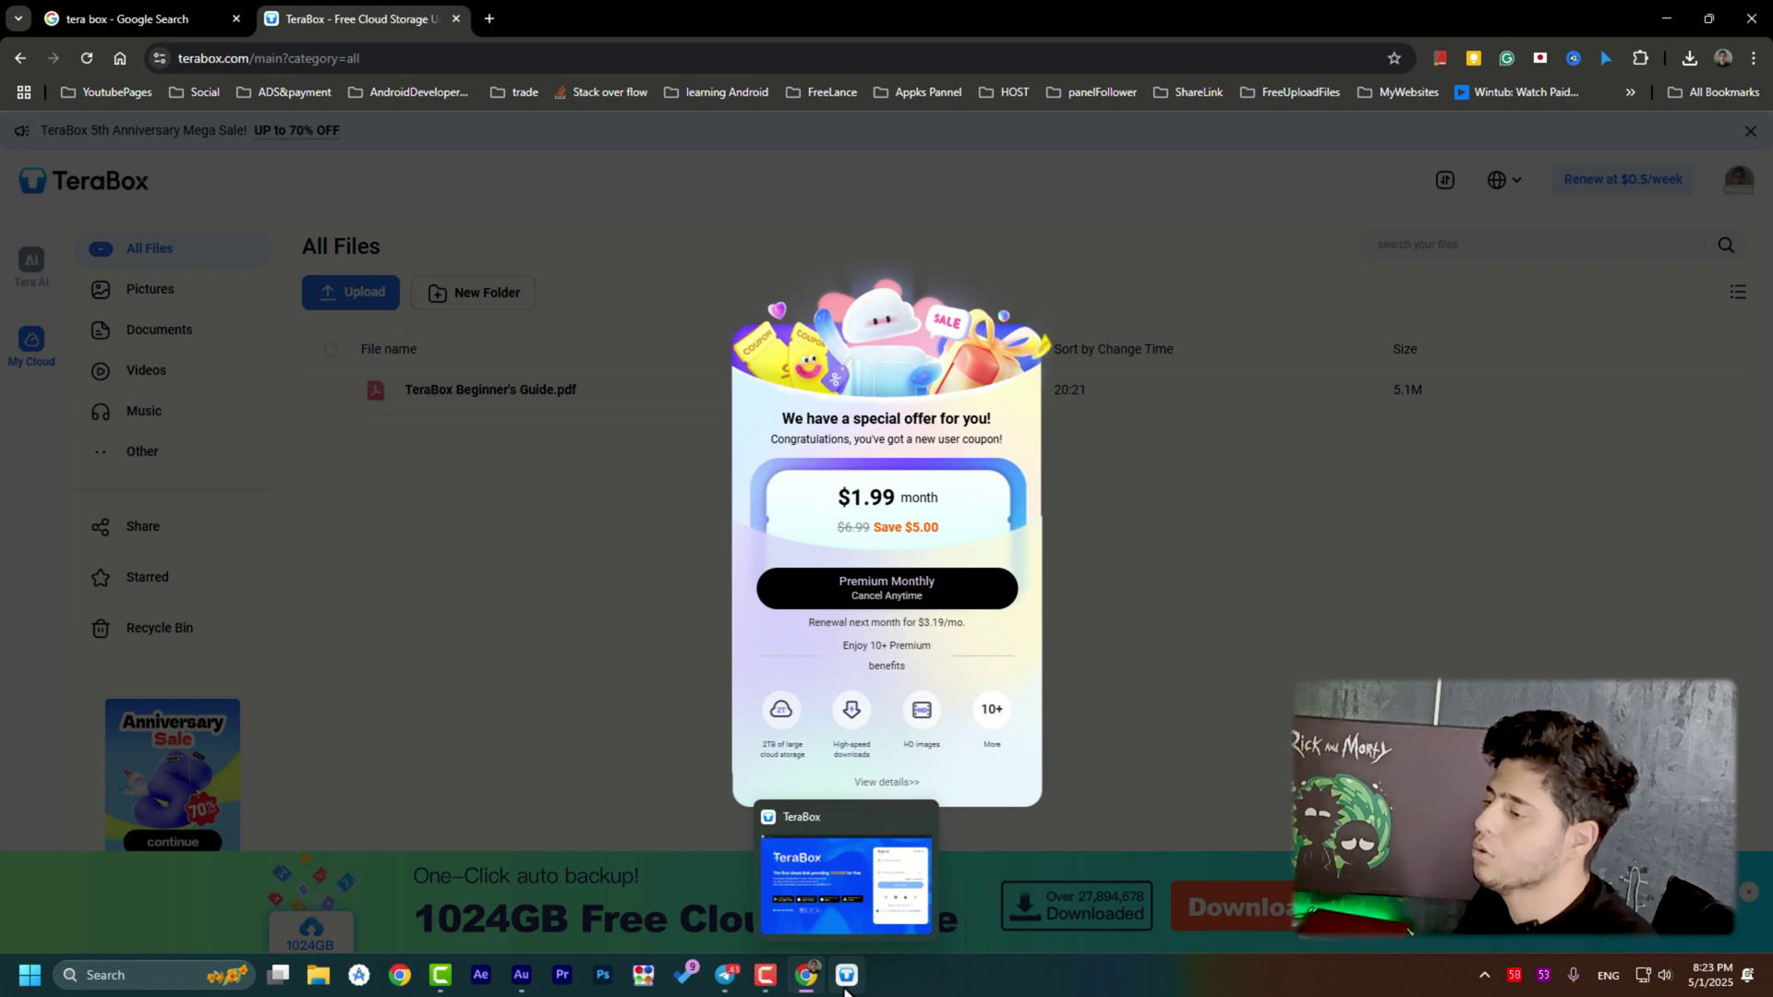
Launch TeraBox desktop from the taskbar and start signing in with a Google account.
{"action": "left_click", "coordinate": [843, 984]}
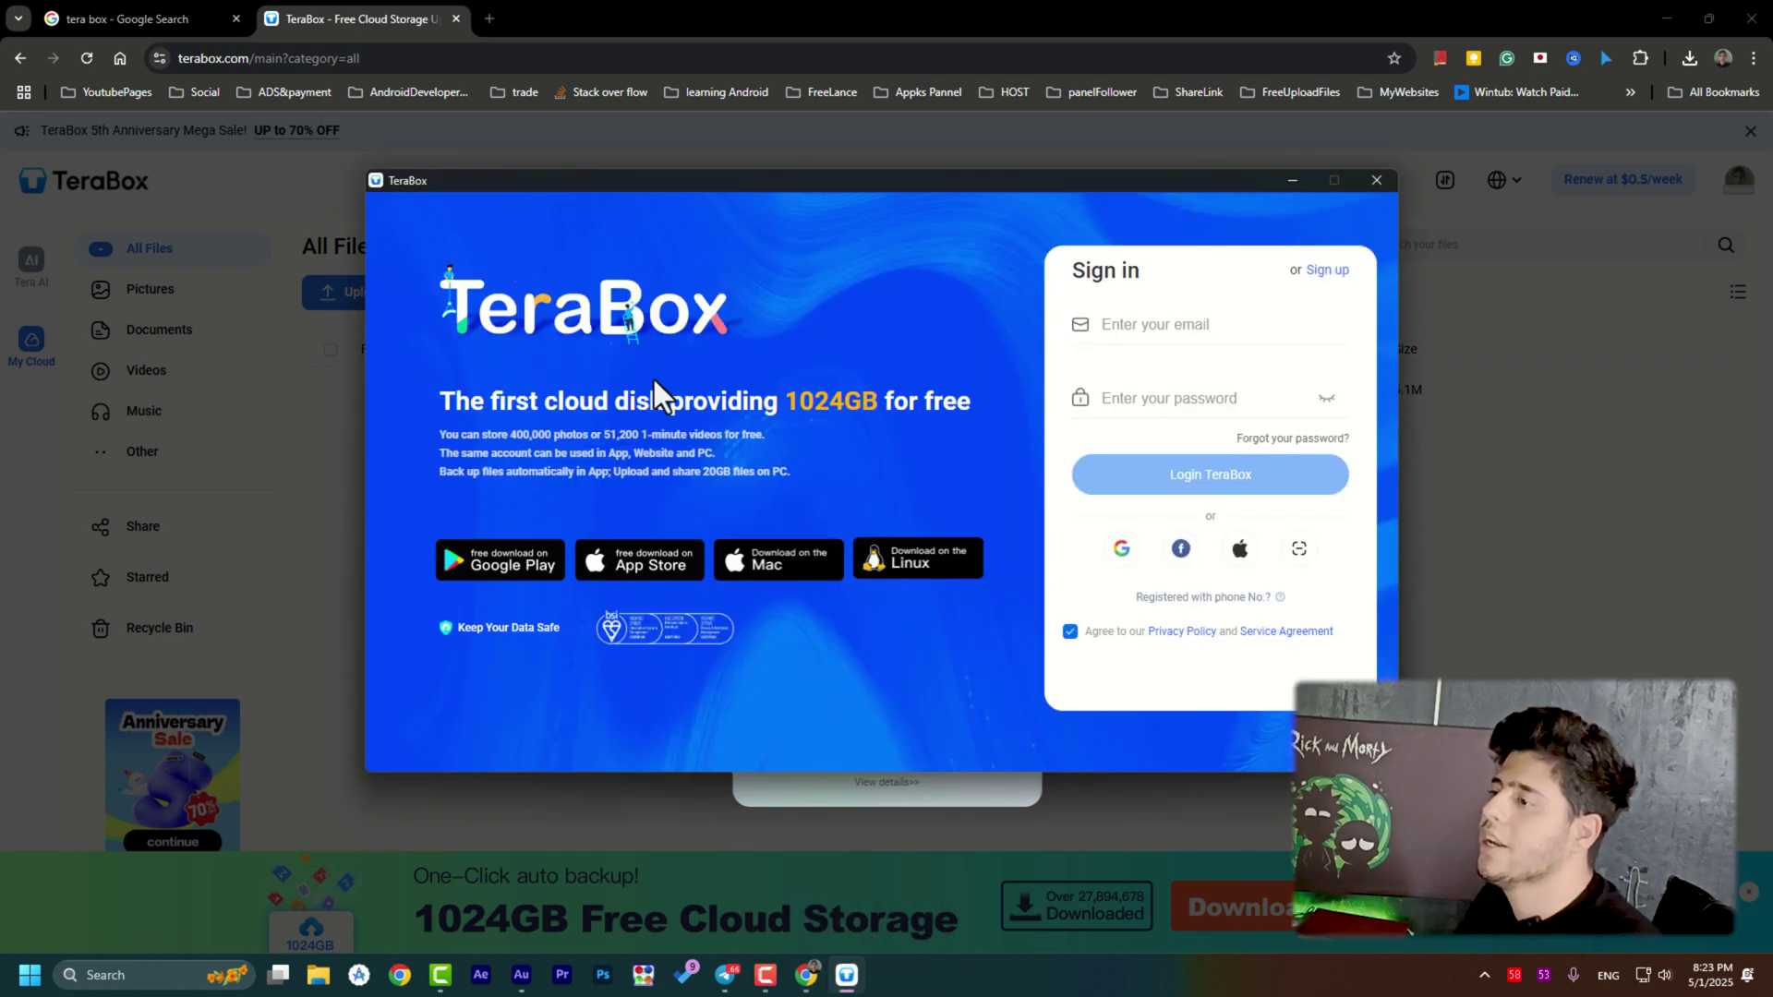
{"action": "left_click_drag", "start_coordinate": [849, 183], "coordinate": [896, 199]}
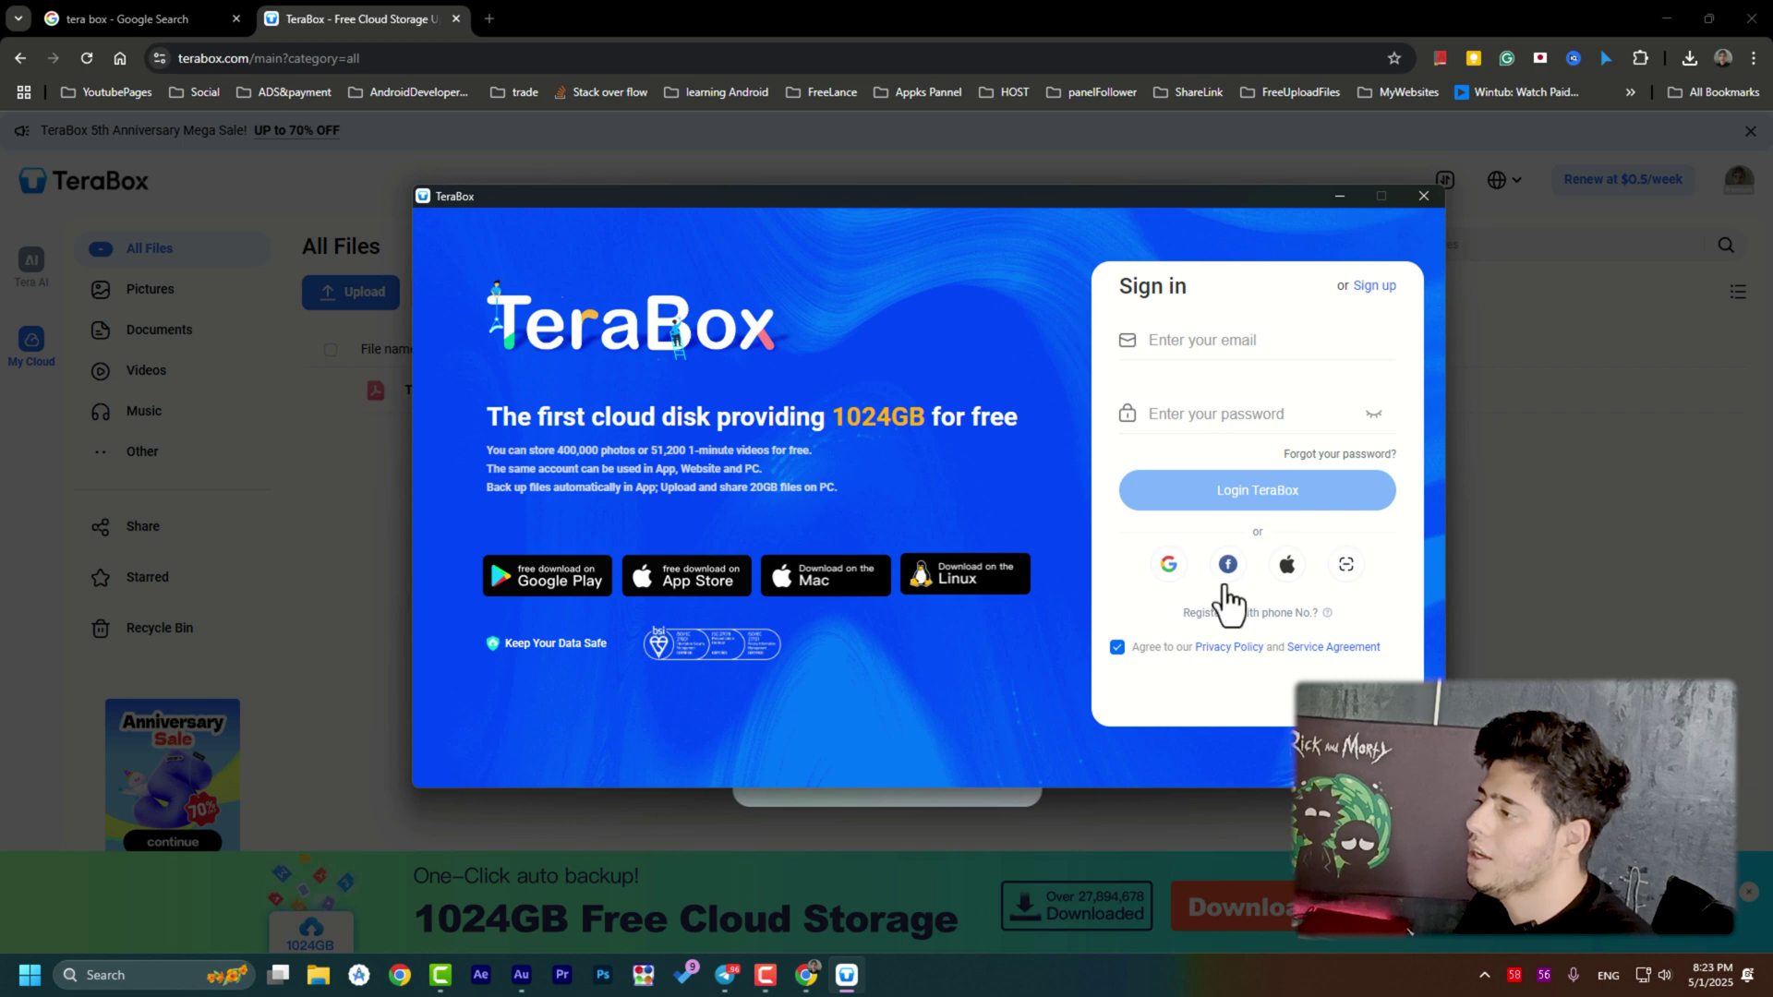
{"action": "left_click", "coordinate": [1169, 565]}
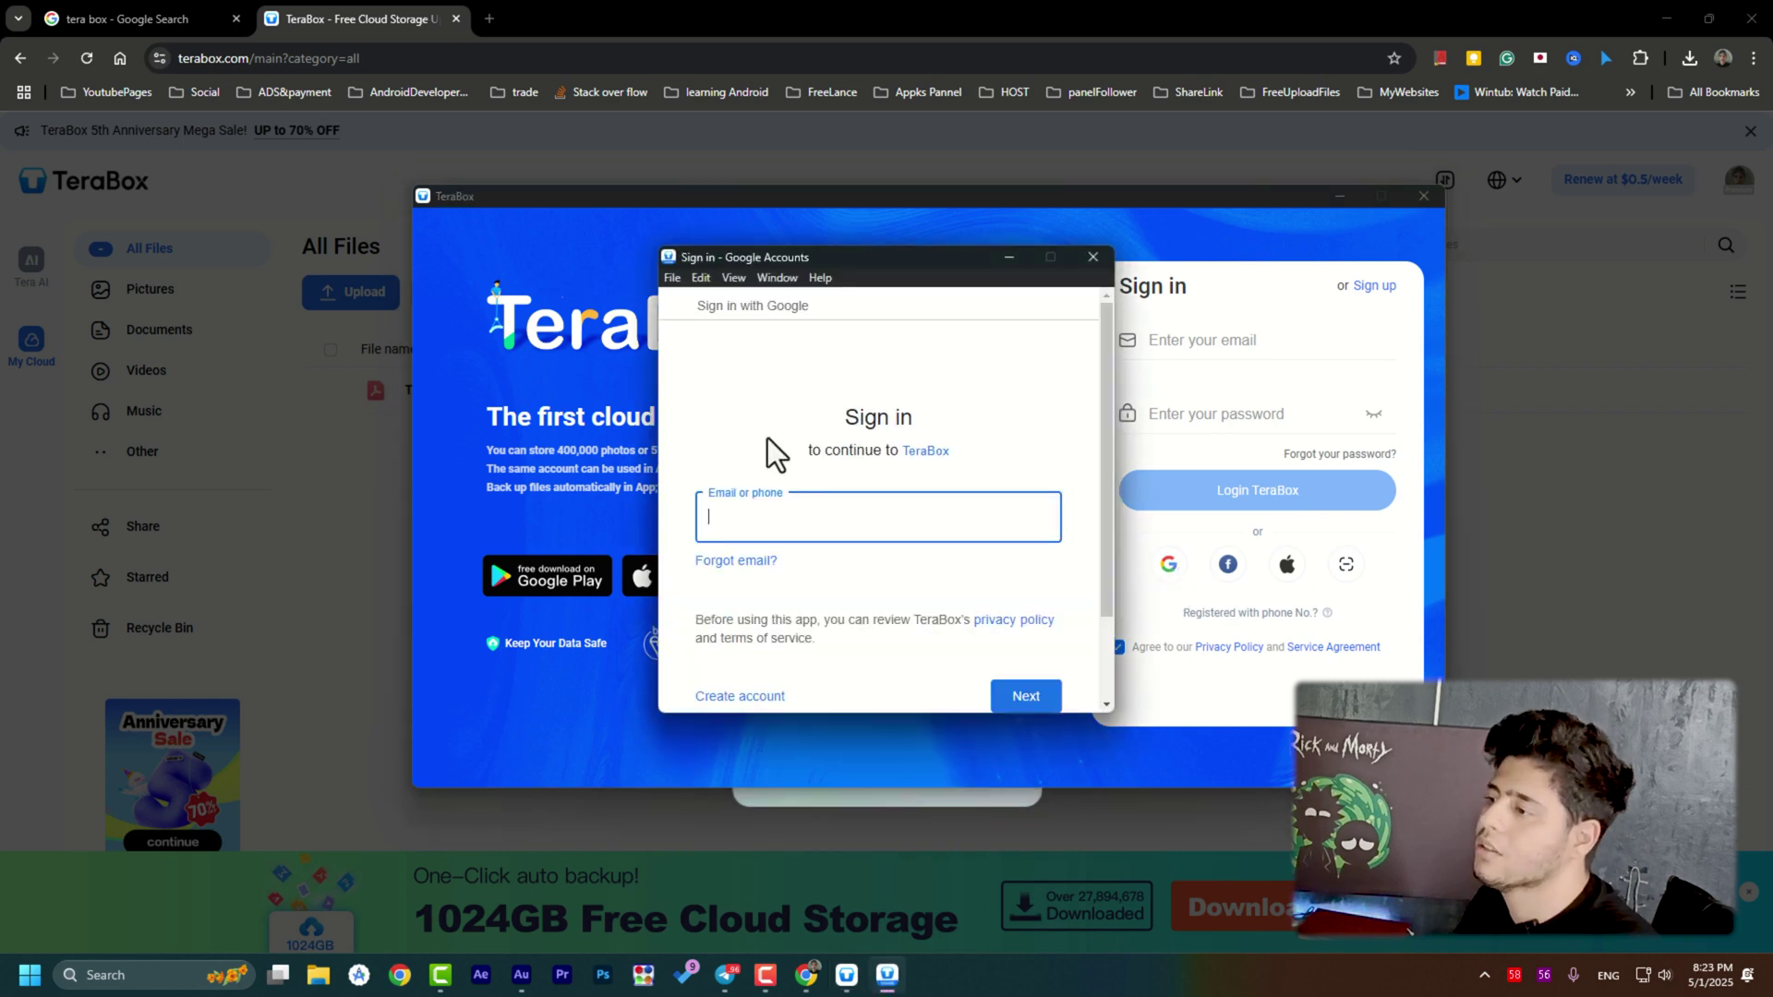
{"action": "scroll", "coordinate": [823, 481], "scroll_direction": "down", "scroll_amount": 1}
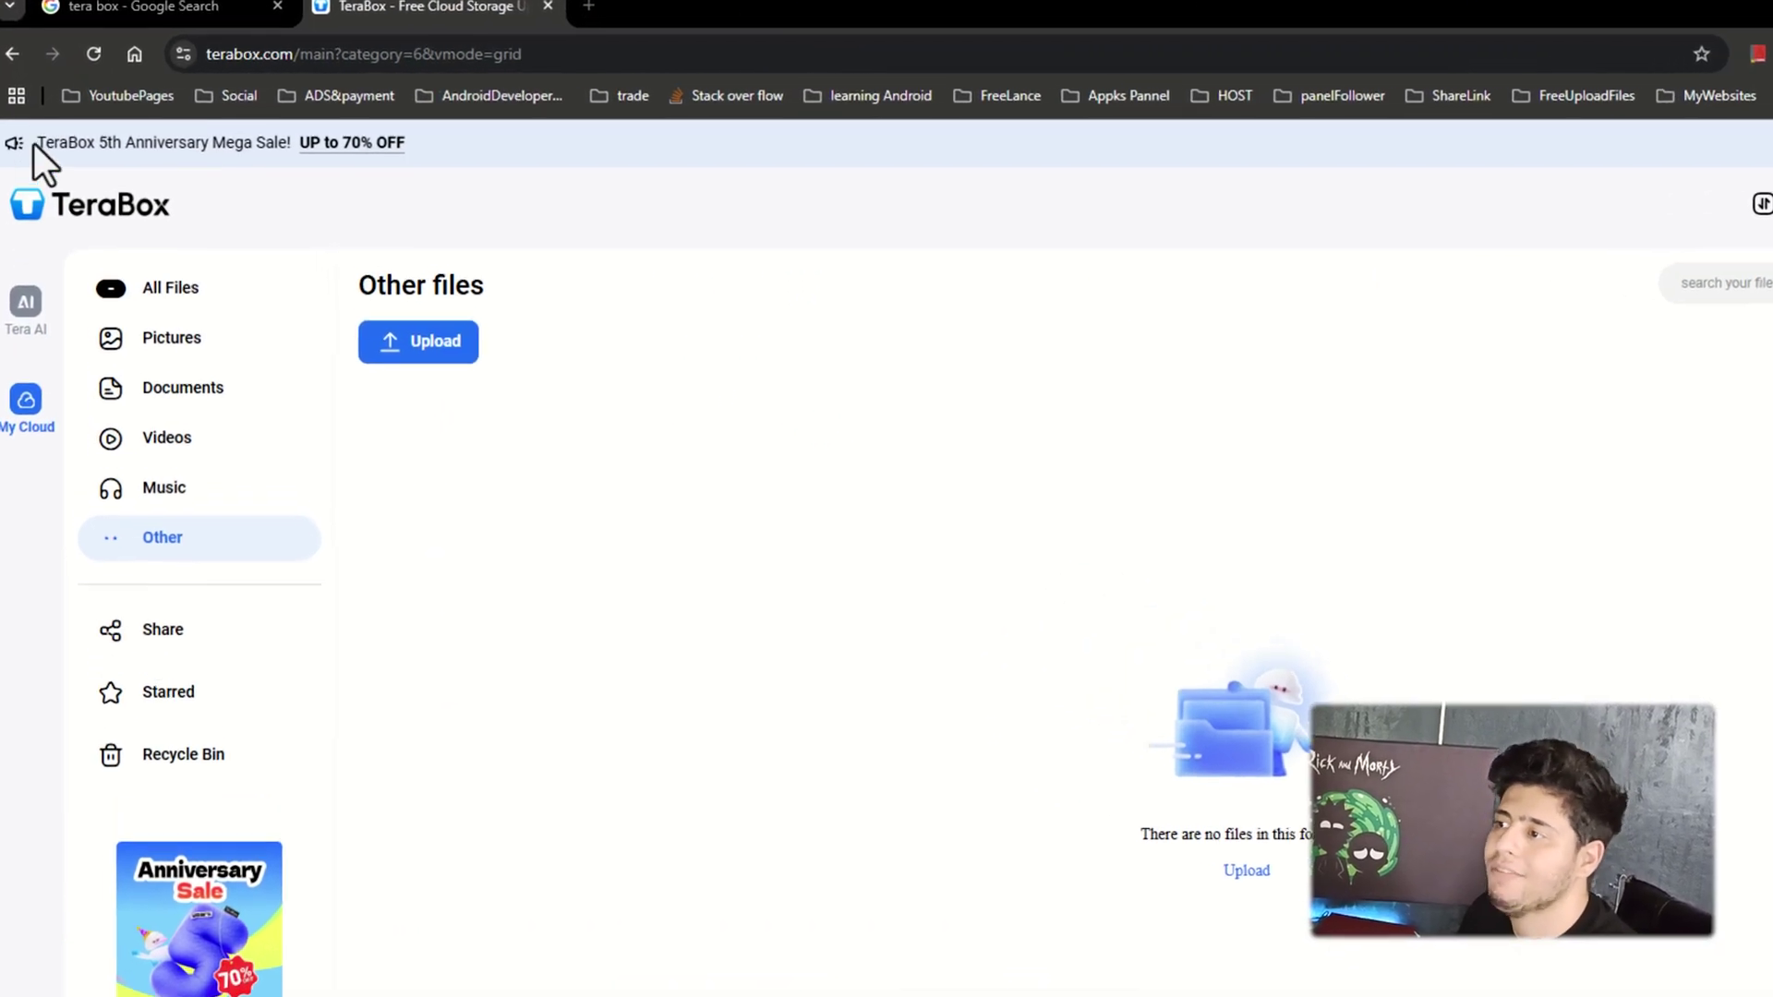
Open the 'UP to 70% OFF' anniversary sale offer and scroll through its promo page.
{"action": "left_click_drag", "start_coordinate": [44, 143], "coordinate": [307, 144]}
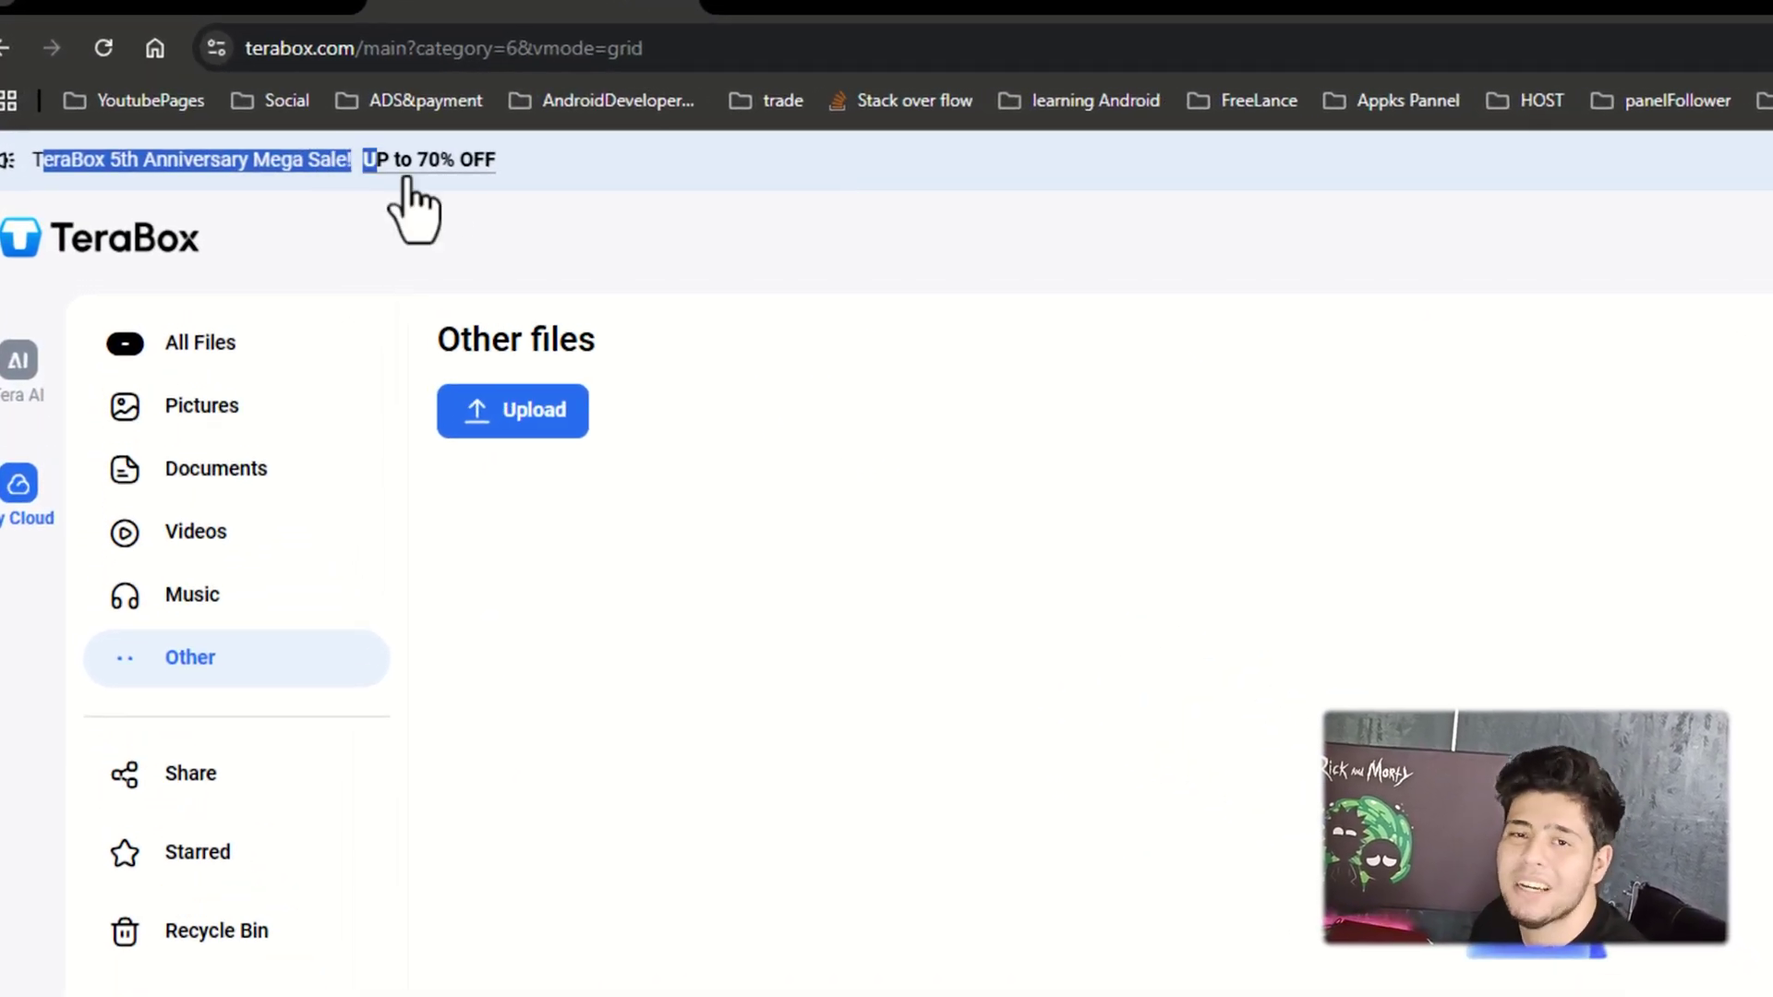
{"action": "left_click_drag", "start_coordinate": [406, 179], "coordinate": [588, 174]}
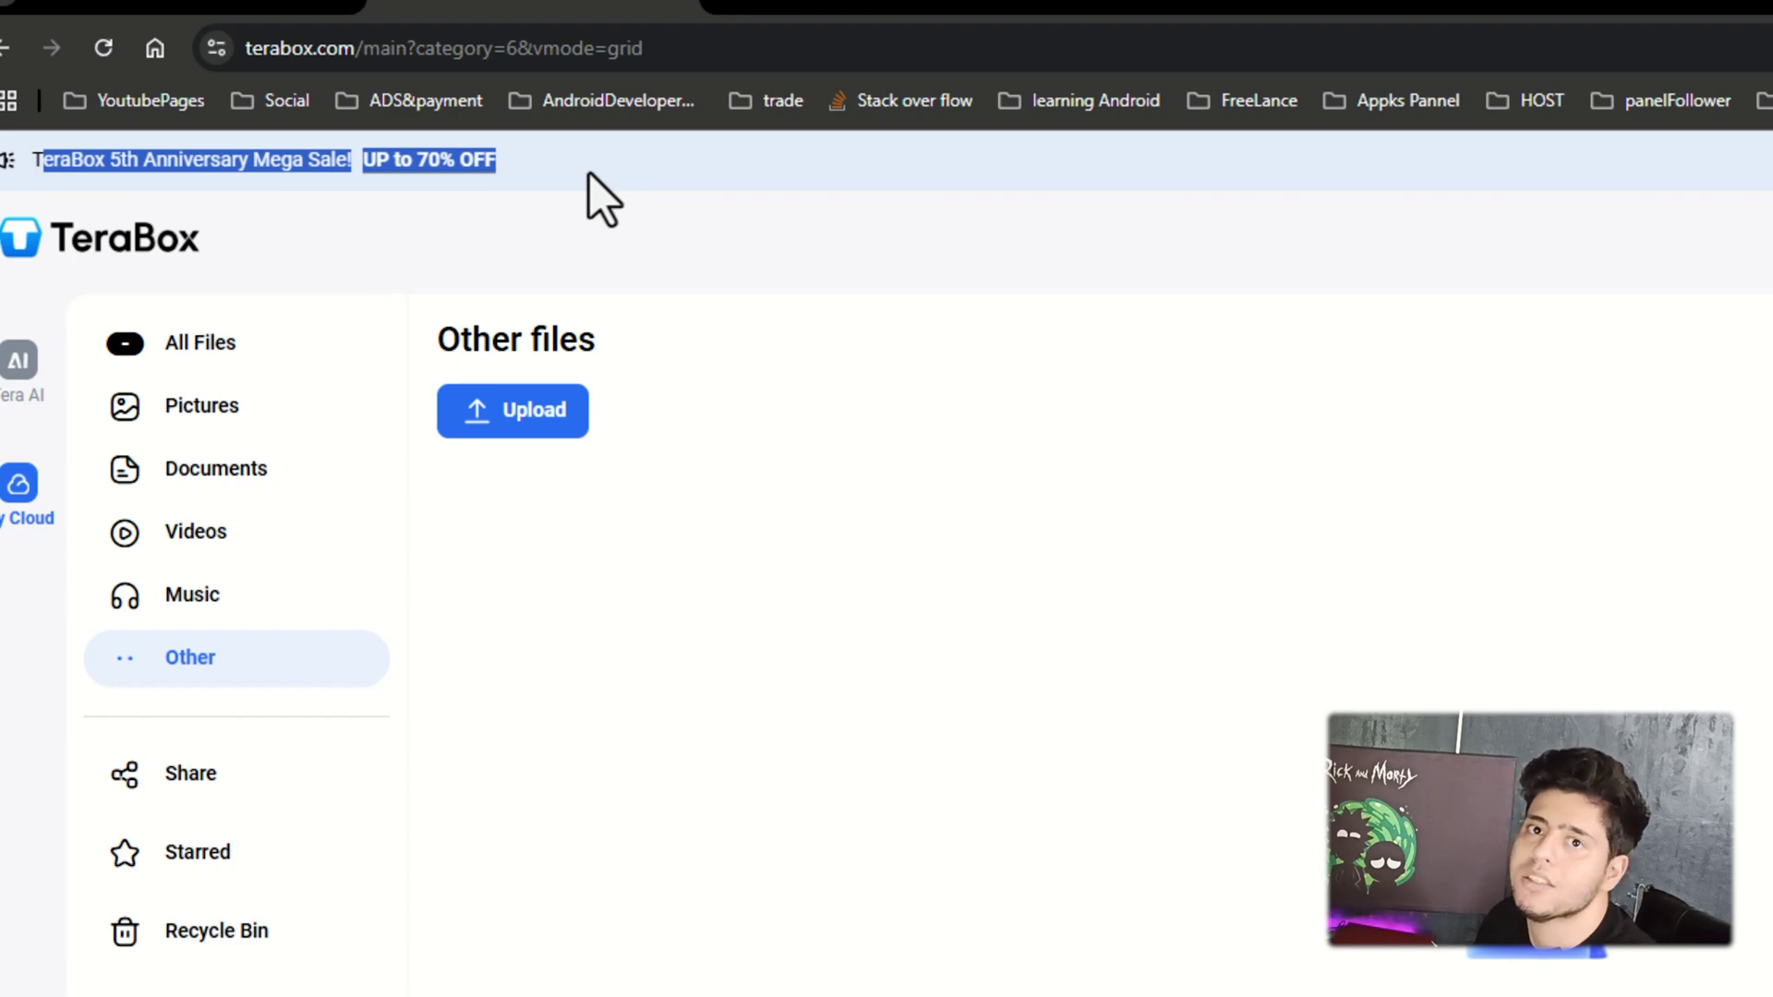
{"action": "left_click", "coordinate": [127, 162]}
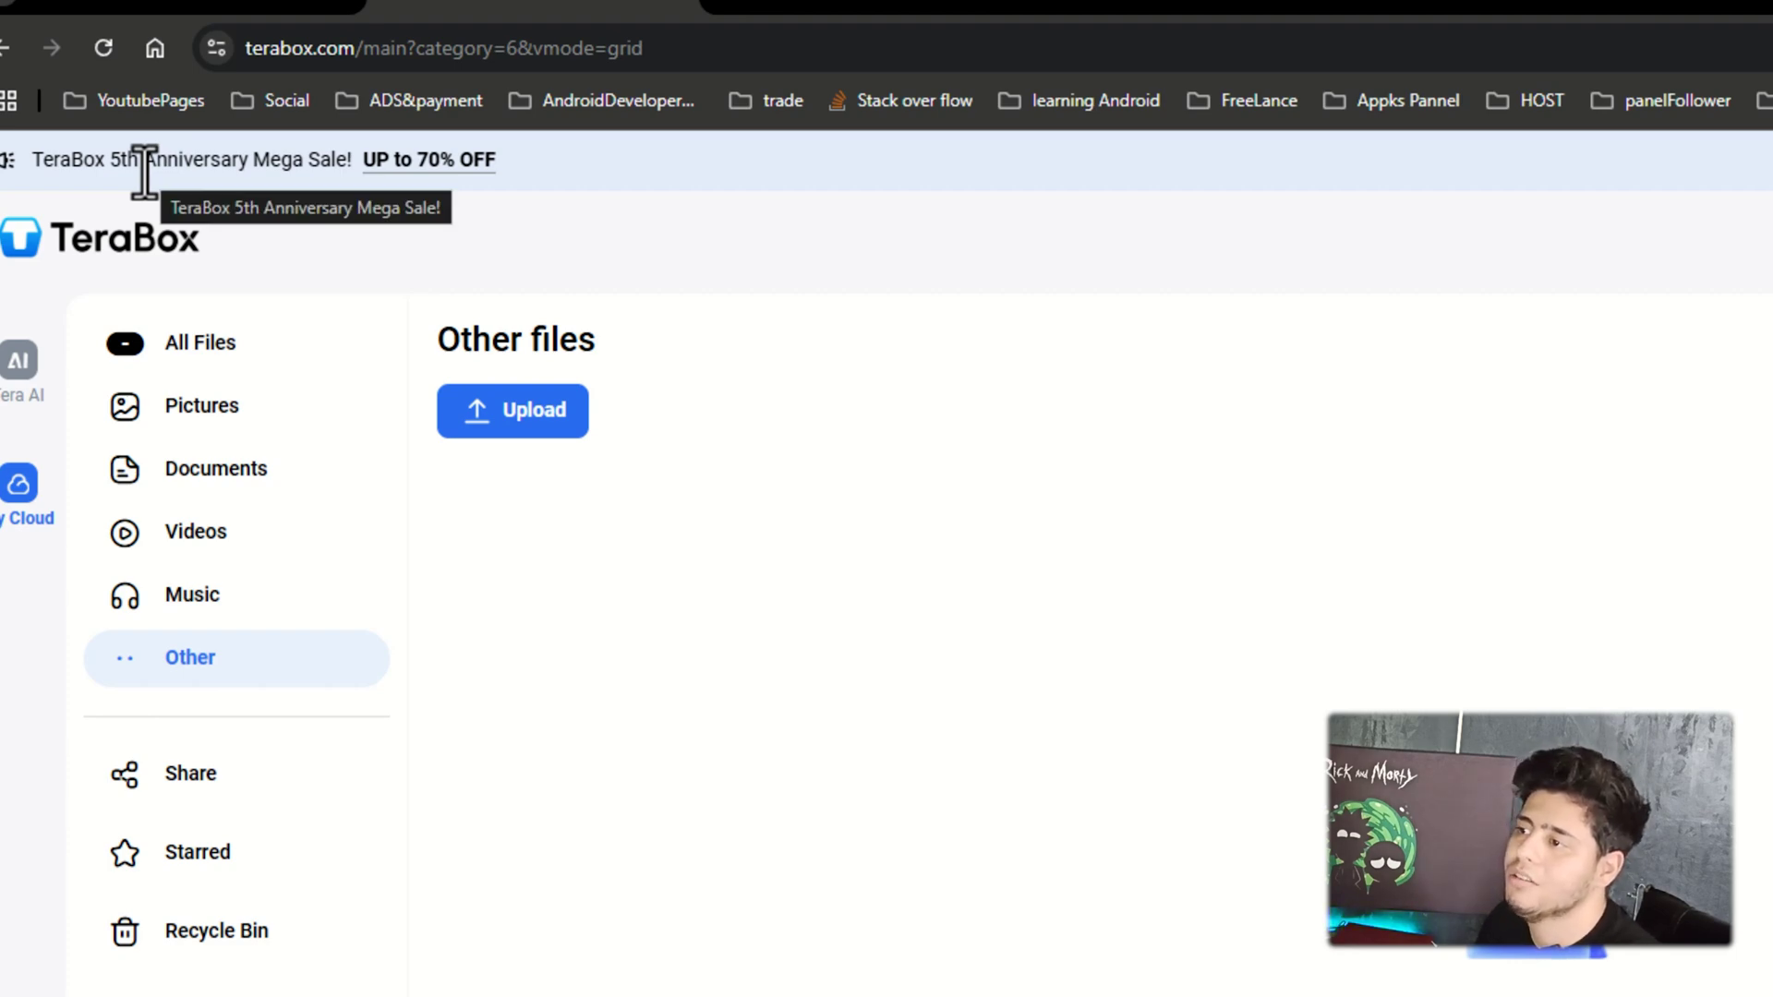
{"action": "left_click_drag", "start_coordinate": [145, 172], "coordinate": [633, 197]}
{"action": "left_click", "coordinate": [152, 173]}
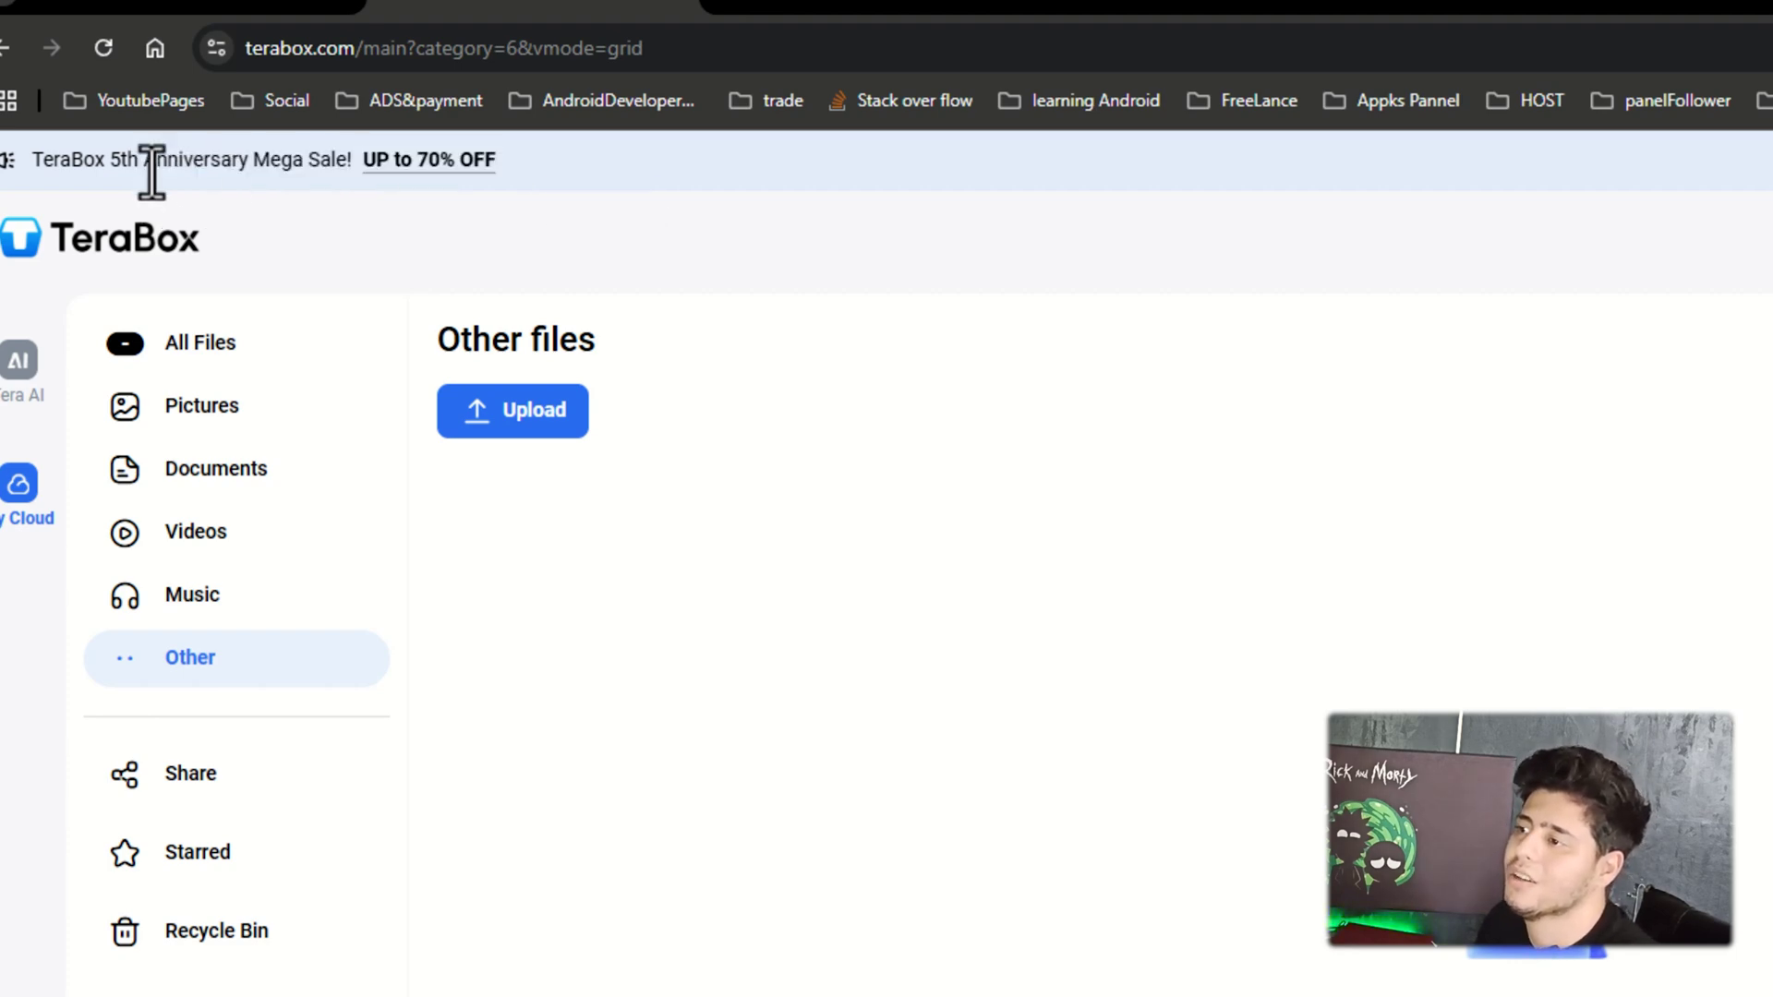
{"action": "left_click", "coordinate": [429, 162]}
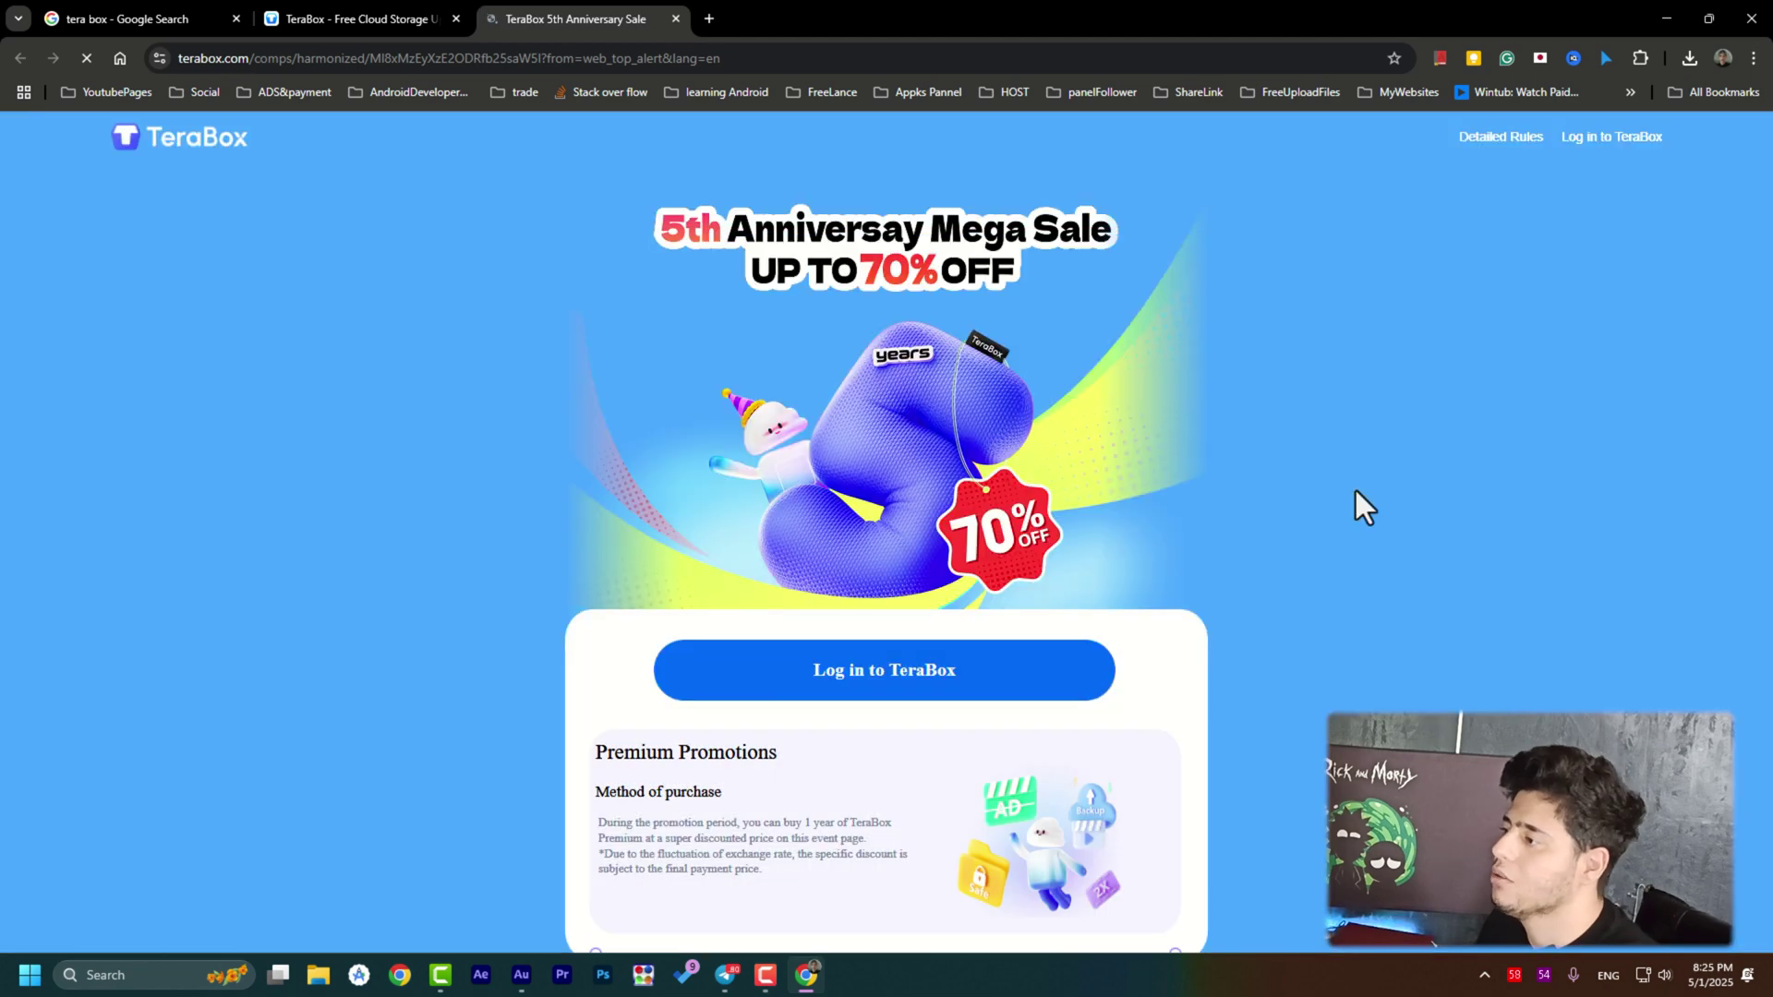
{"action": "scroll", "coordinate": [1433, 617], "scroll_direction": "down", "scroll_amount": 3}
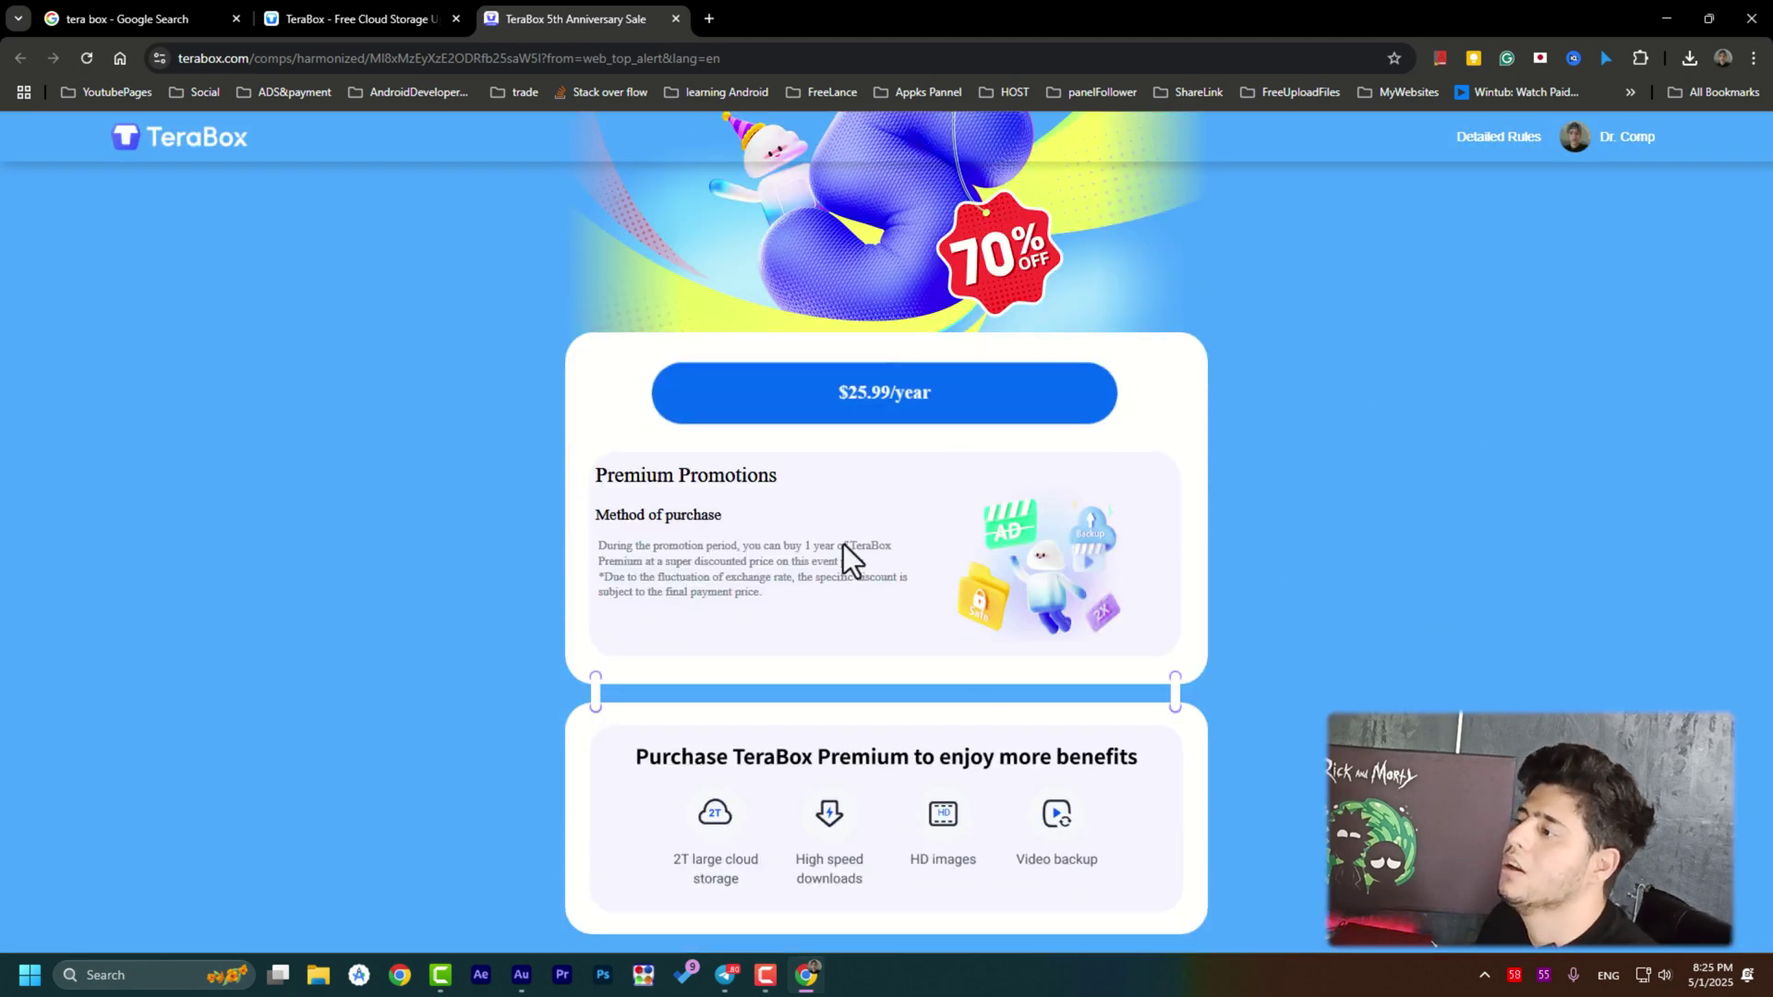
{"action": "scroll", "coordinate": [1293, 434], "scroll_direction": "up", "scroll_amount": 3}
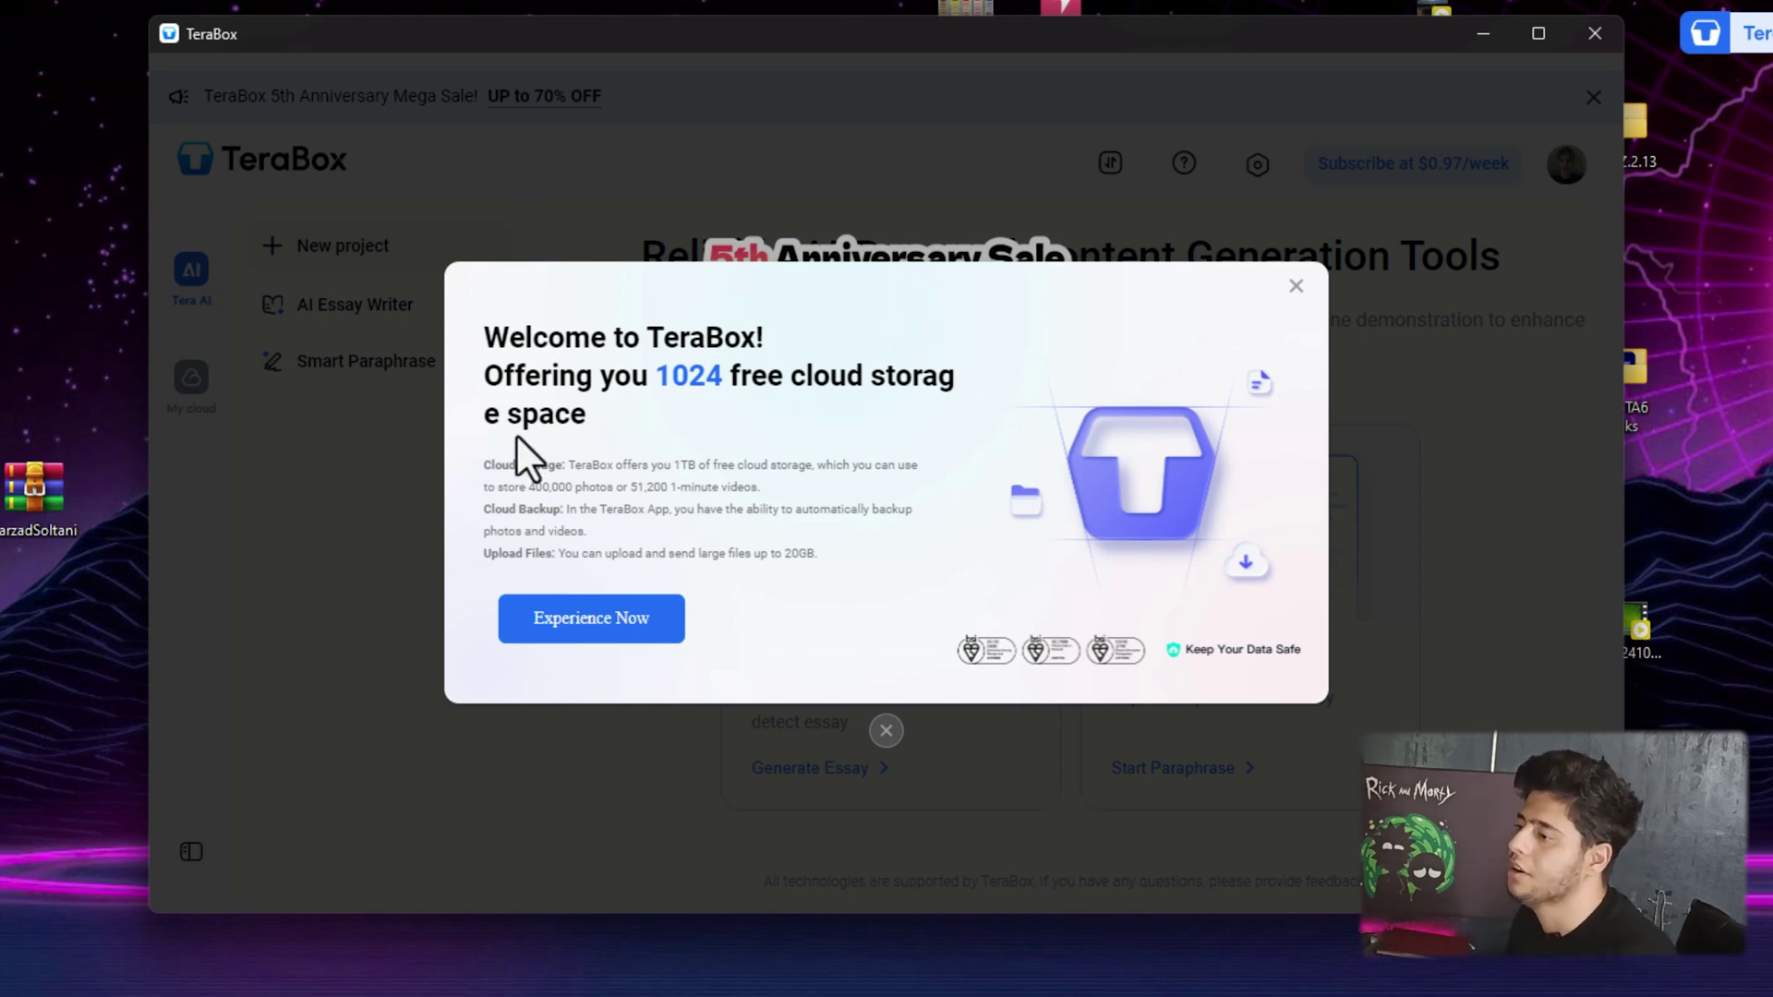
Close the welcome dialog and browse All files, Image, Video, Documents, Music and Others.
{"action": "left_click", "coordinate": [191, 386]}
{"action": "left_click", "coordinate": [191, 380]}
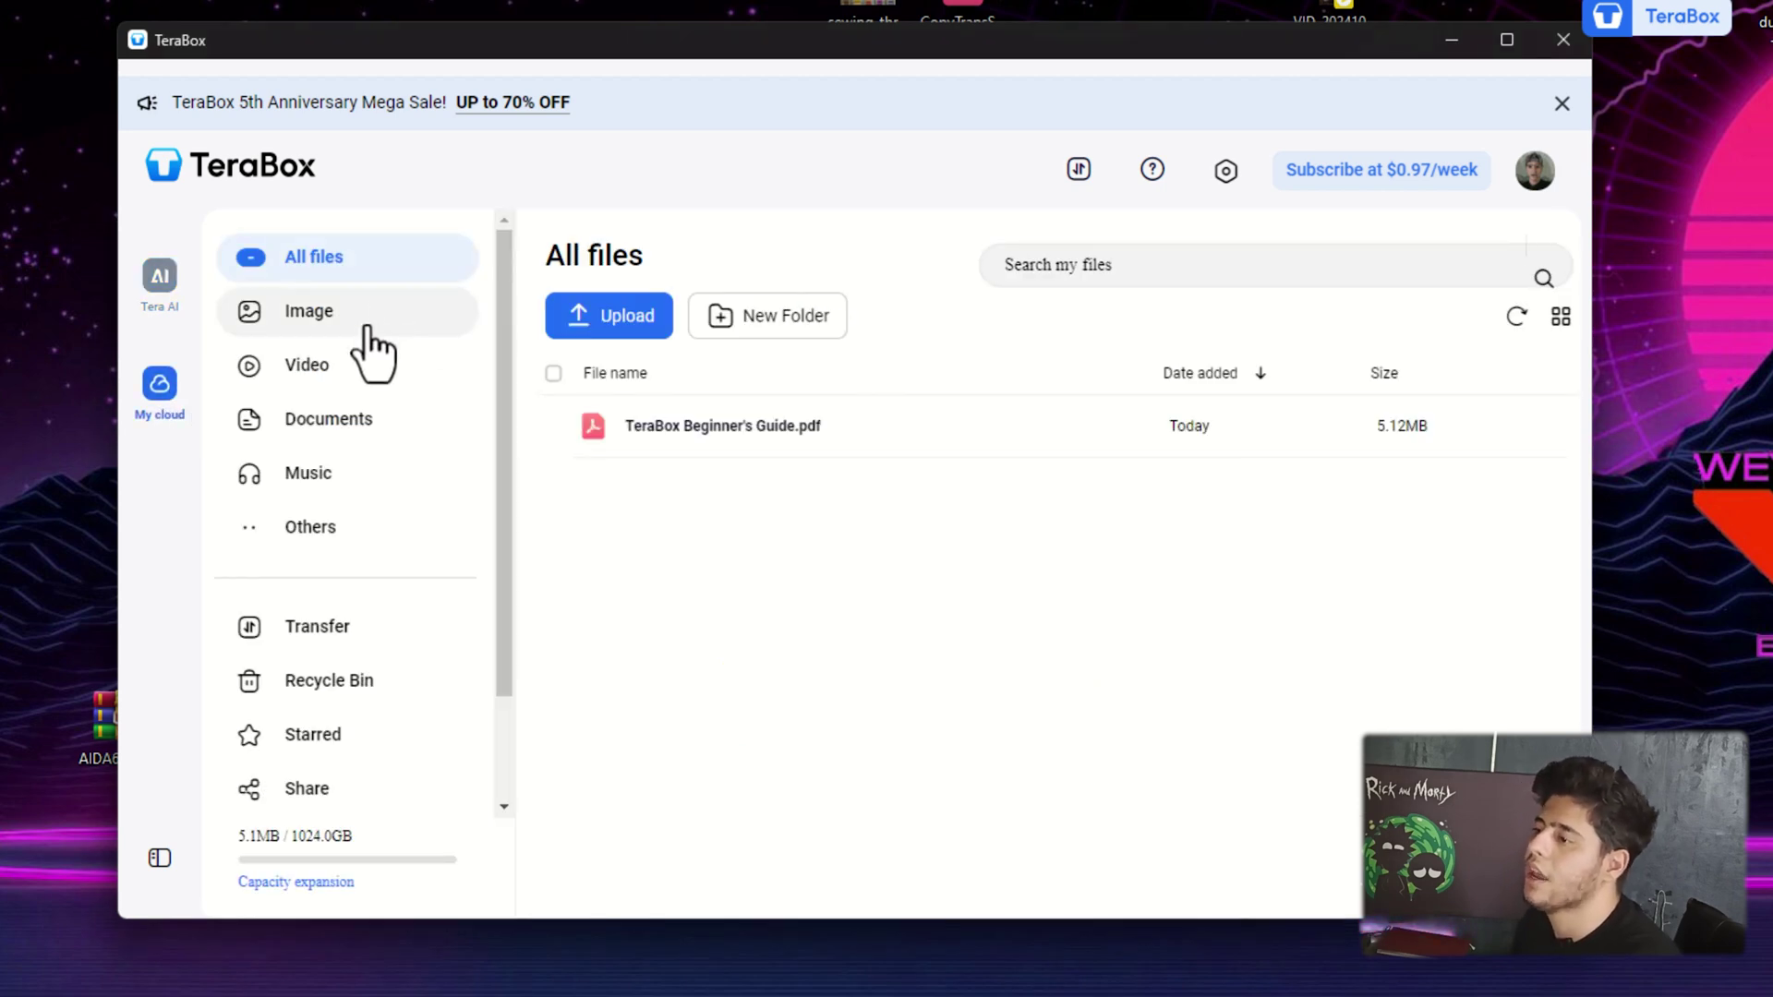
{"action": "scroll", "coordinate": [383, 415], "scroll_direction": "down", "scroll_amount": 2}
{"action": "scroll", "coordinate": [364, 480], "scroll_direction": "up", "scroll_amount": 2}
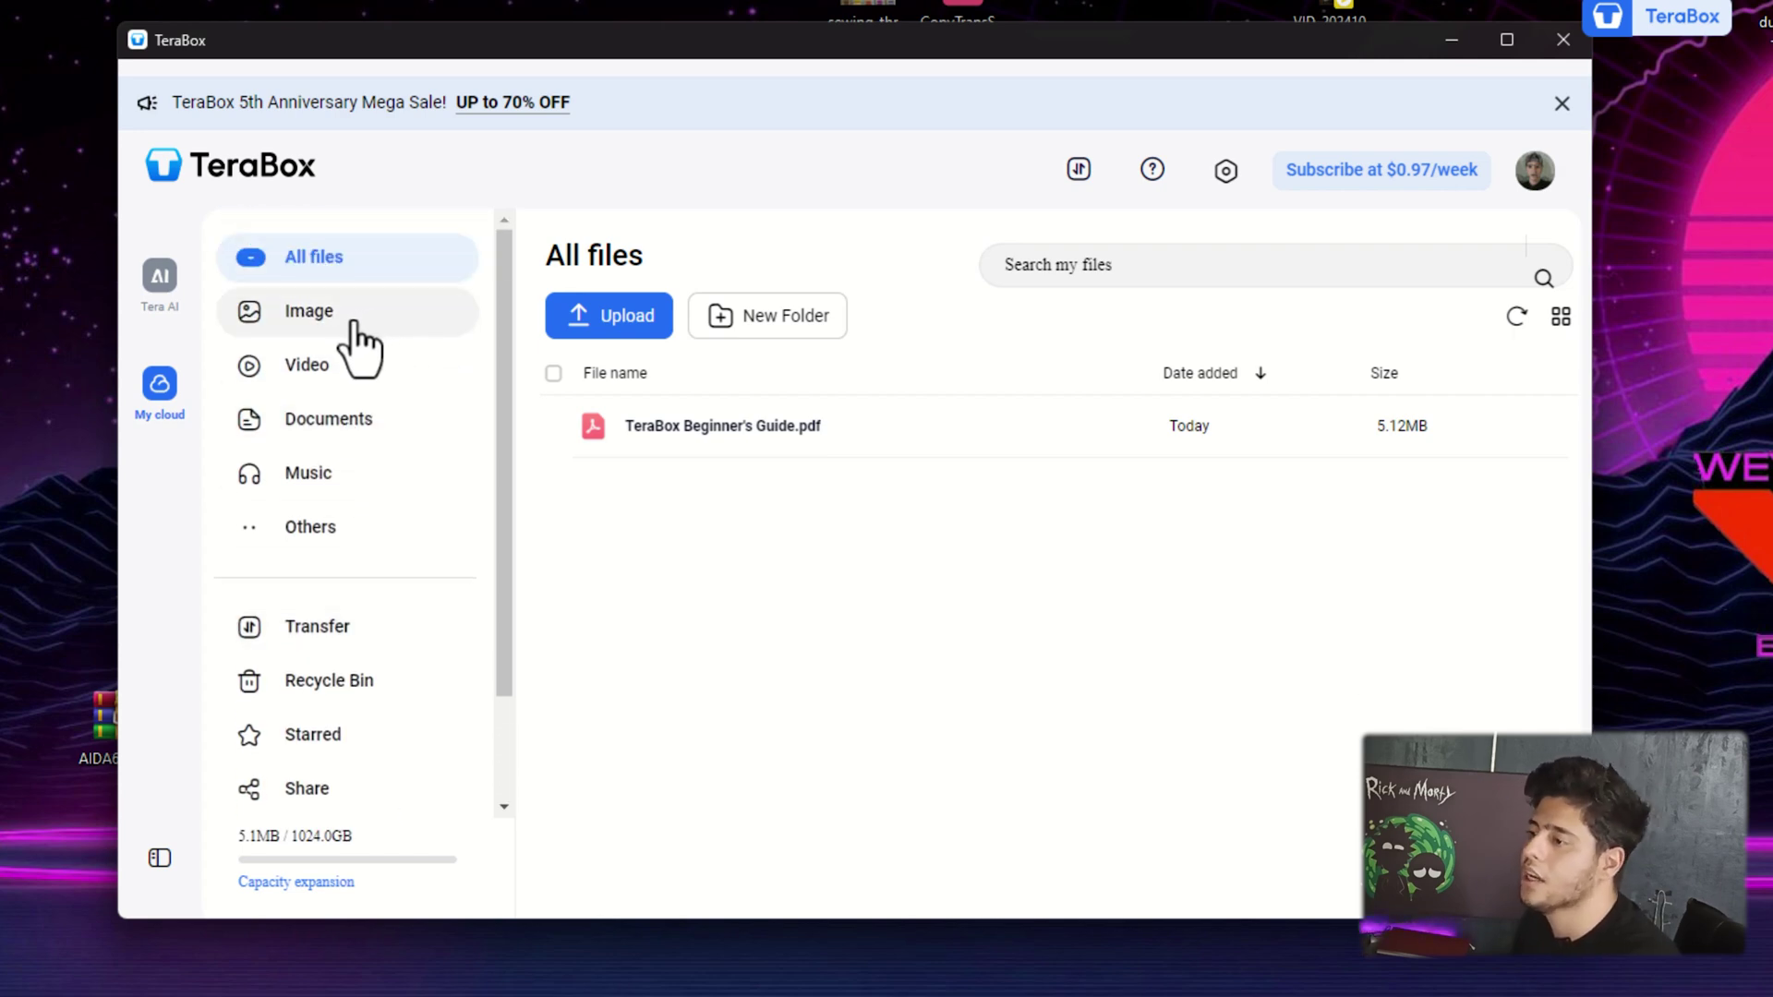
{"action": "left_click", "coordinate": [356, 335]}
{"action": "left_click", "coordinate": [323, 378]}
{"action": "left_click", "coordinate": [339, 432]}
{"action": "left_click", "coordinate": [331, 476]}
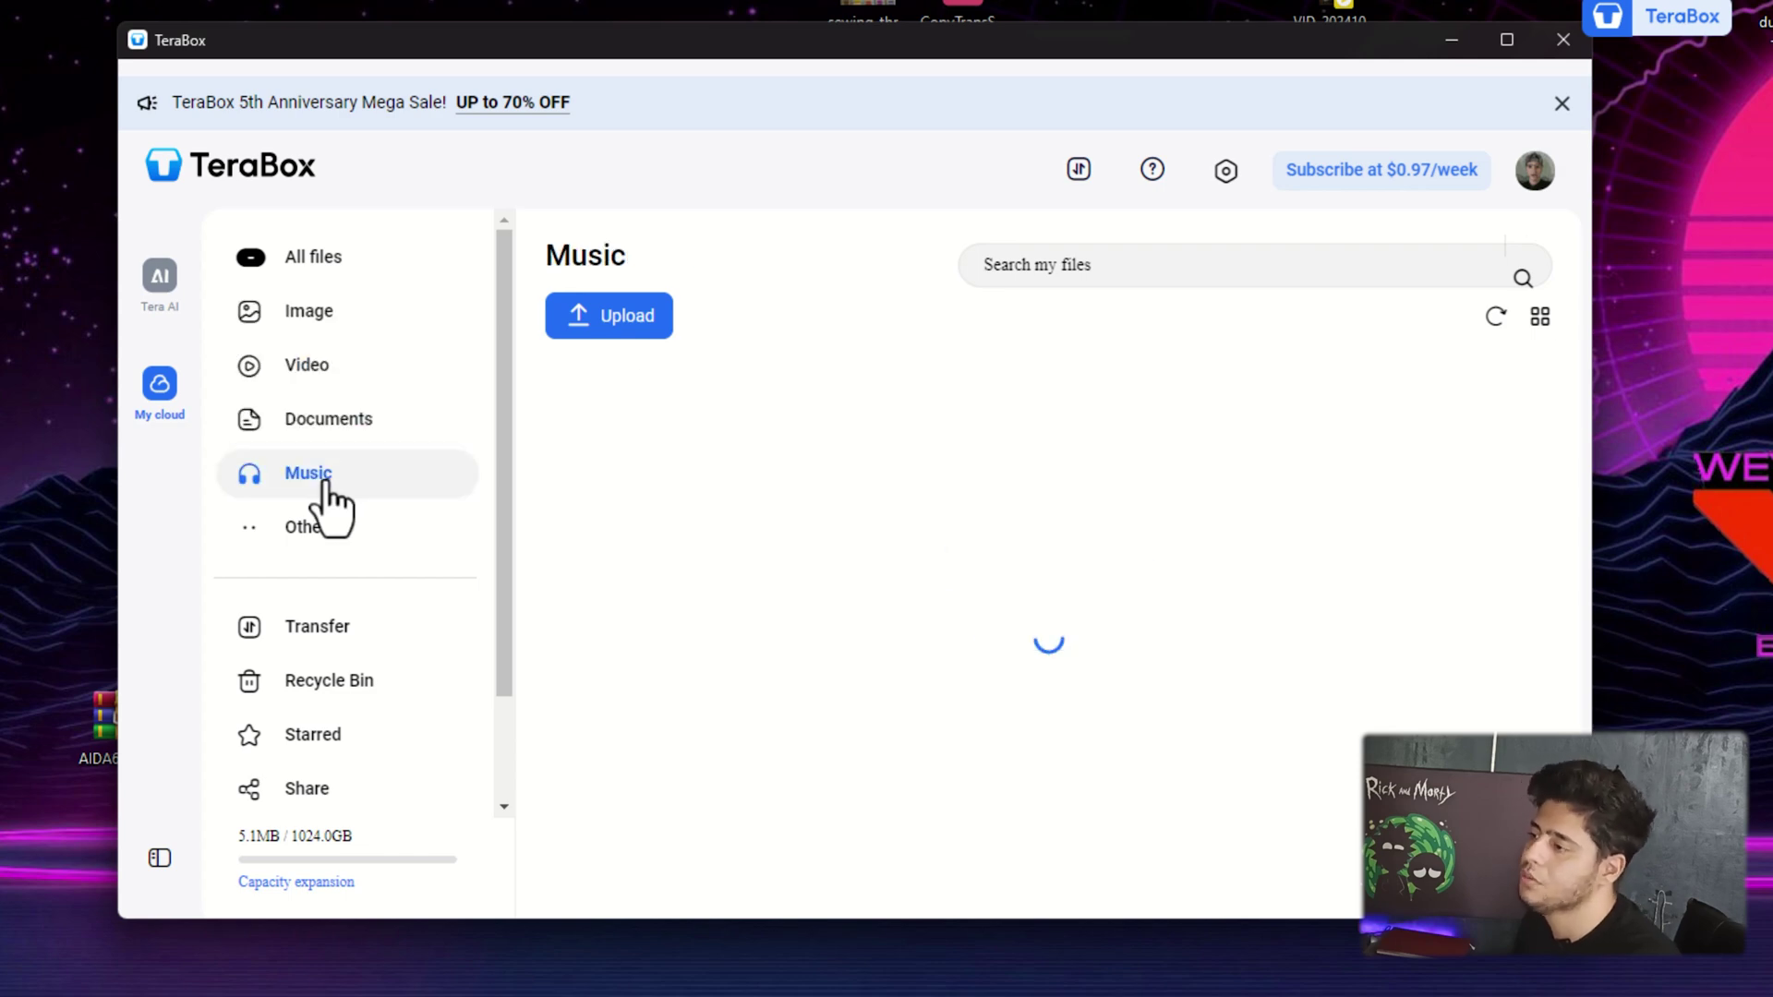
{"action": "left_click", "coordinate": [334, 531]}
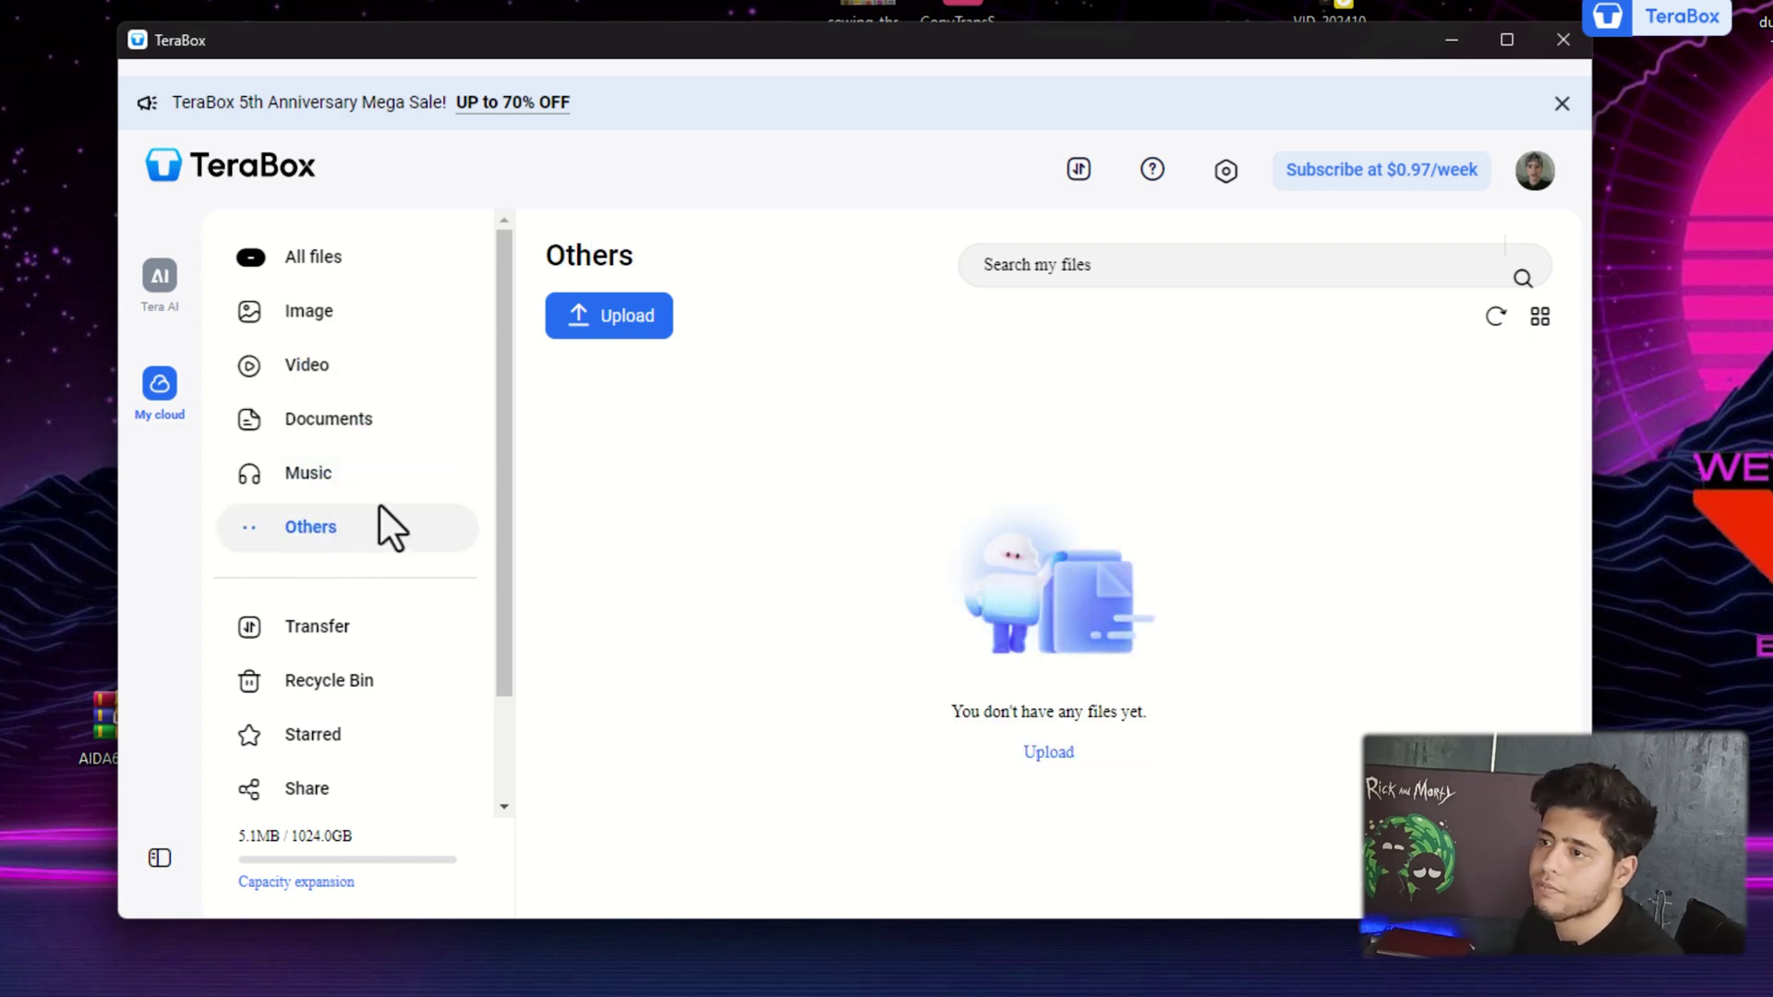
{"action": "scroll", "coordinate": [374, 503], "scroll_direction": "down", "scroll_amount": 2}
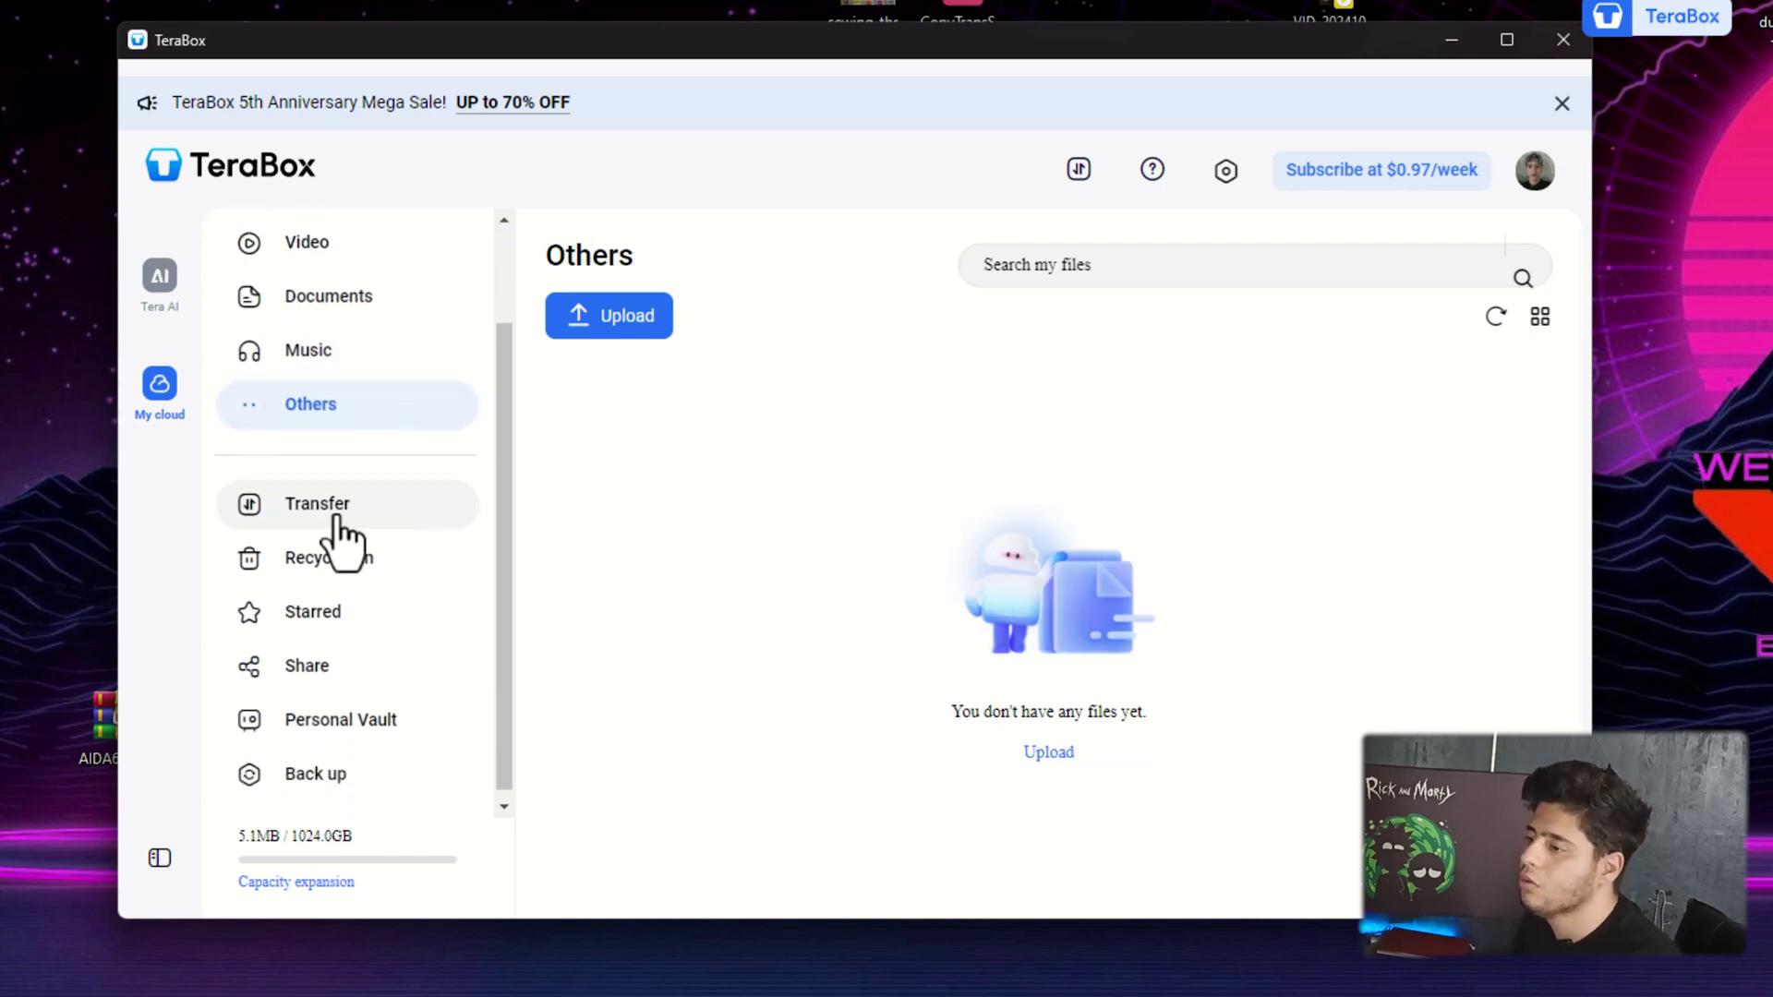
Look through Transfer, Recycle Bin, Starred, Share and Personal Vault, then open Back up.
{"action": "left_click", "coordinate": [343, 542]}
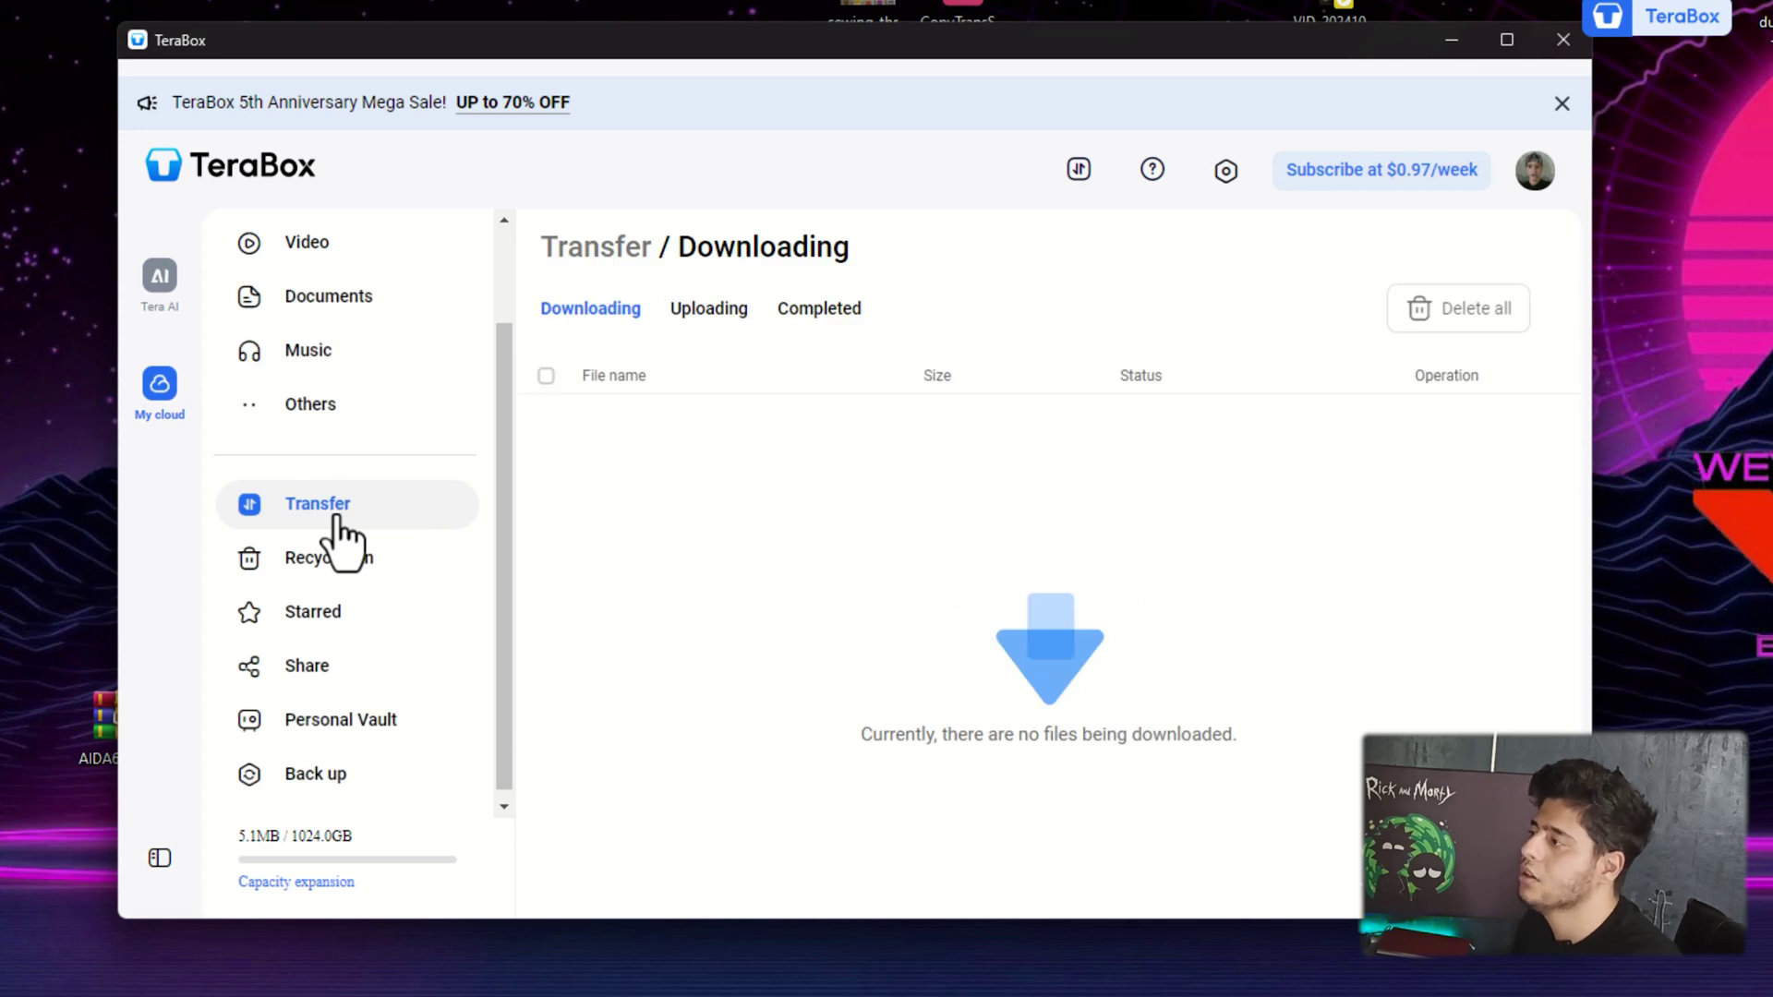
{"action": "scroll", "coordinate": [343, 542], "scroll_direction": "down", "scroll_amount": 1}
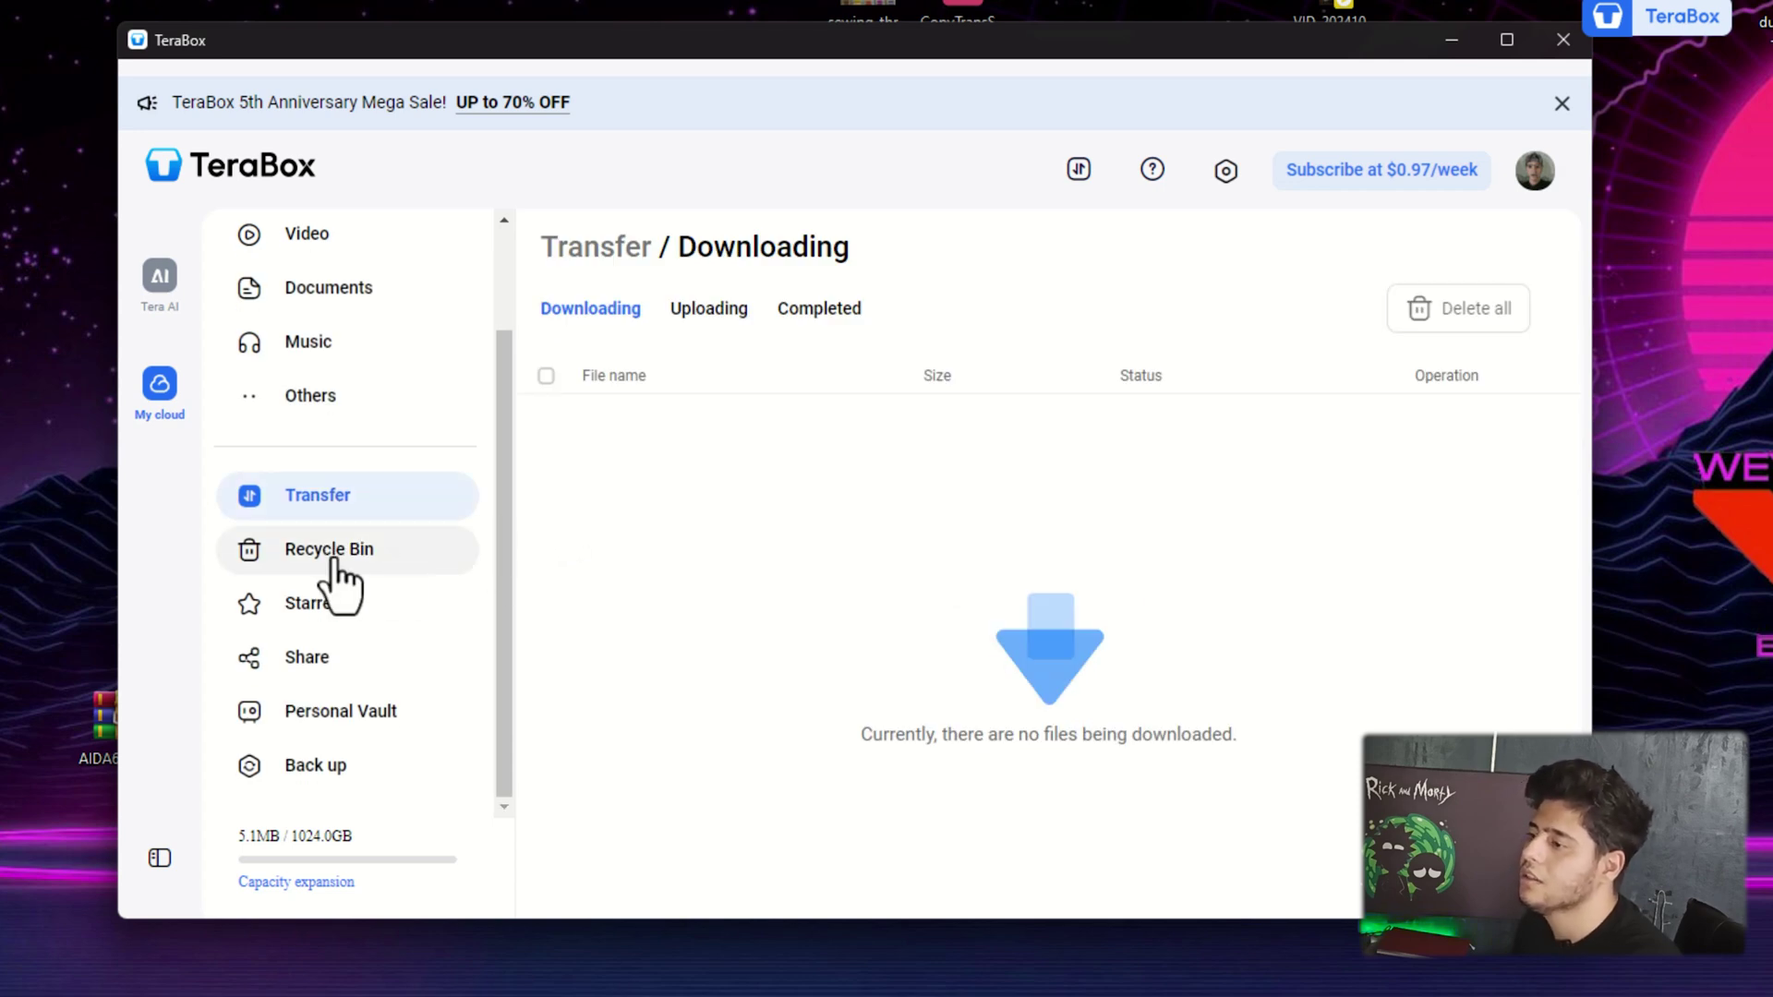
{"action": "left_click", "coordinate": [333, 558]}
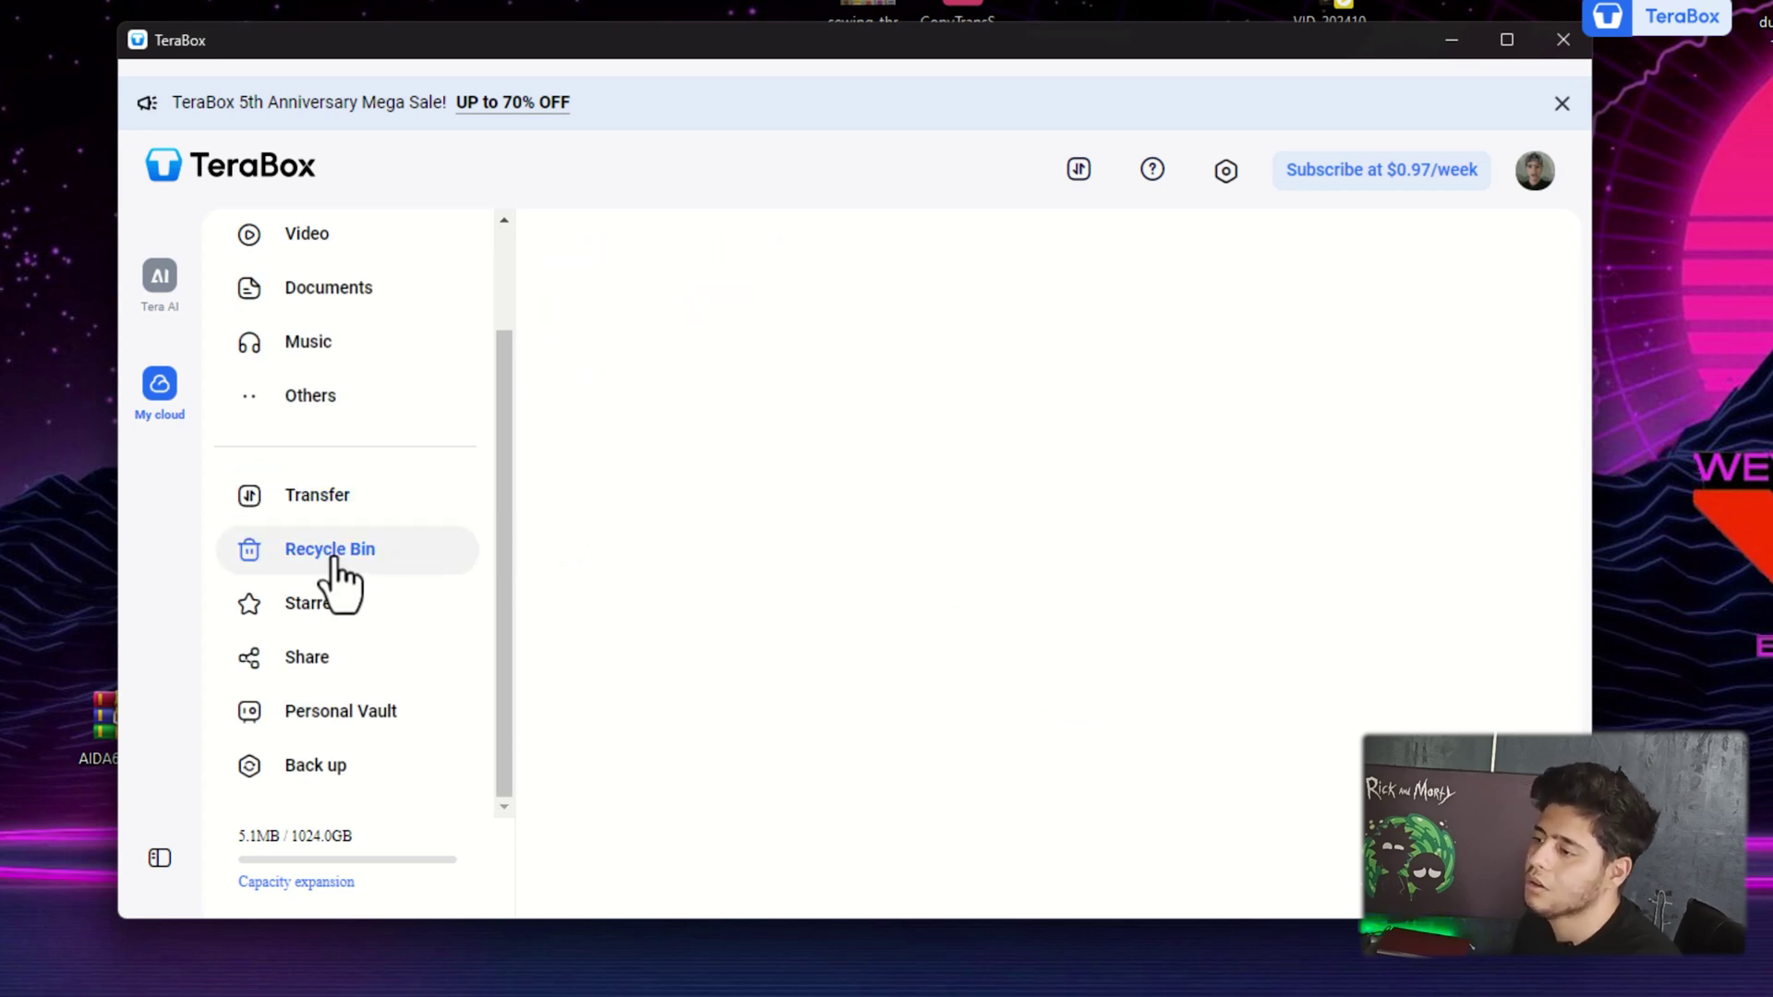
{"action": "left_click", "coordinate": [345, 606]}
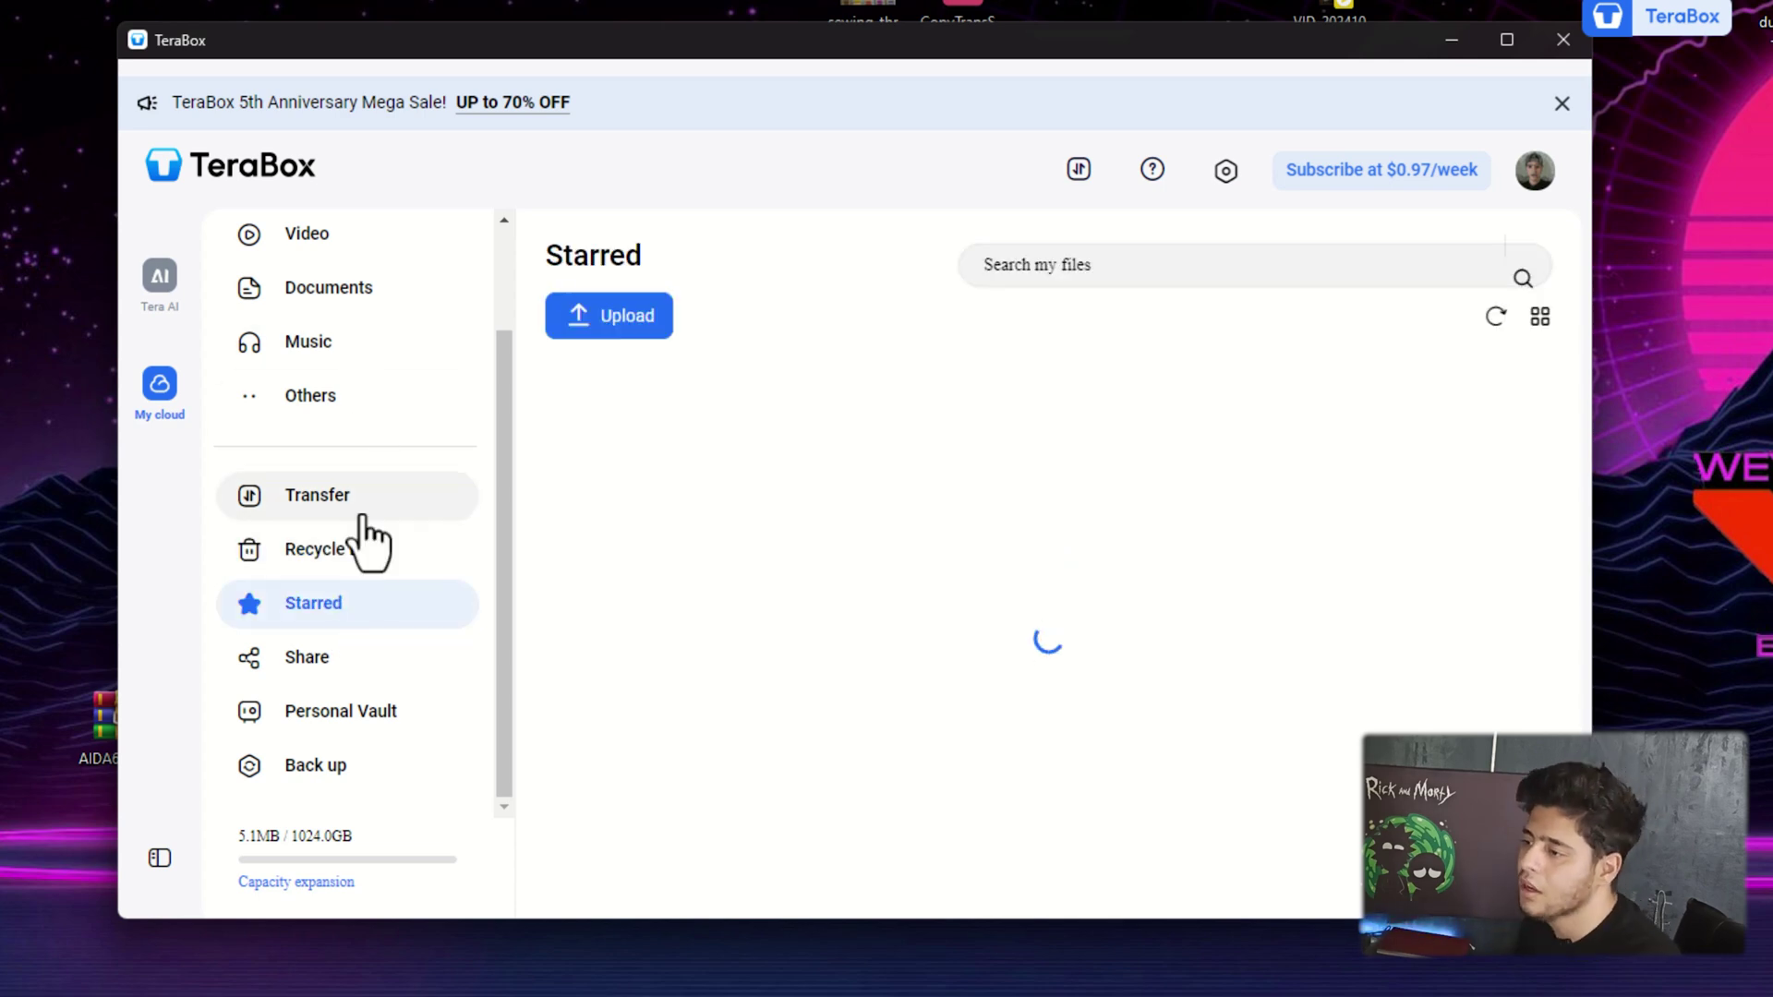
{"action": "left_click", "coordinate": [350, 657]}
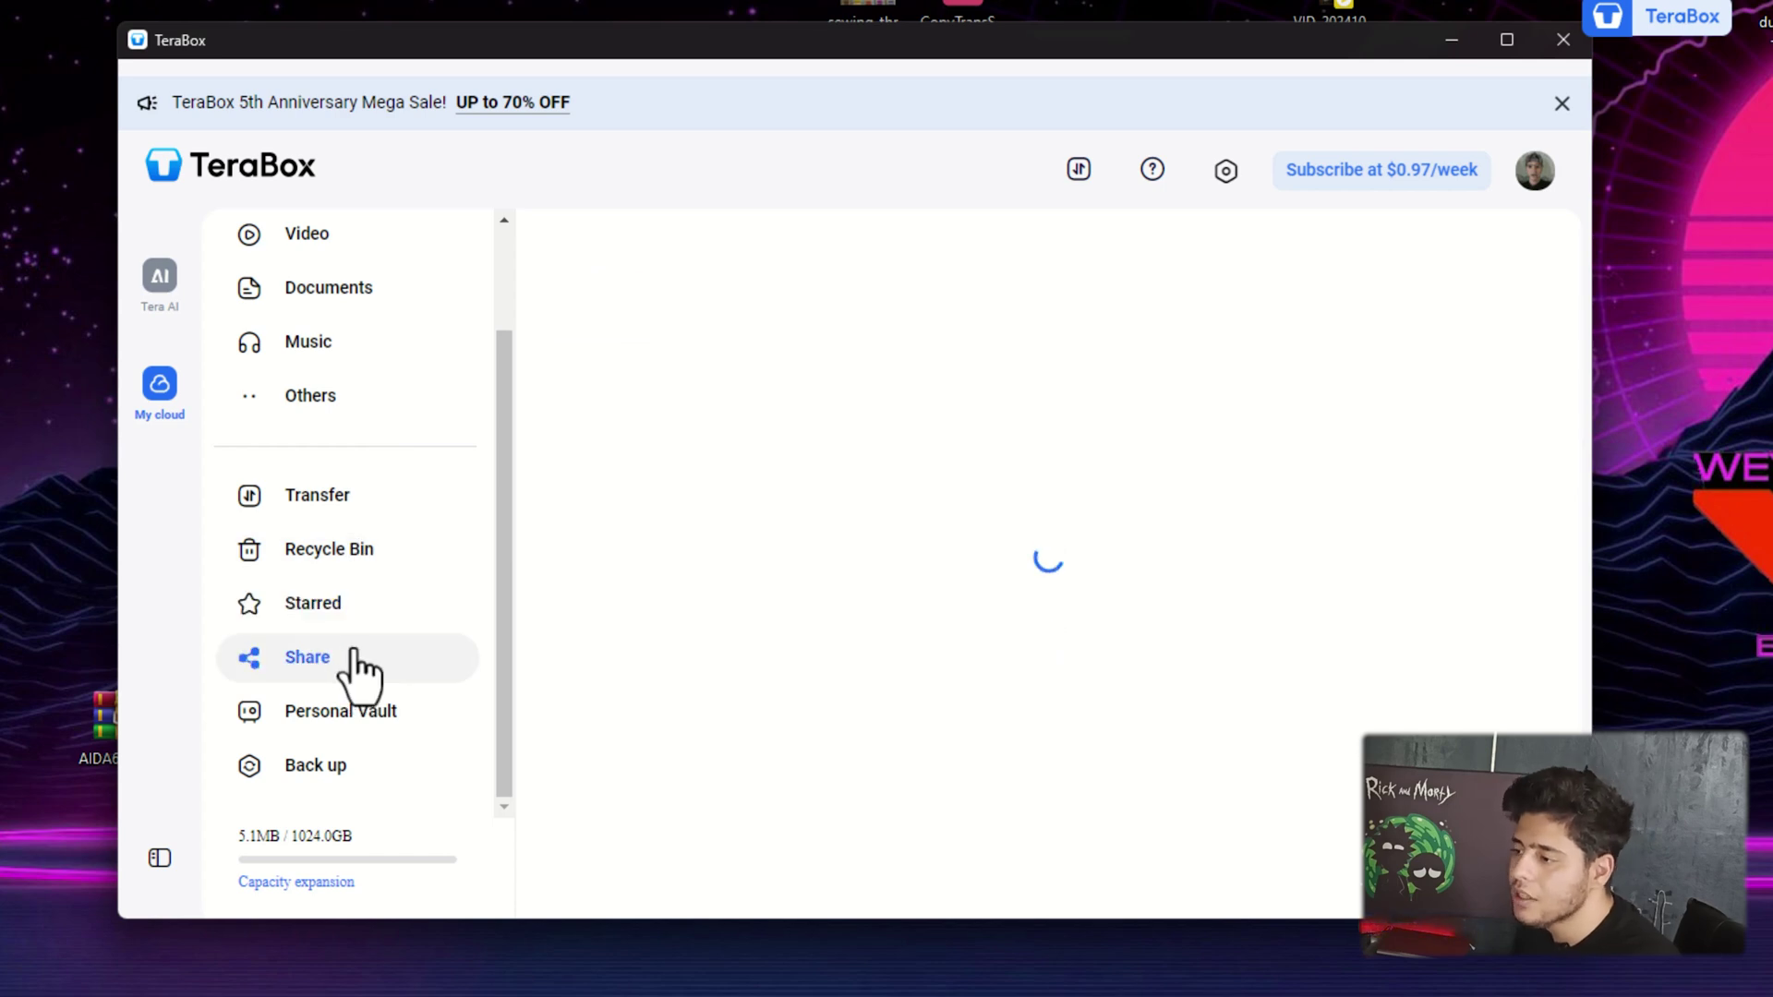
{"action": "left_click", "coordinate": [406, 729]}
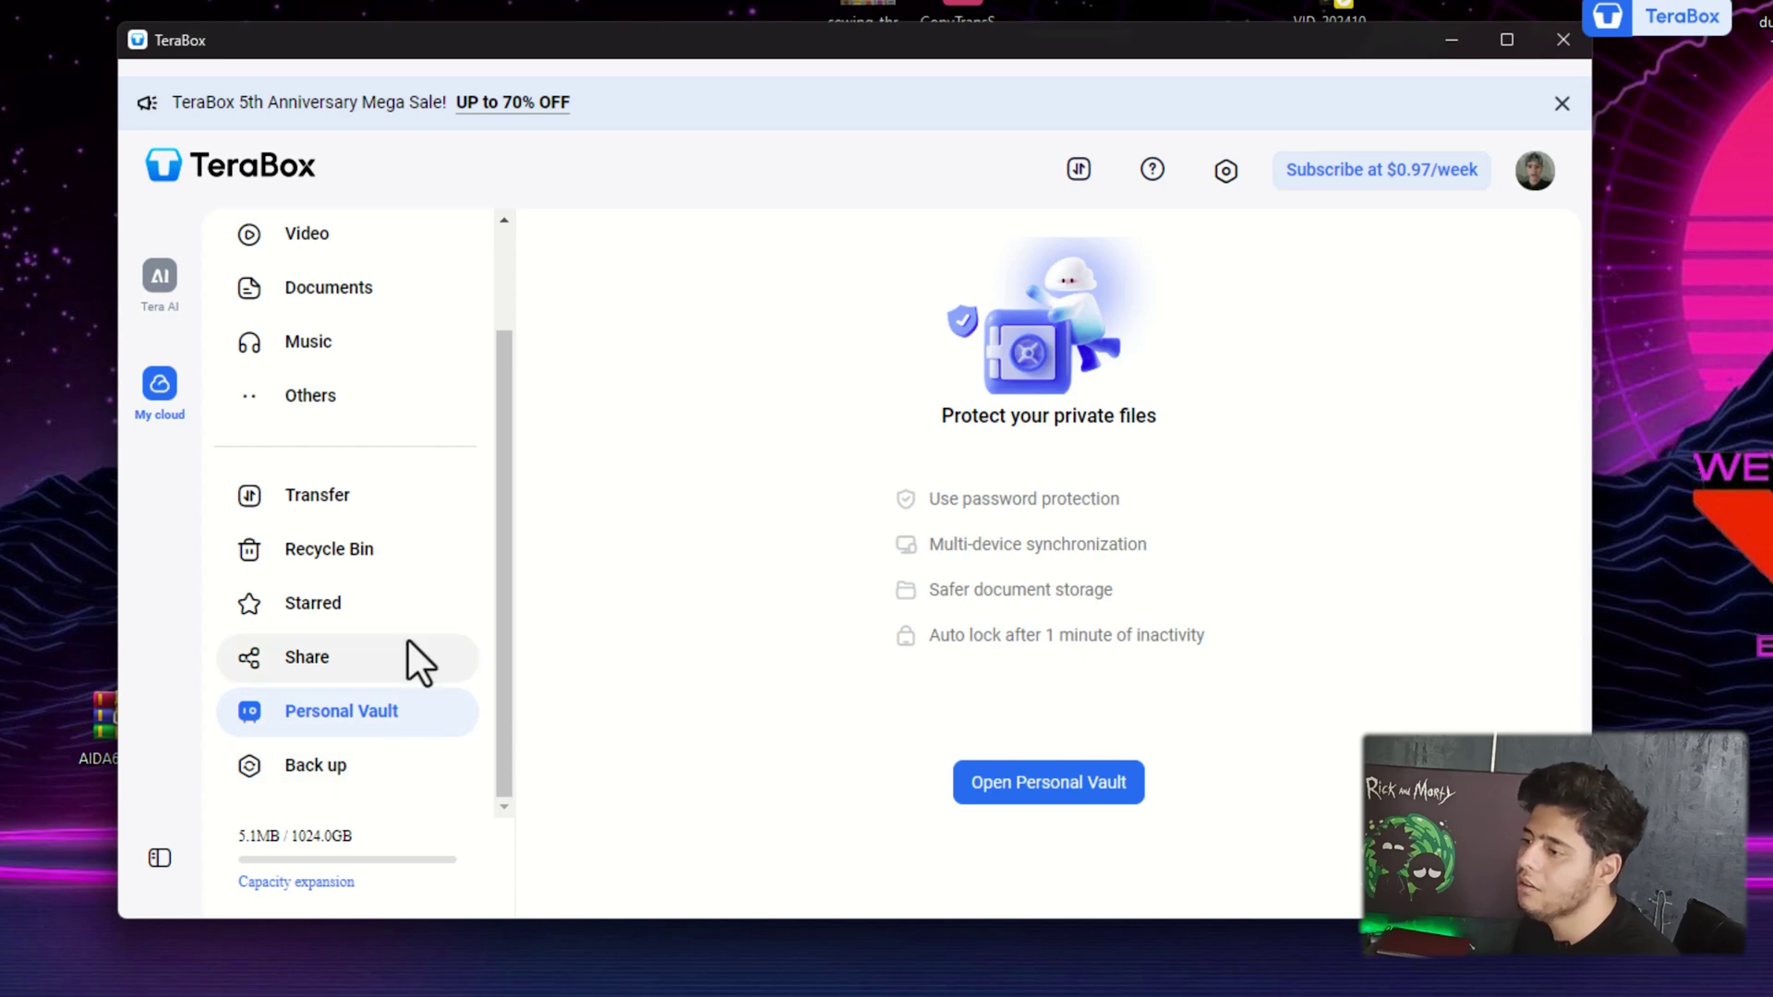
{"action": "left_click", "coordinate": [338, 766]}
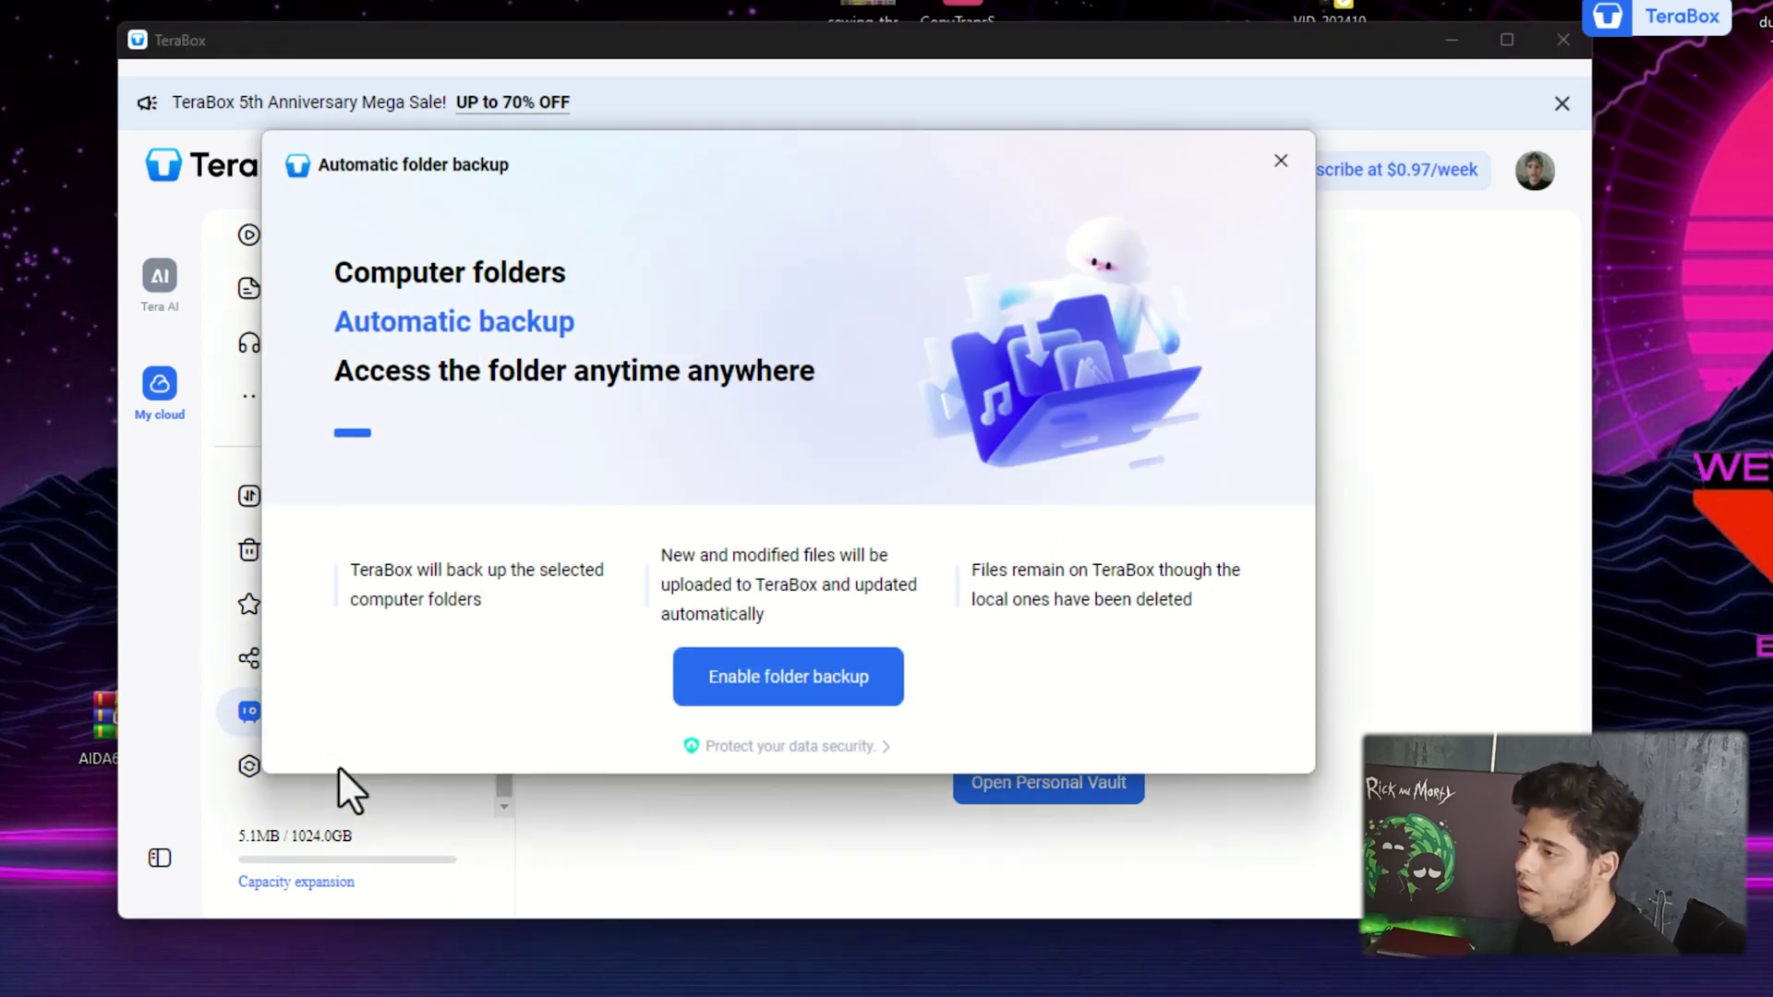
Enable folder backup and select the Profile folder inside the artwork folder on EDIT (E:).
{"action": "left_click", "coordinate": [746, 685]}
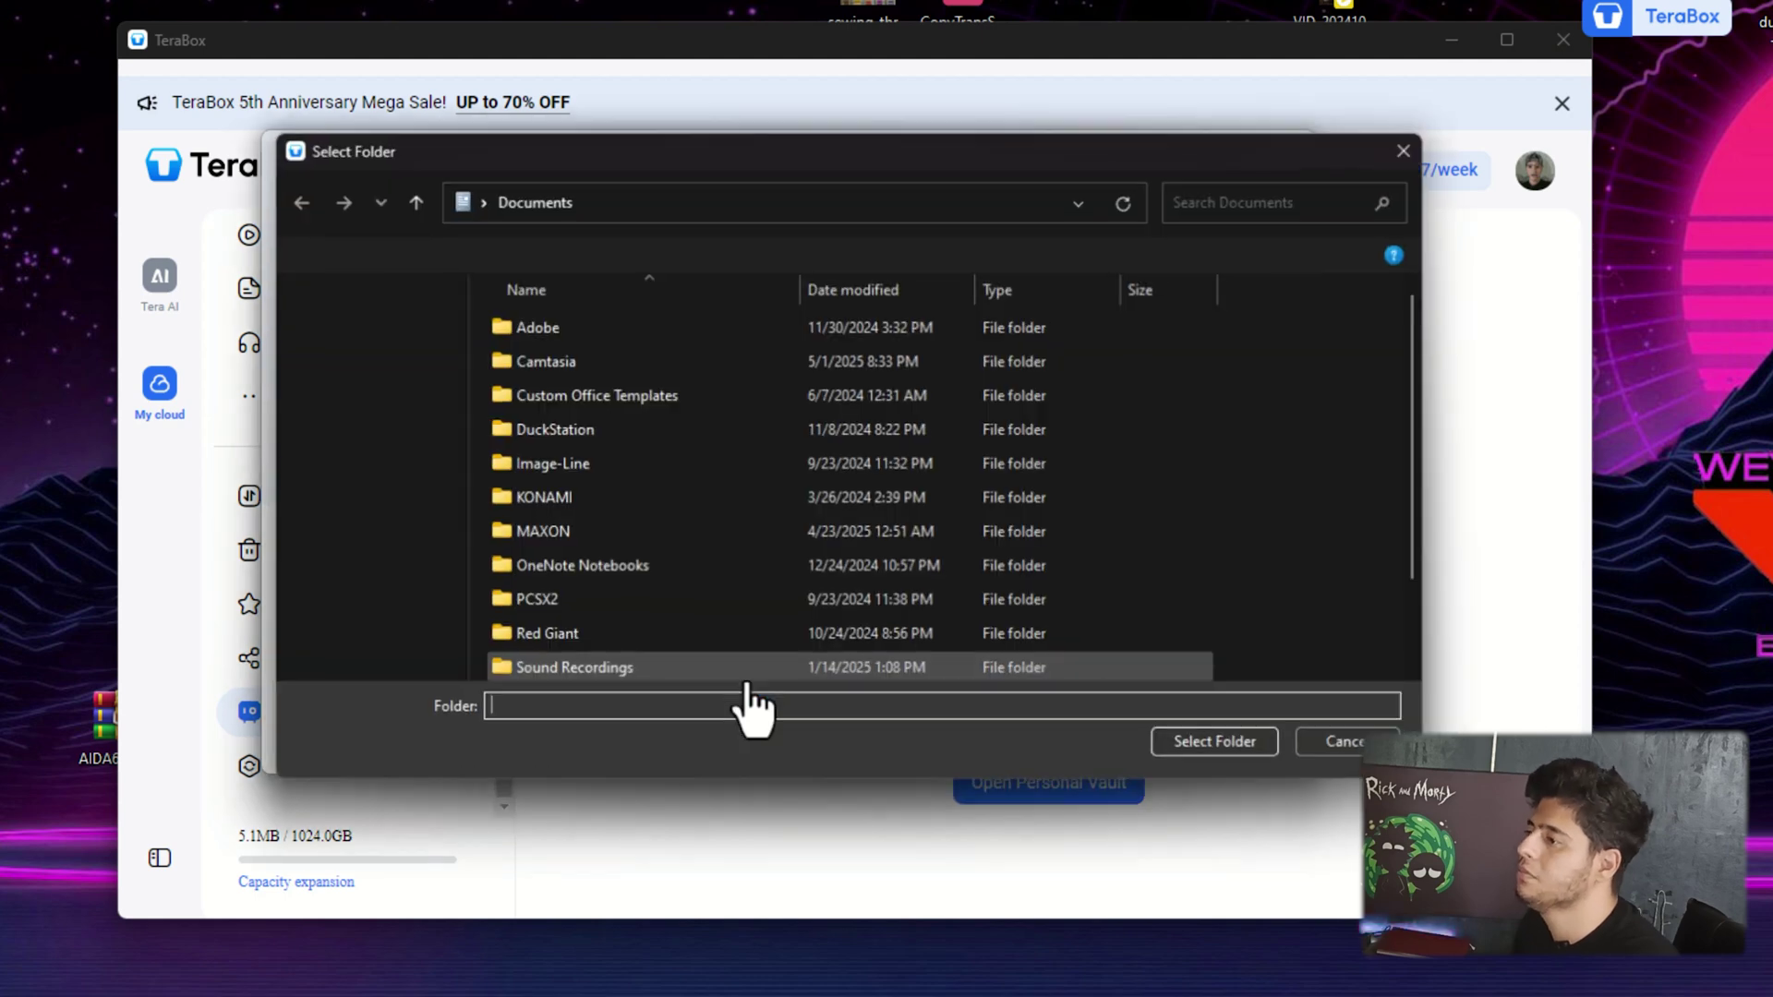
{"action": "scroll", "coordinate": [356, 397], "scroll_direction": "down", "scroll_amount": 5}
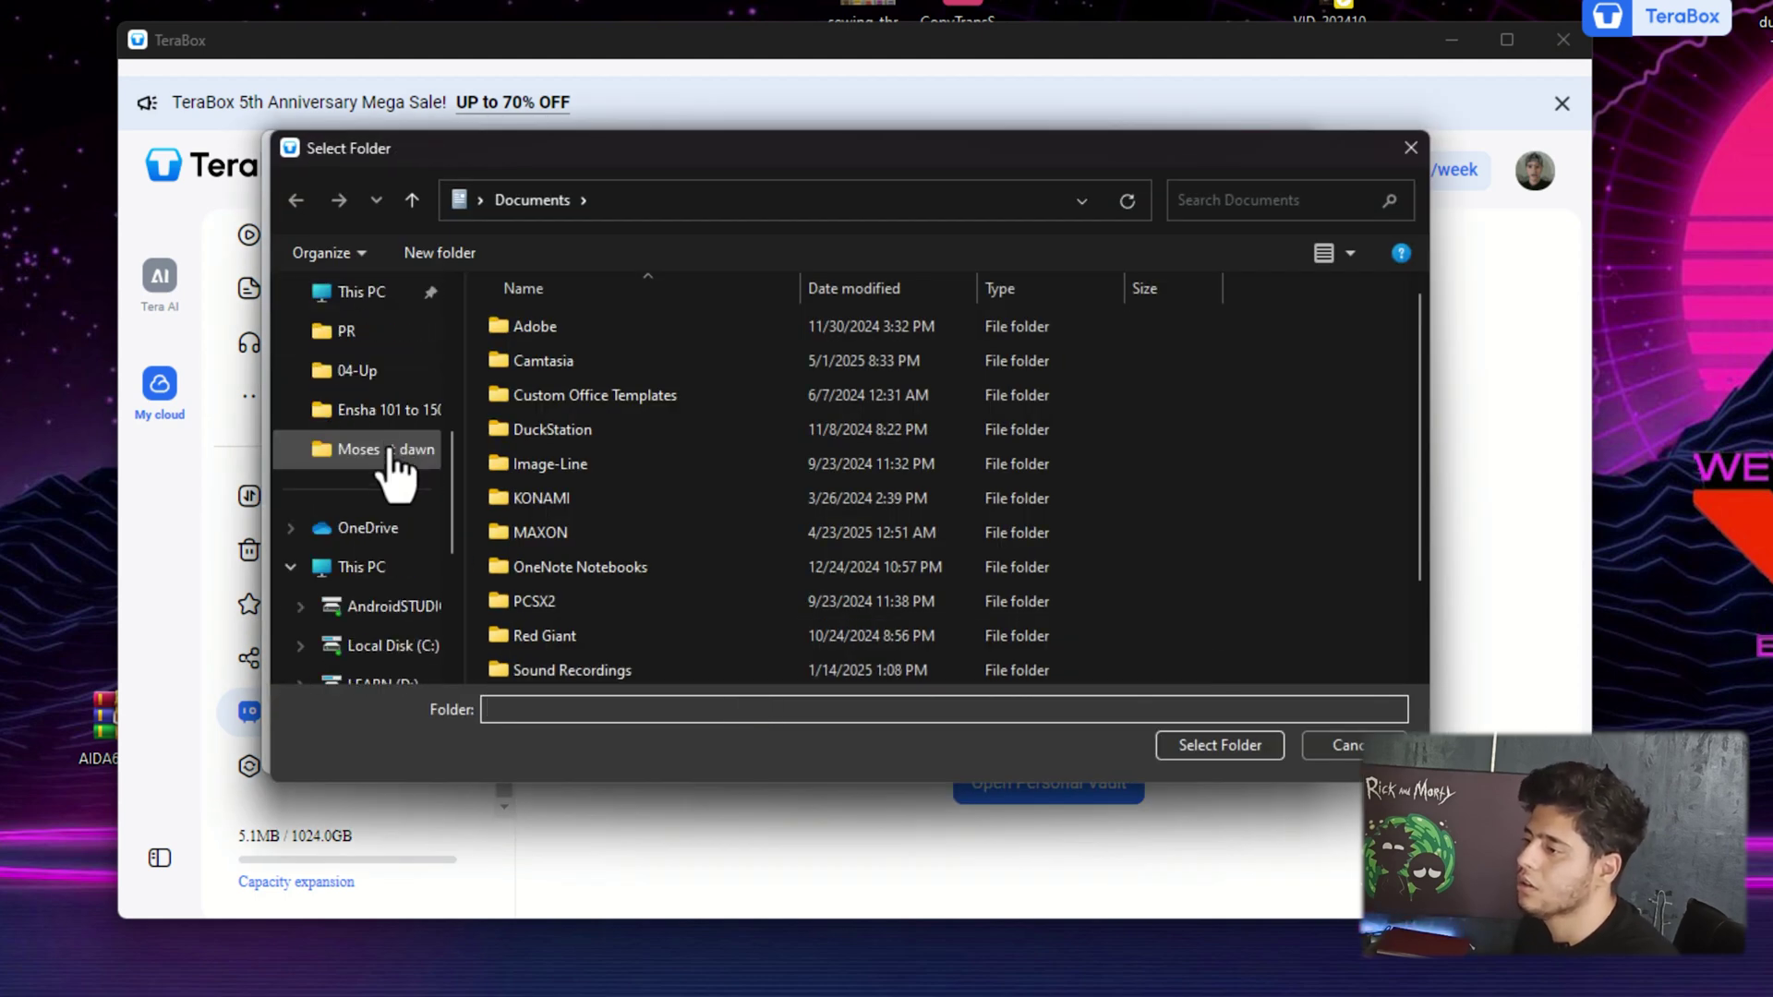
{"action": "left_click", "coordinate": [374, 570]}
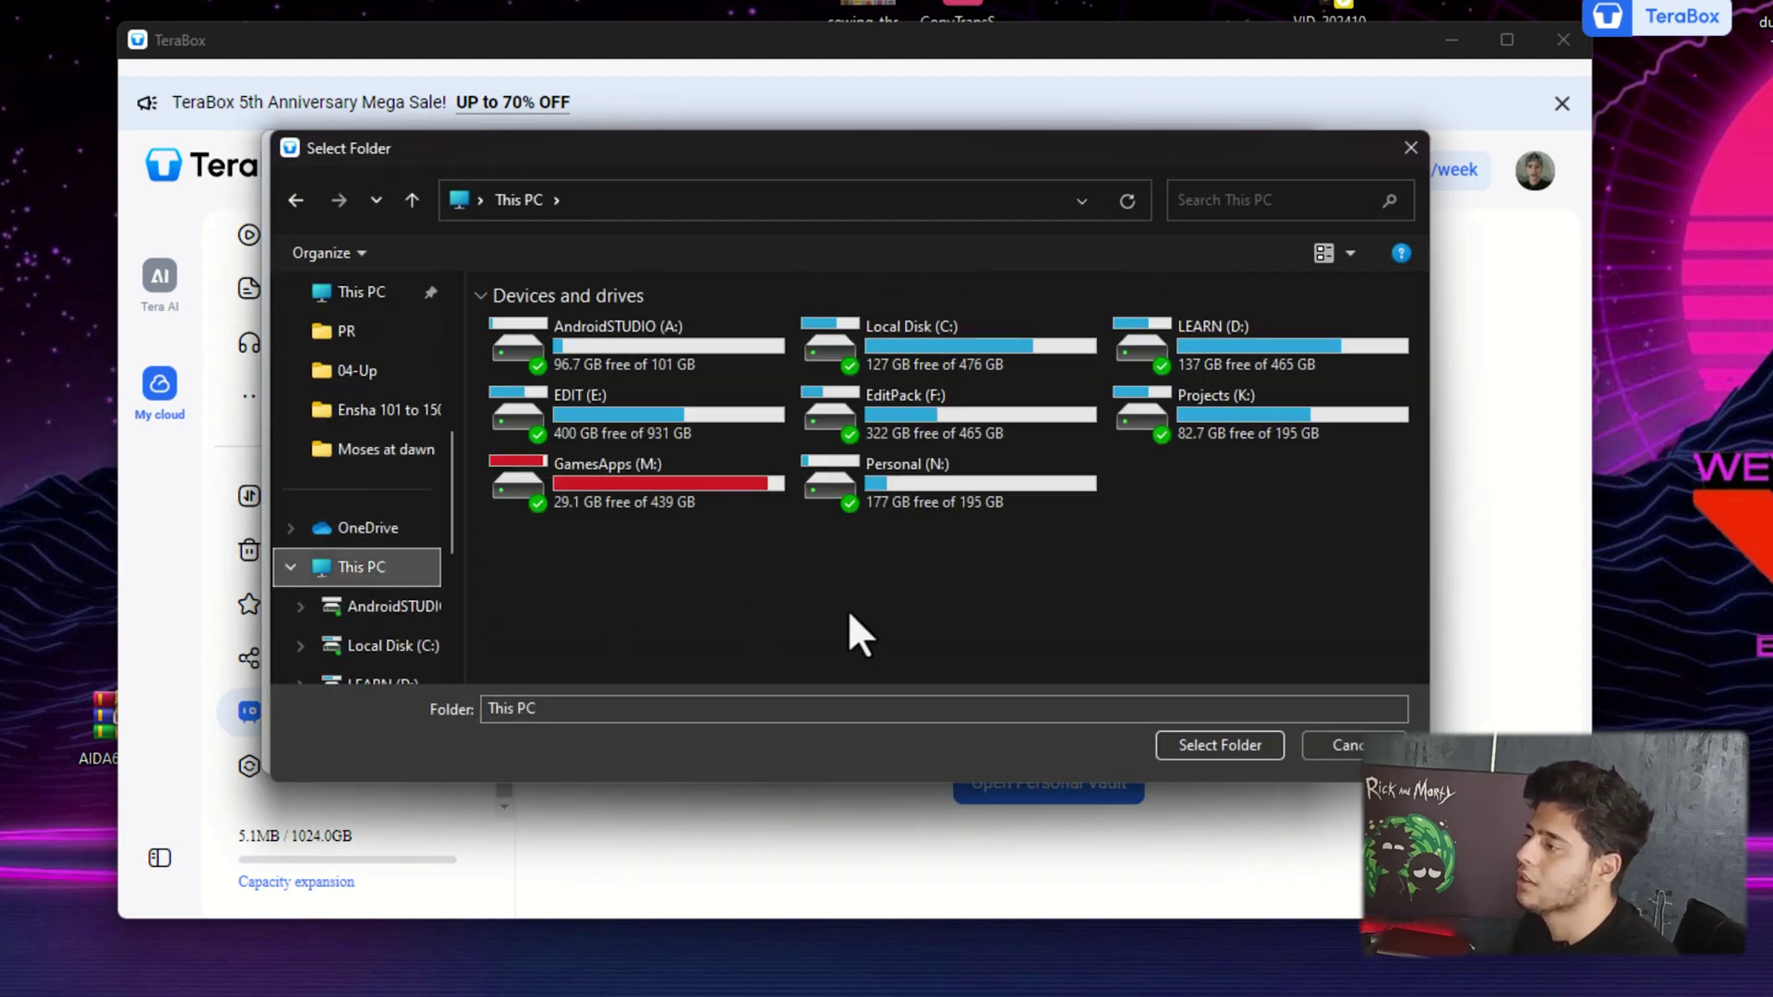
{"action": "scroll", "coordinate": [369, 420], "scroll_direction": "up", "scroll_amount": 5}
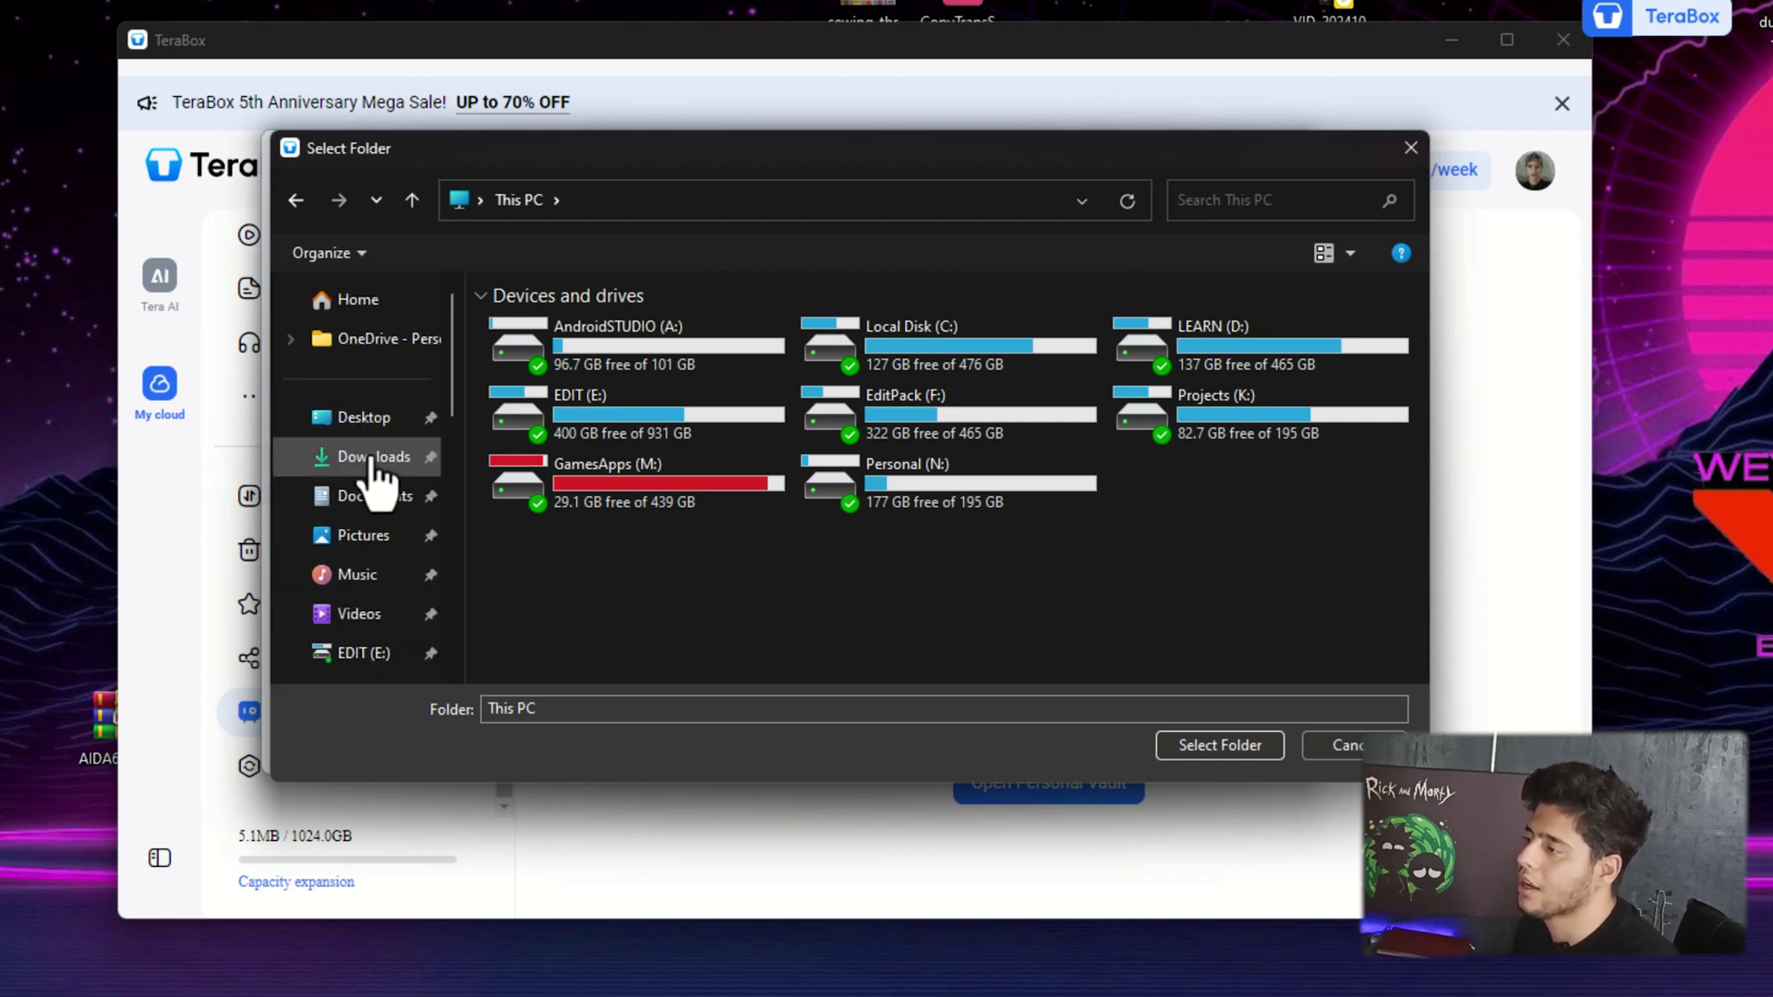
{"action": "double_click", "coordinate": [973, 414]}
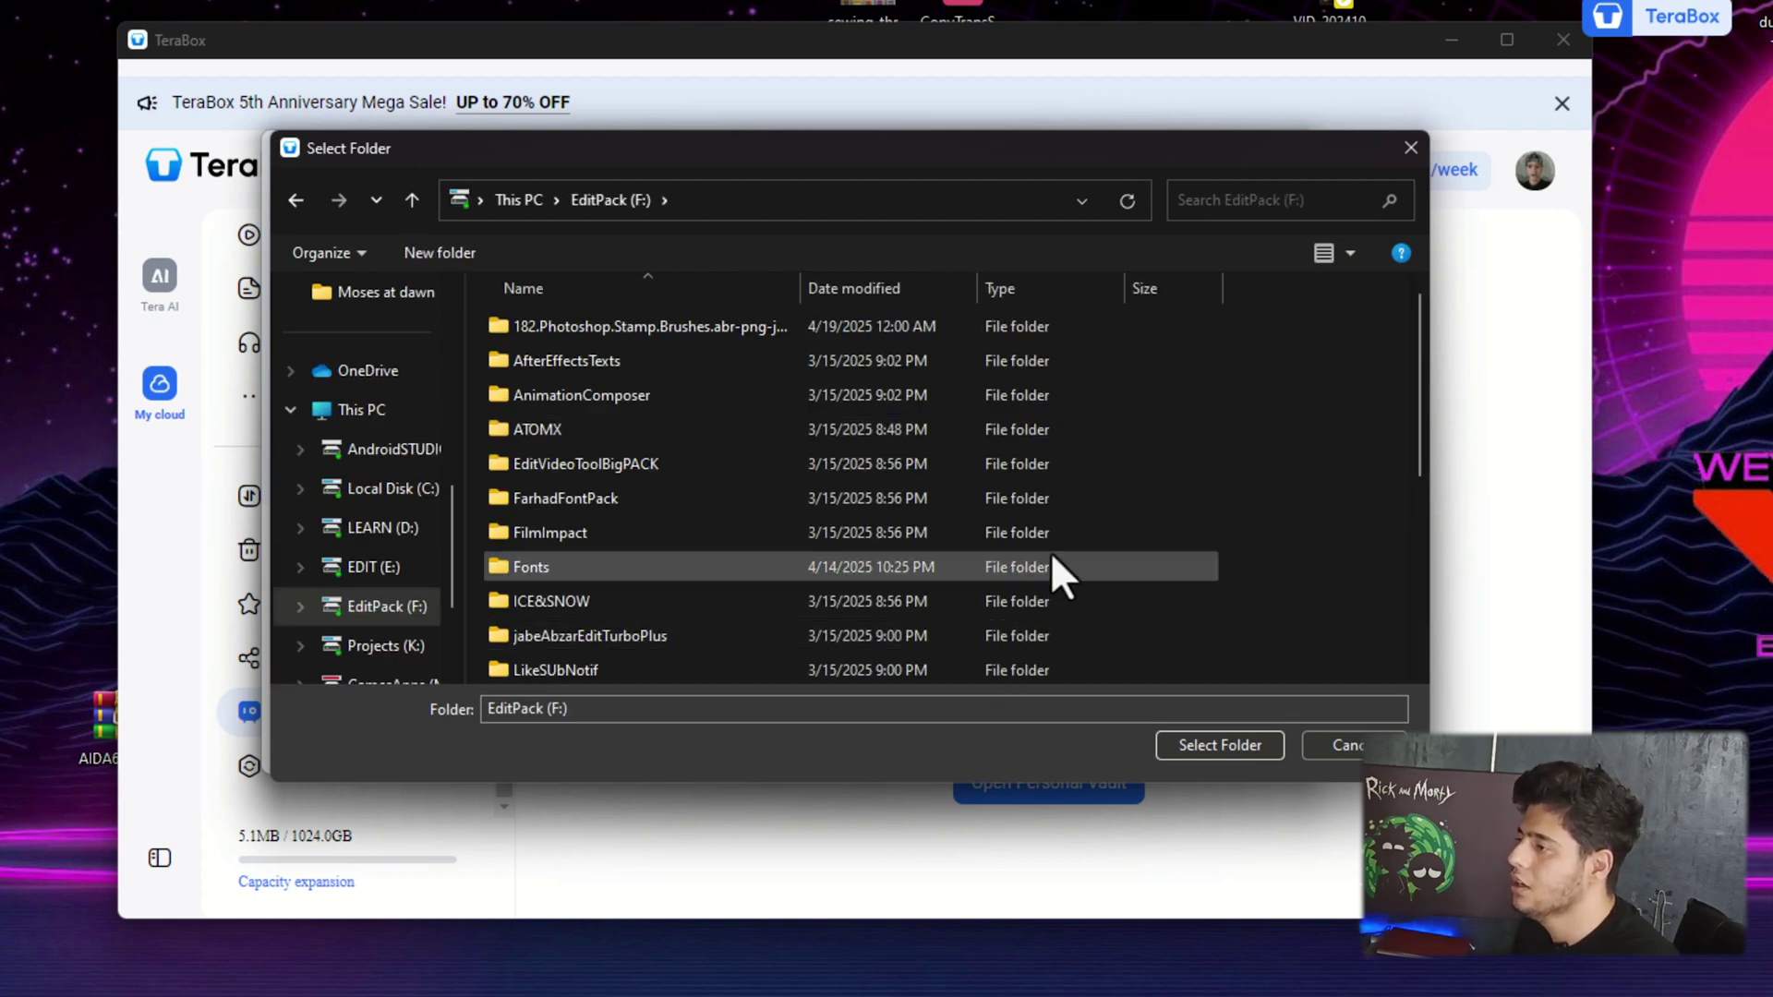
{"action": "left_click", "coordinate": [411, 200]}
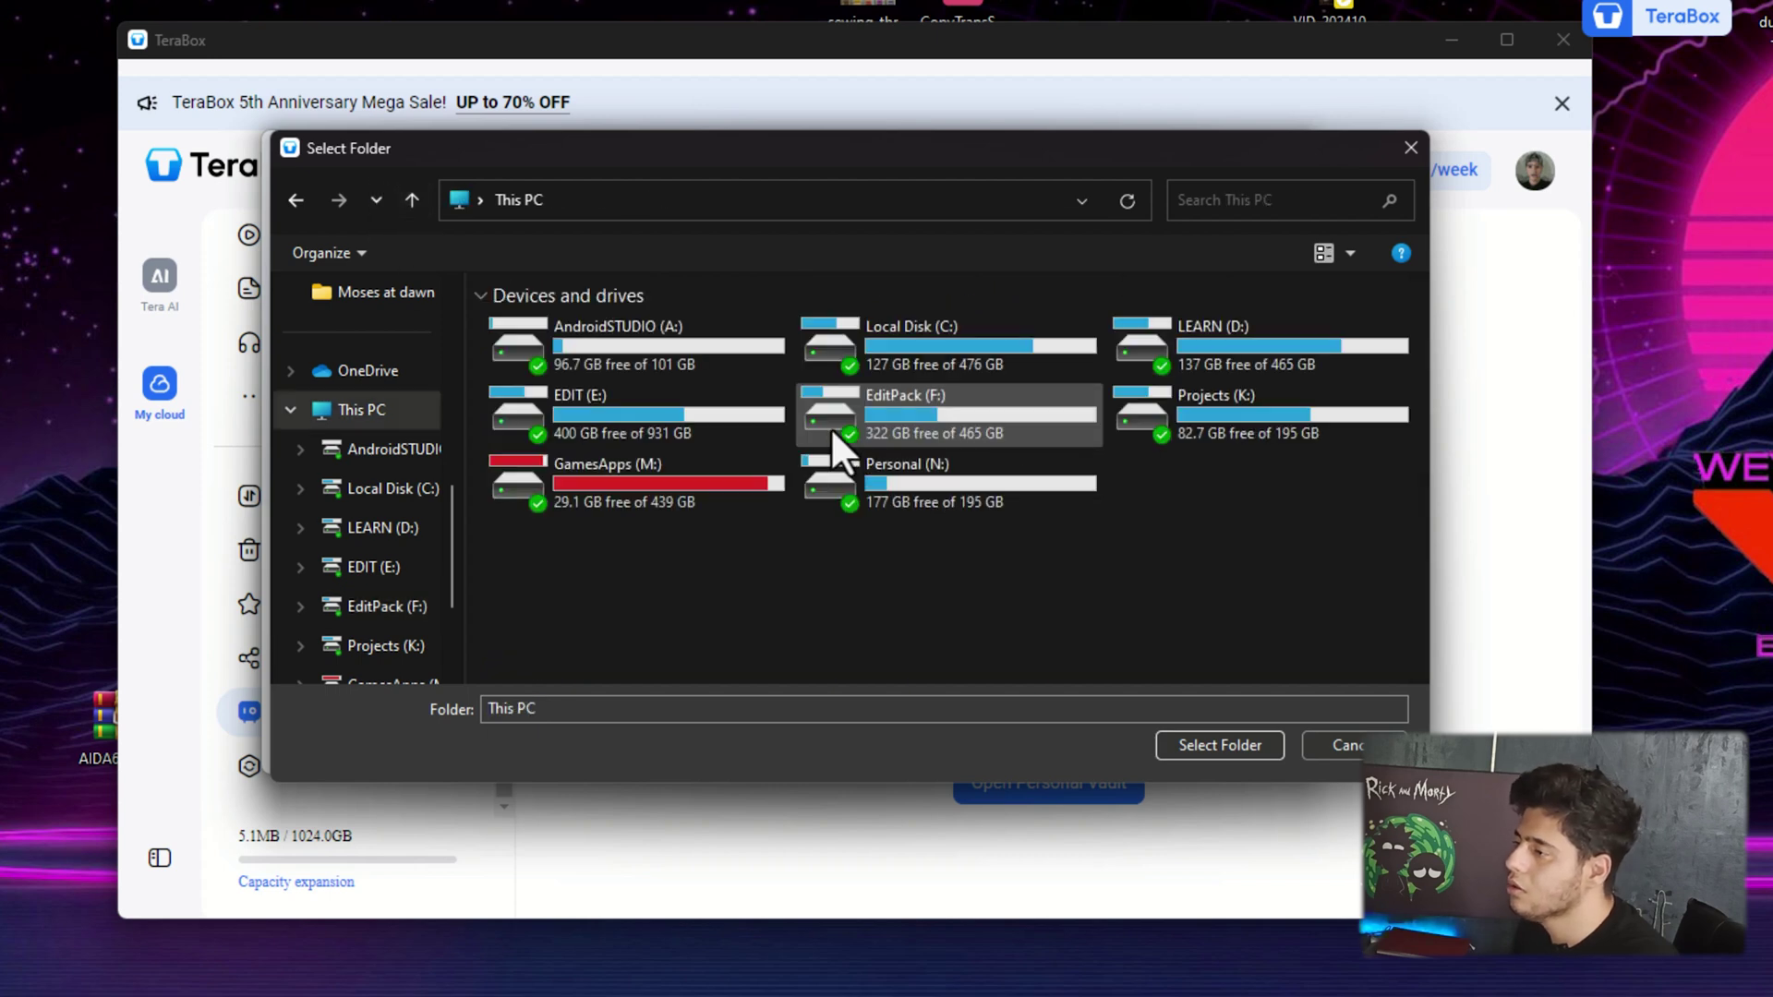
{"action": "double_click", "coordinate": [709, 425]}
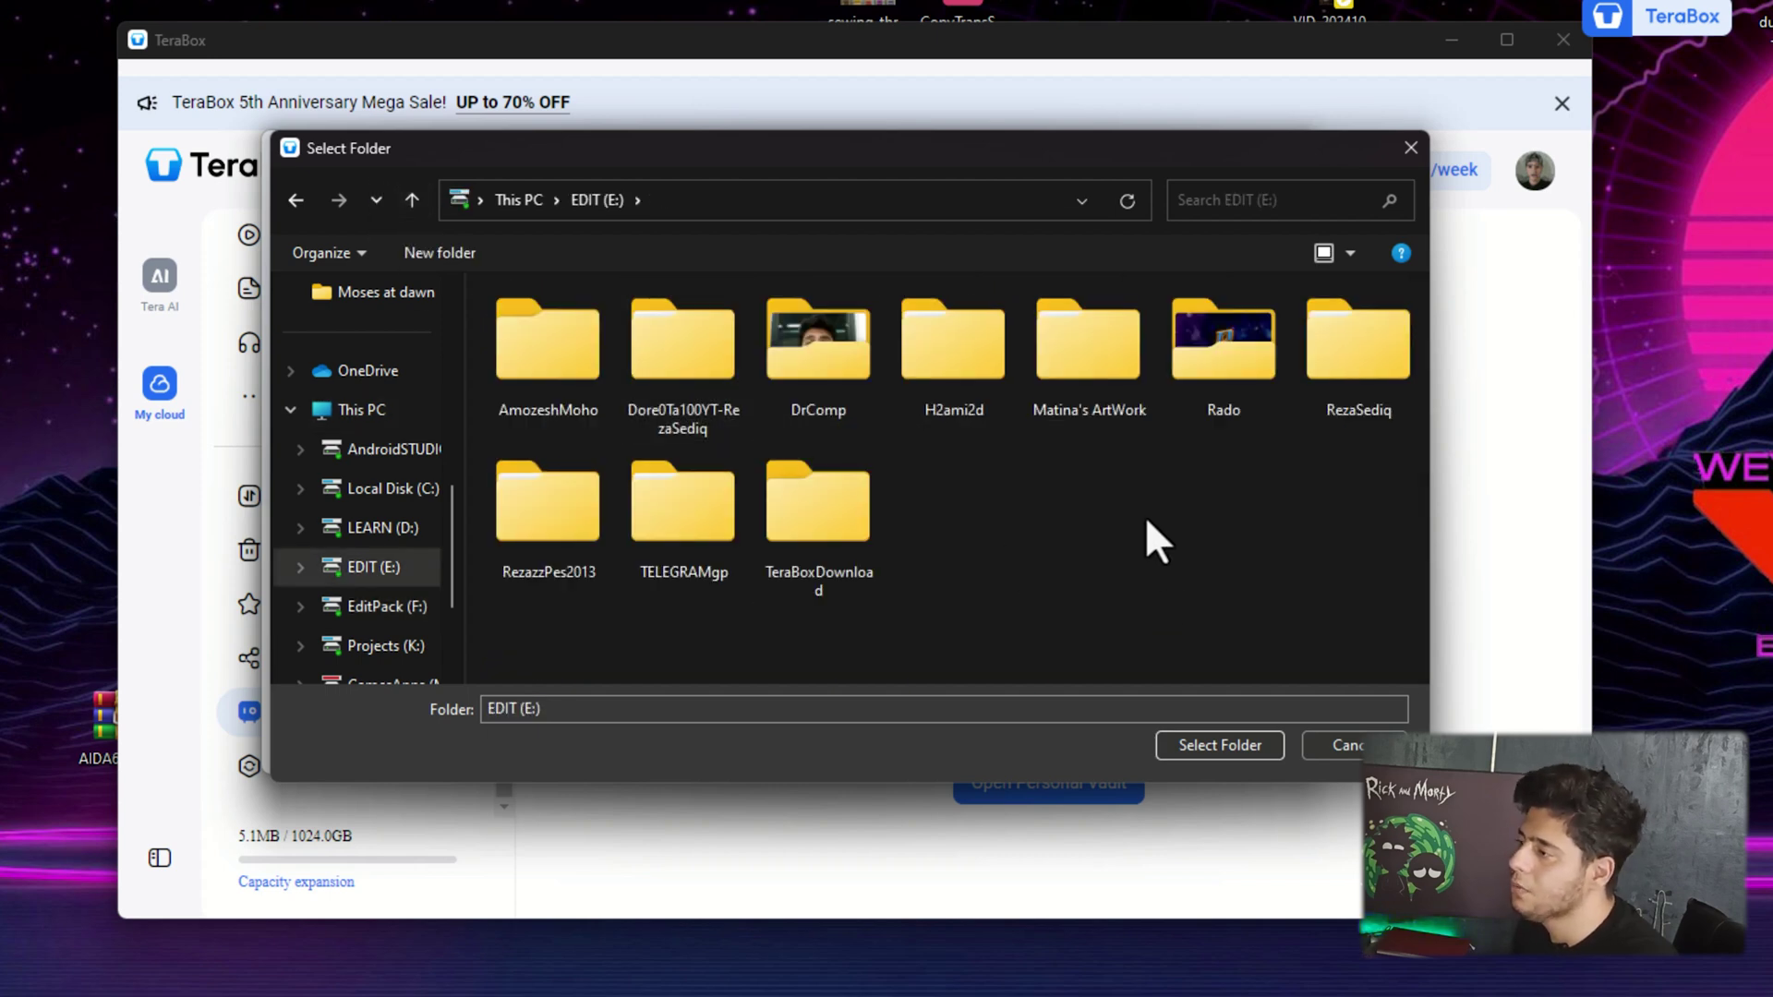
{"action": "double_click", "coordinate": [1079, 357]}
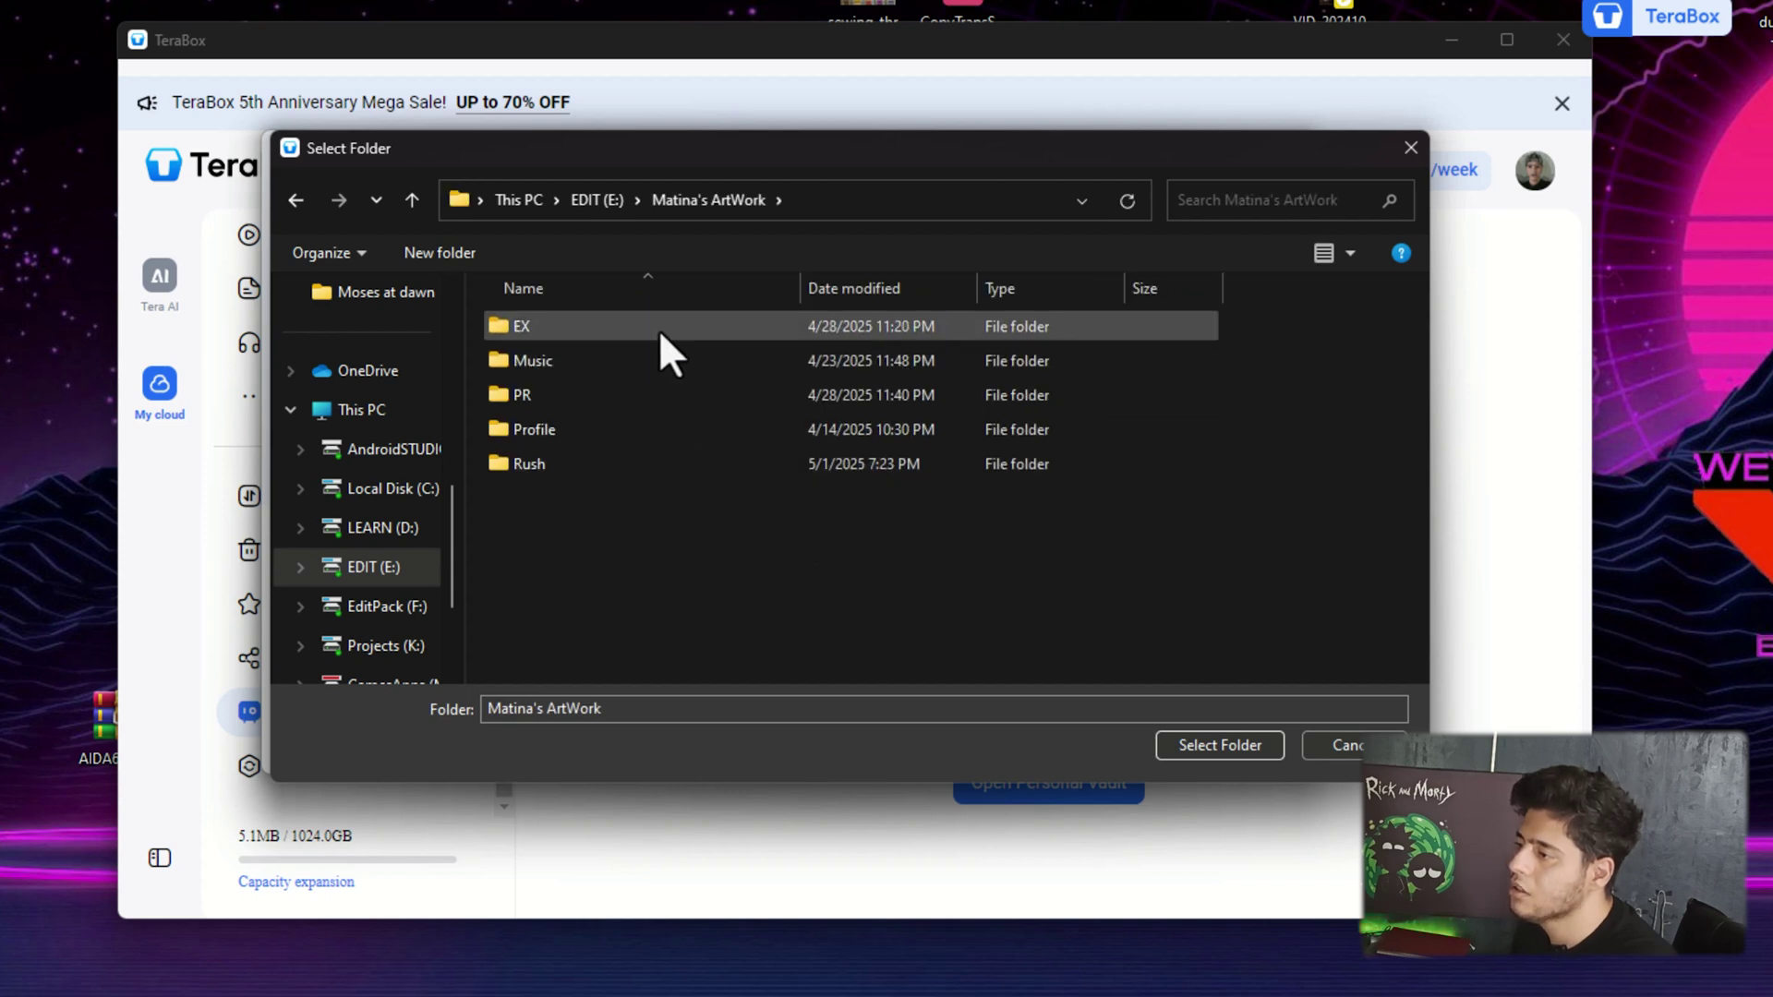
{"action": "left_click", "coordinate": [643, 430]}
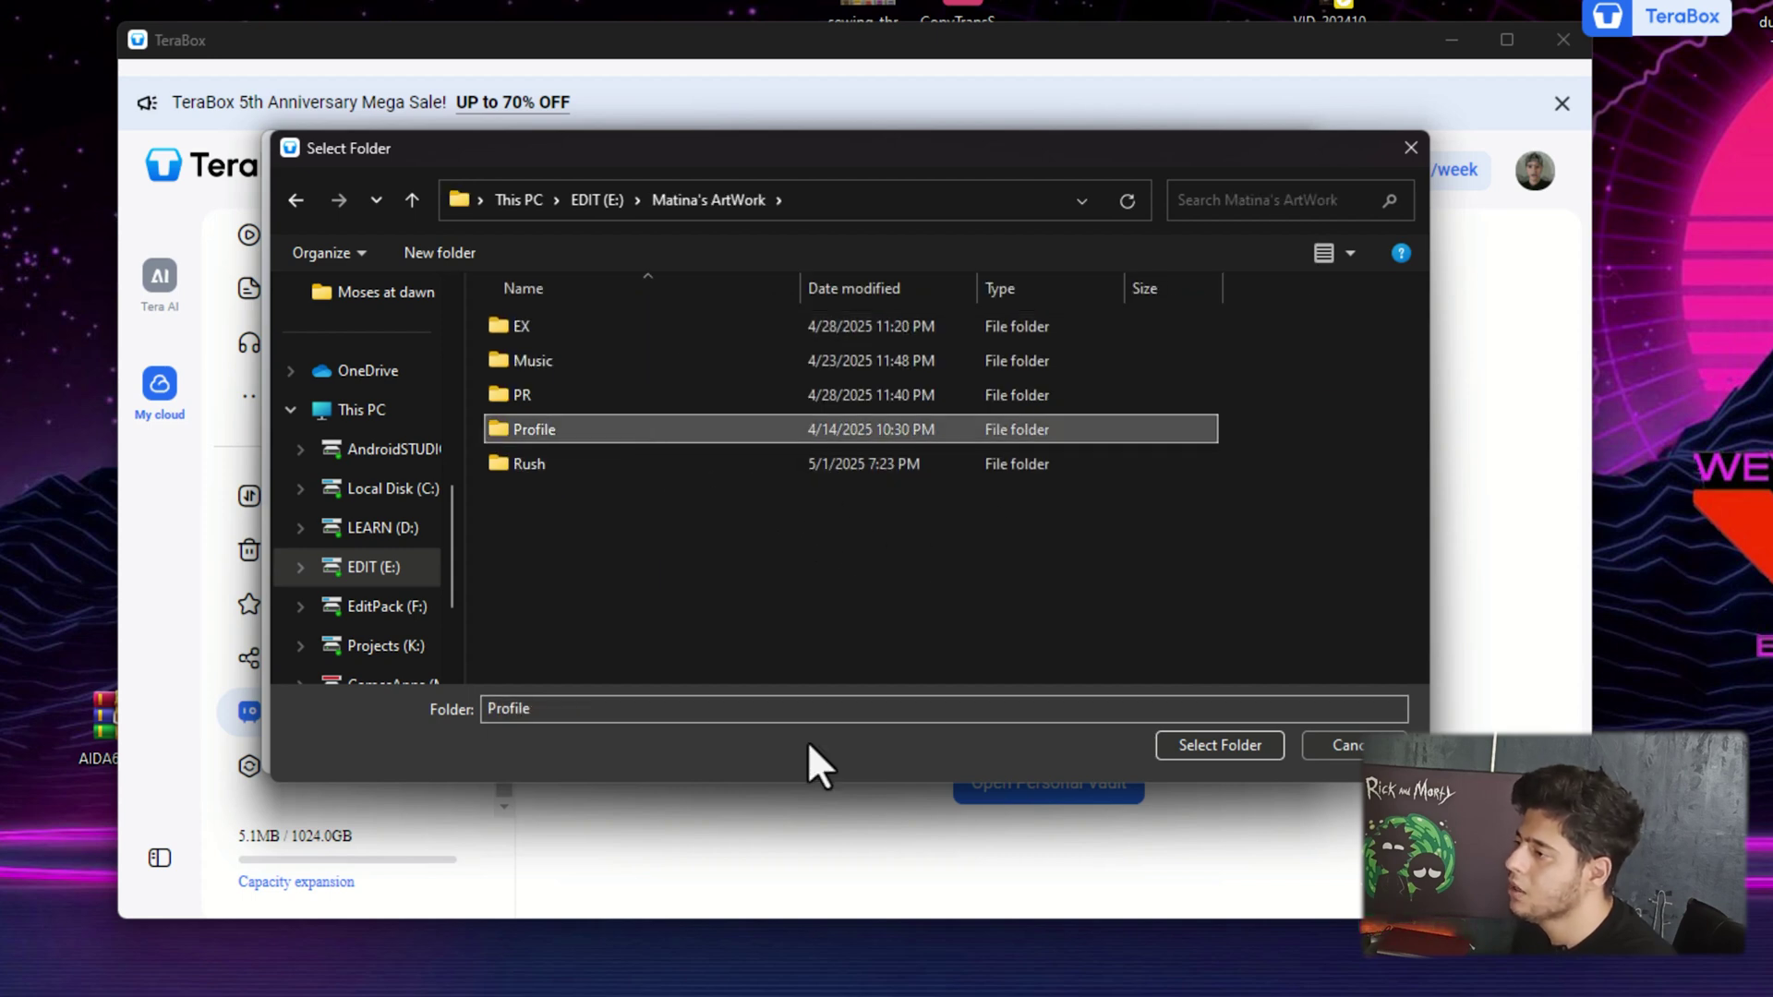
{"action": "left_click", "coordinate": [1217, 750]}
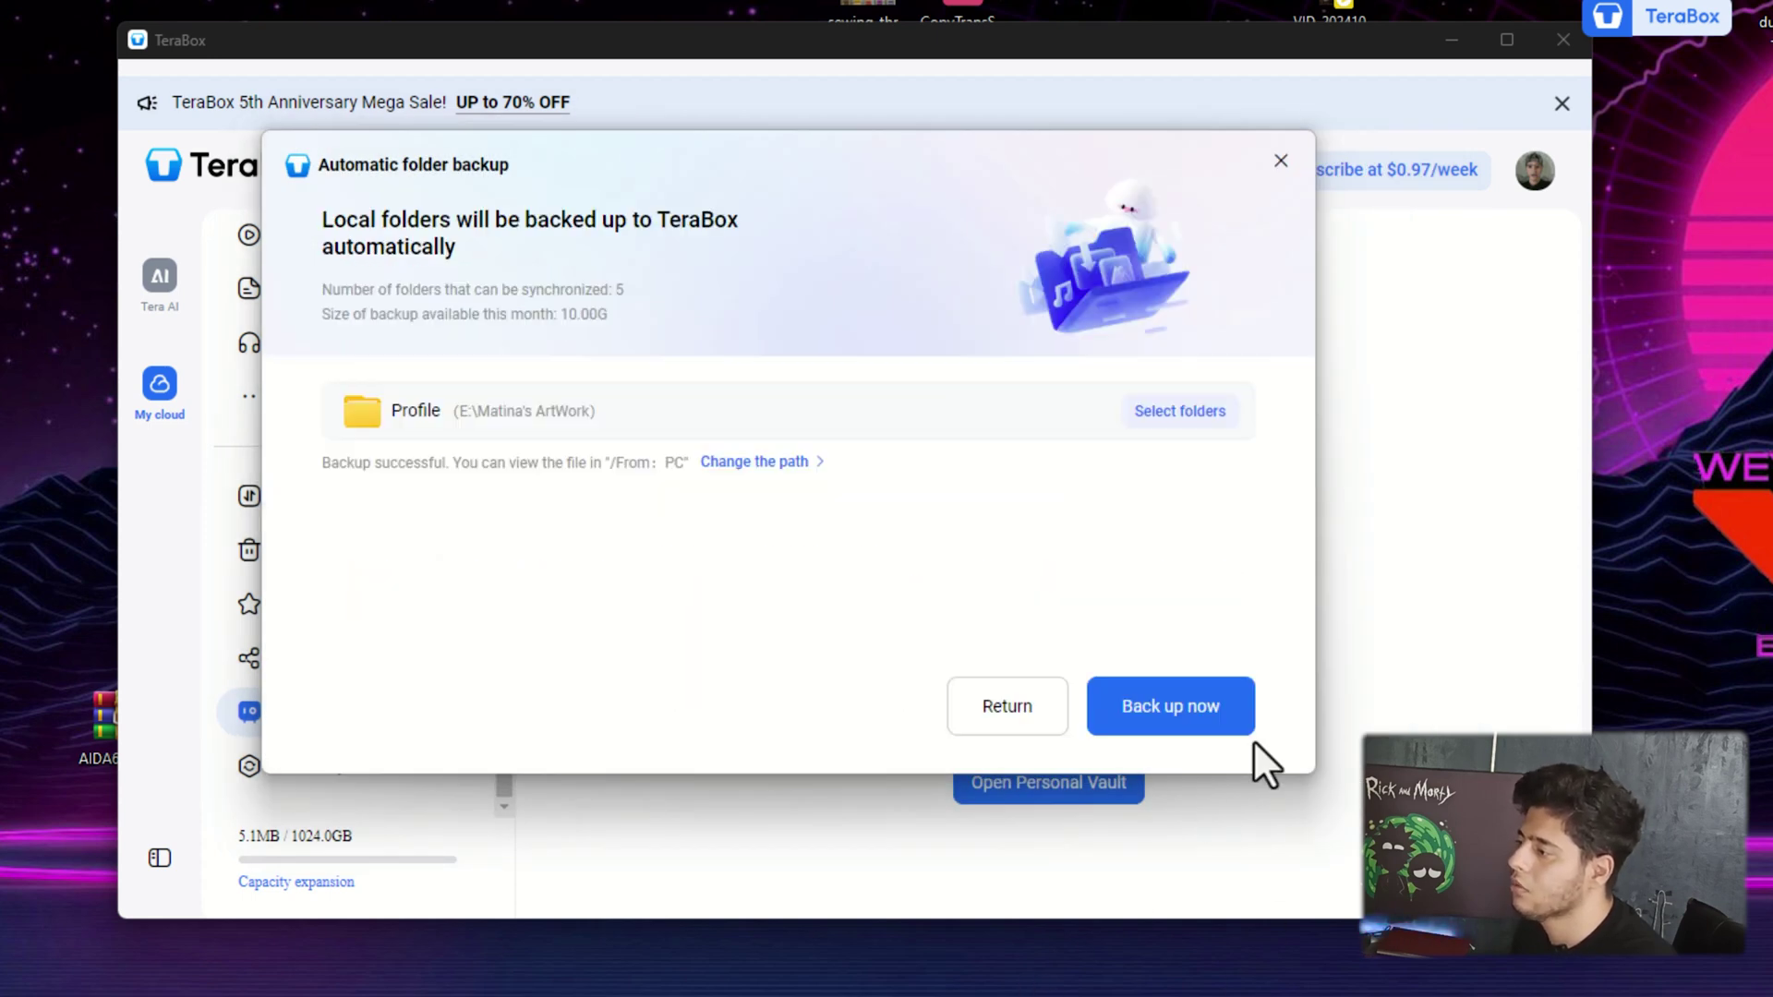
Back up the Profile folder now and close the backup window.
{"action": "left_click", "coordinate": [1200, 711]}
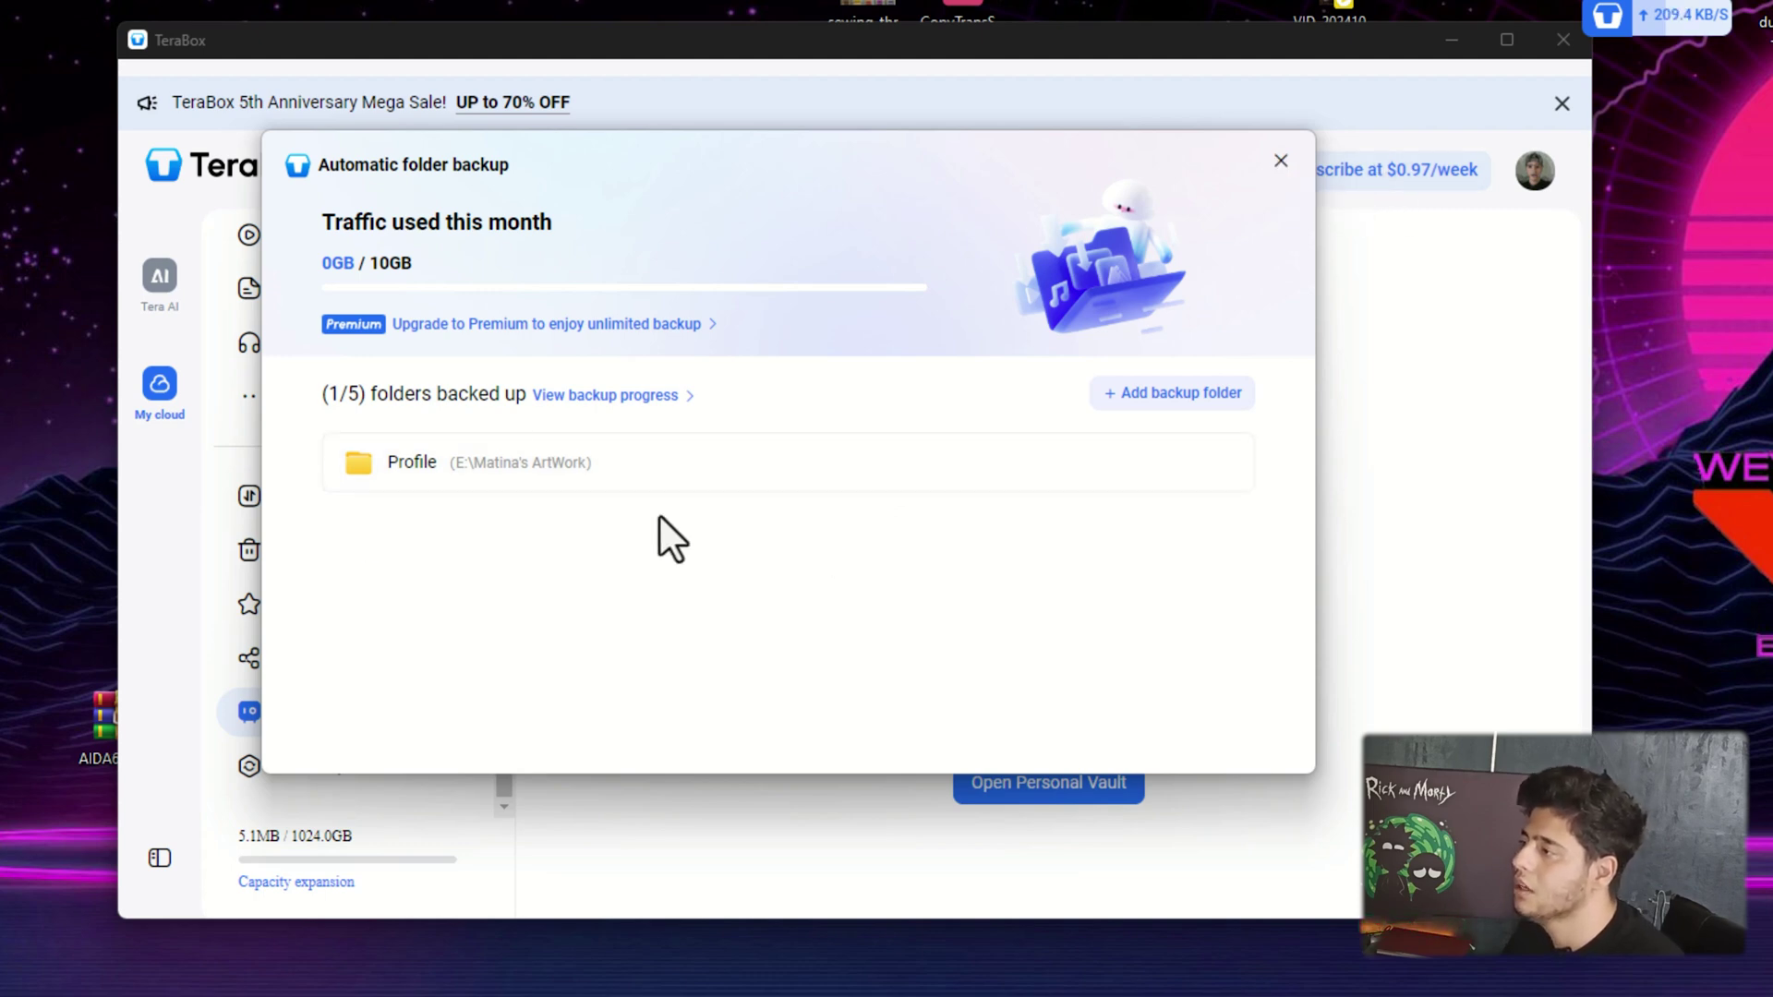
{"action": "left_click", "coordinate": [1281, 160]}
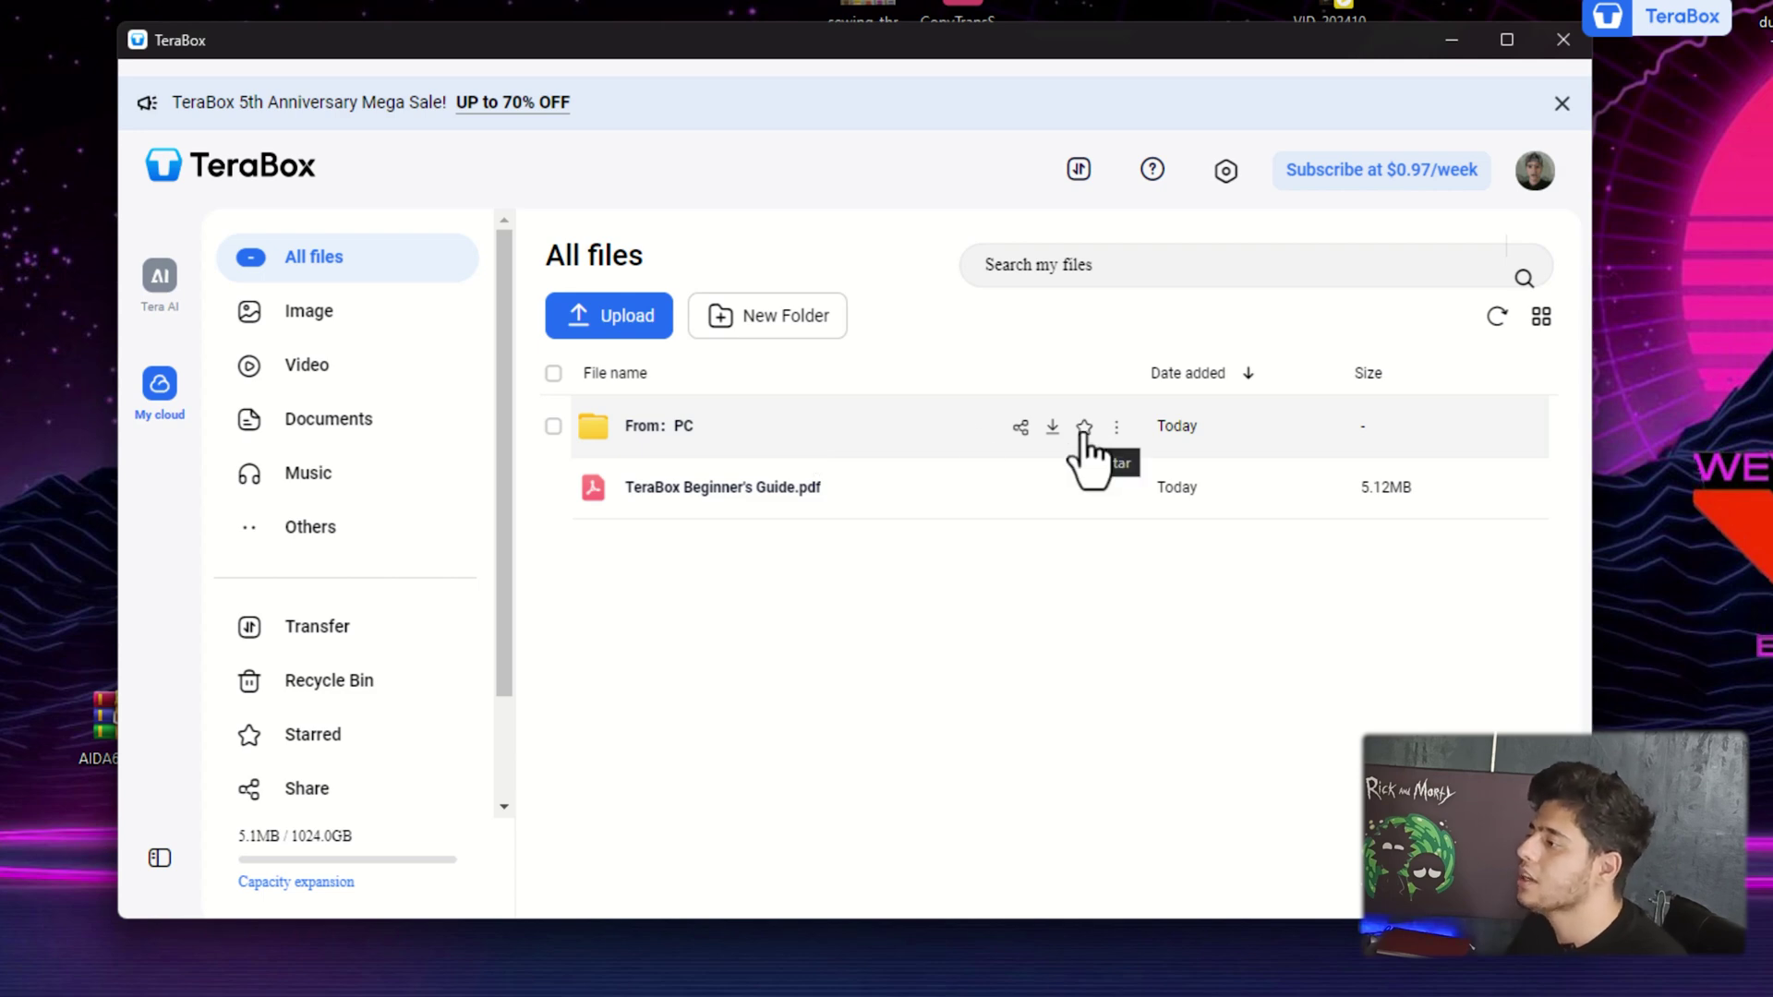
Copy a share link for the From: PC folder.
{"action": "left_click", "coordinate": [1019, 429]}
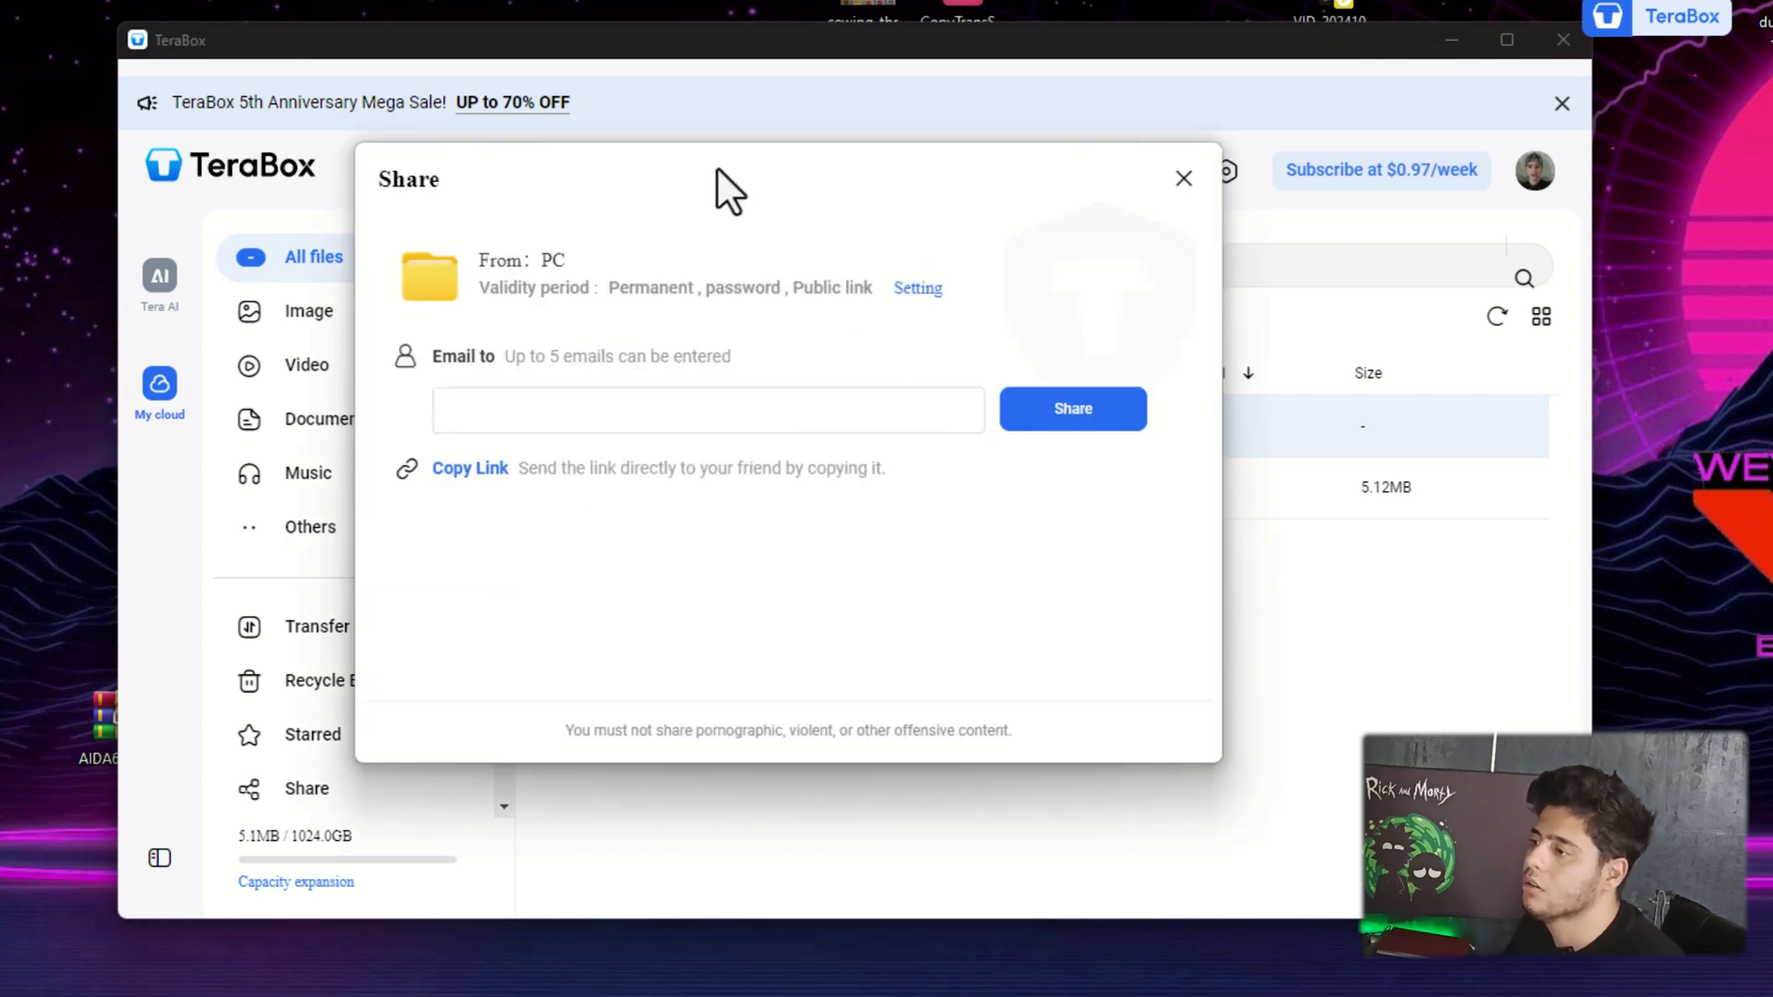
{"action": "left_click_drag", "start_coordinate": [714, 176], "coordinate": [876, 134]}
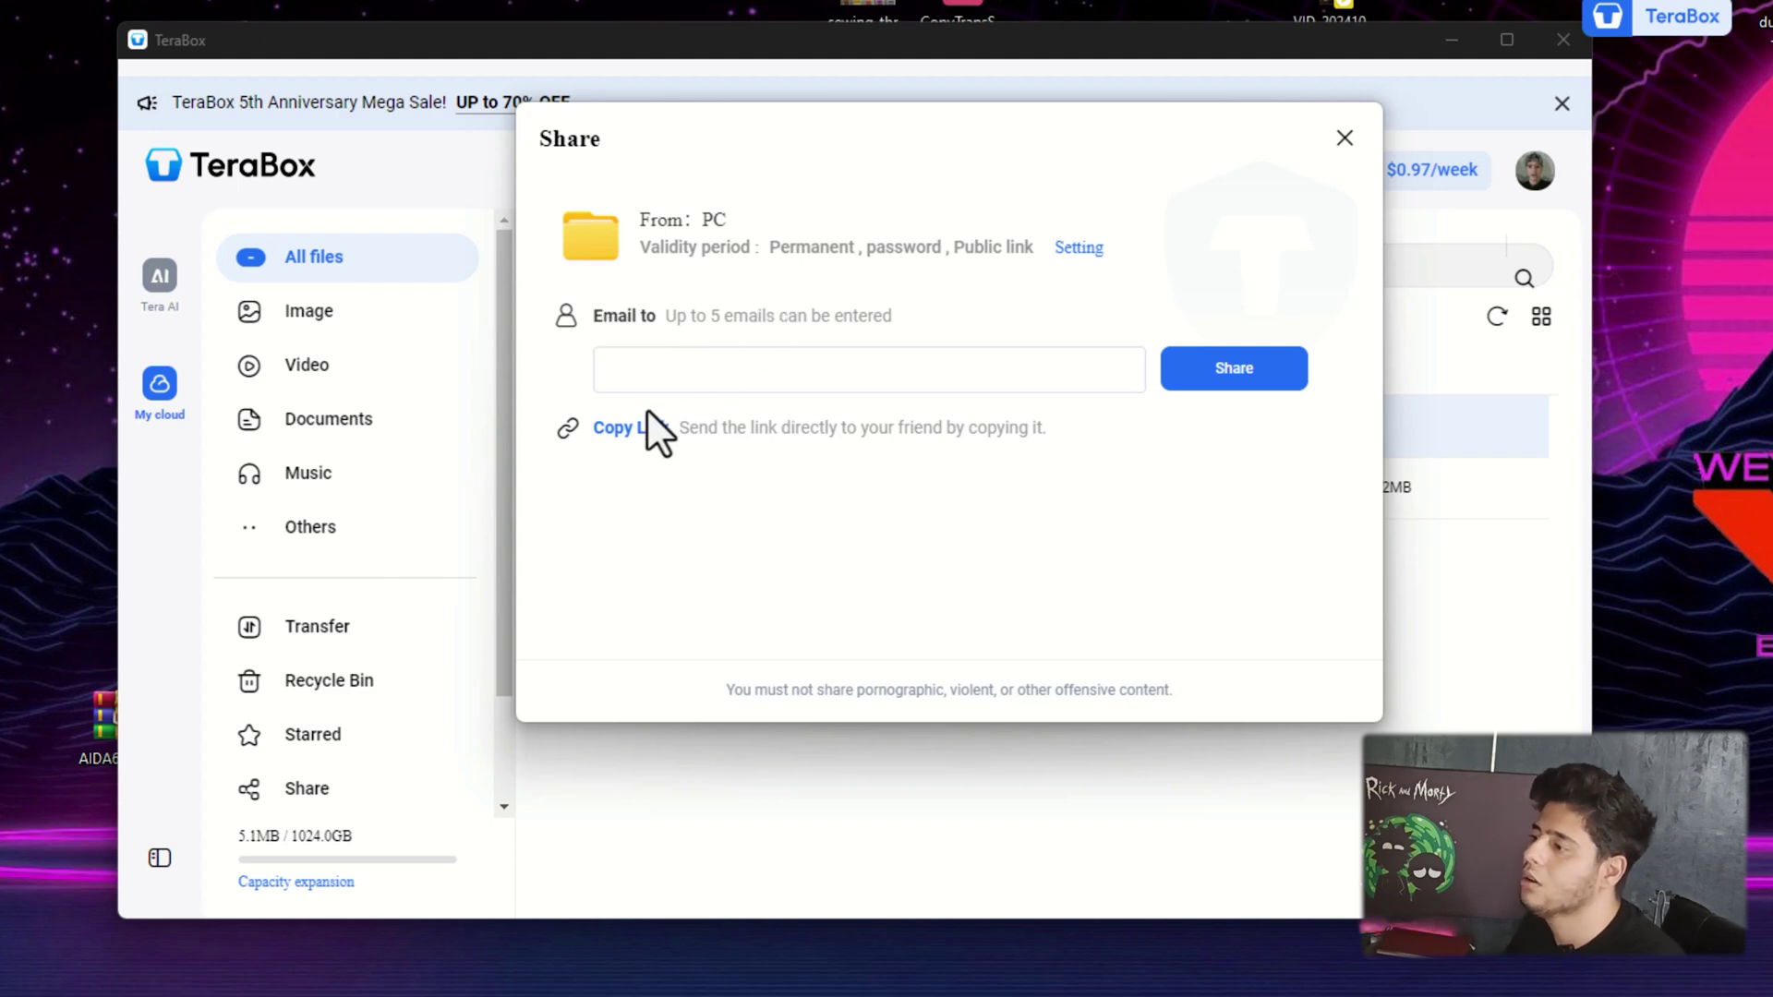
{"action": "left_click", "coordinate": [613, 432]}
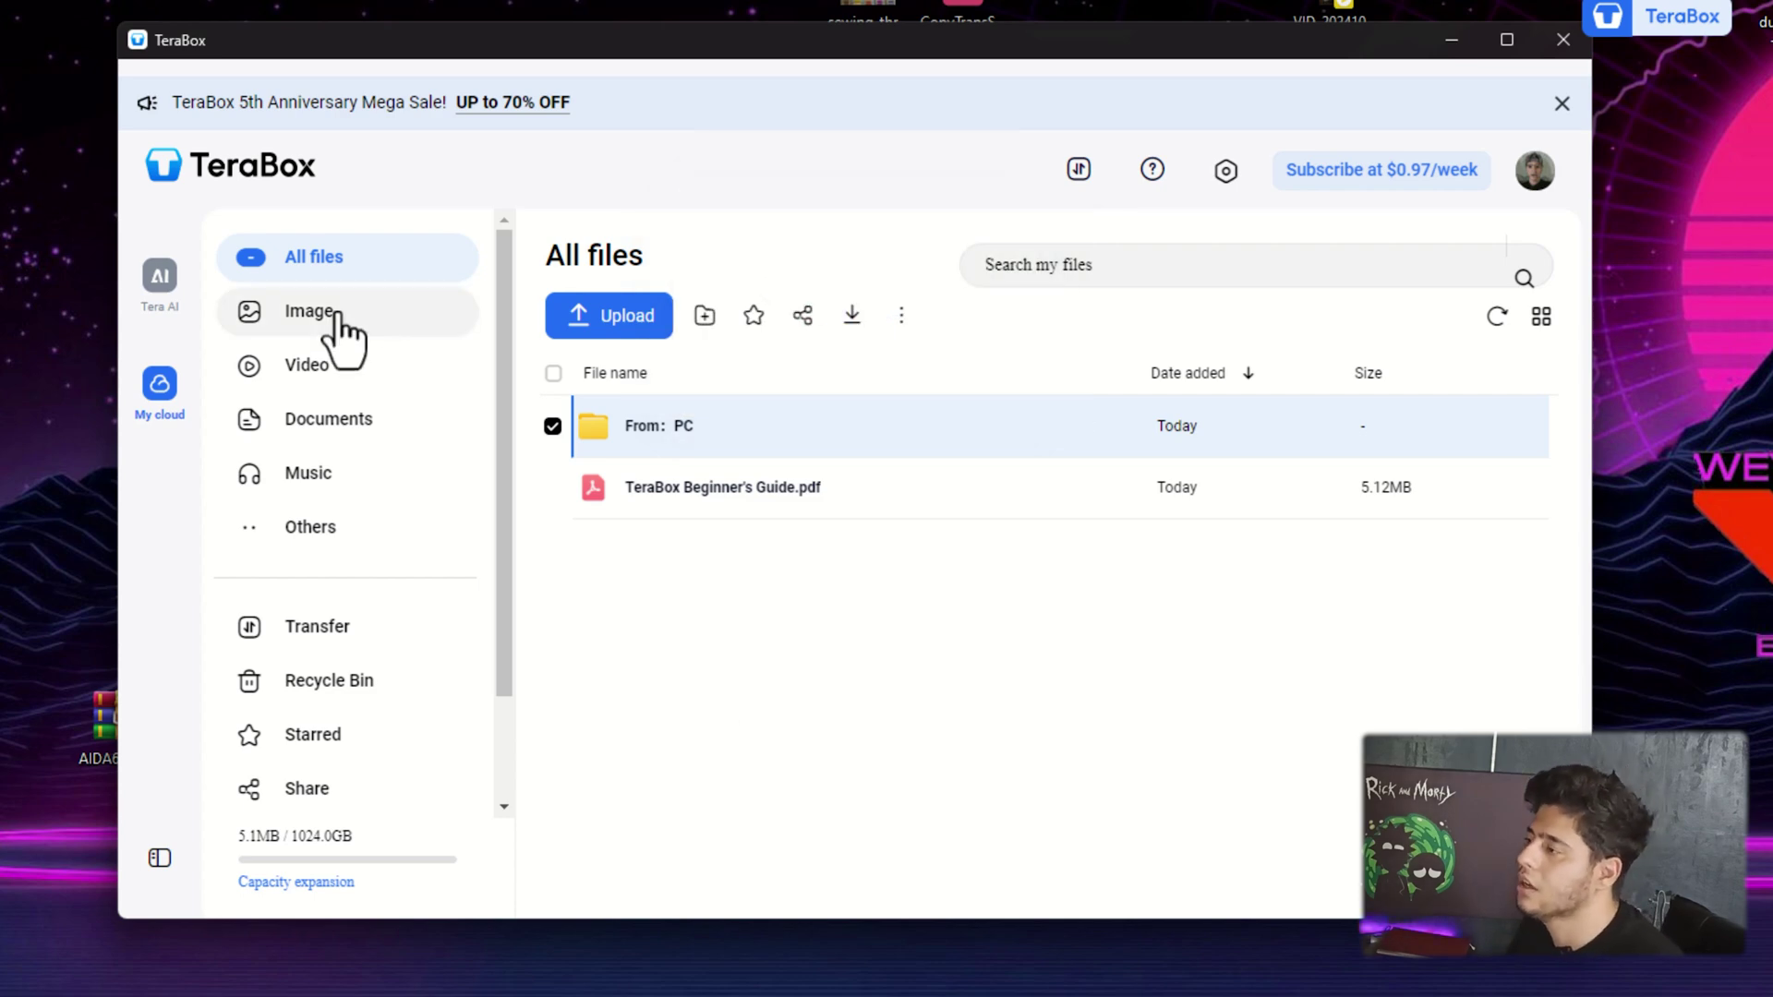
Switch to thumbnail grid view and browse the Image, Video, Documents and Others categories.
{"action": "left_click", "coordinate": [553, 425]}
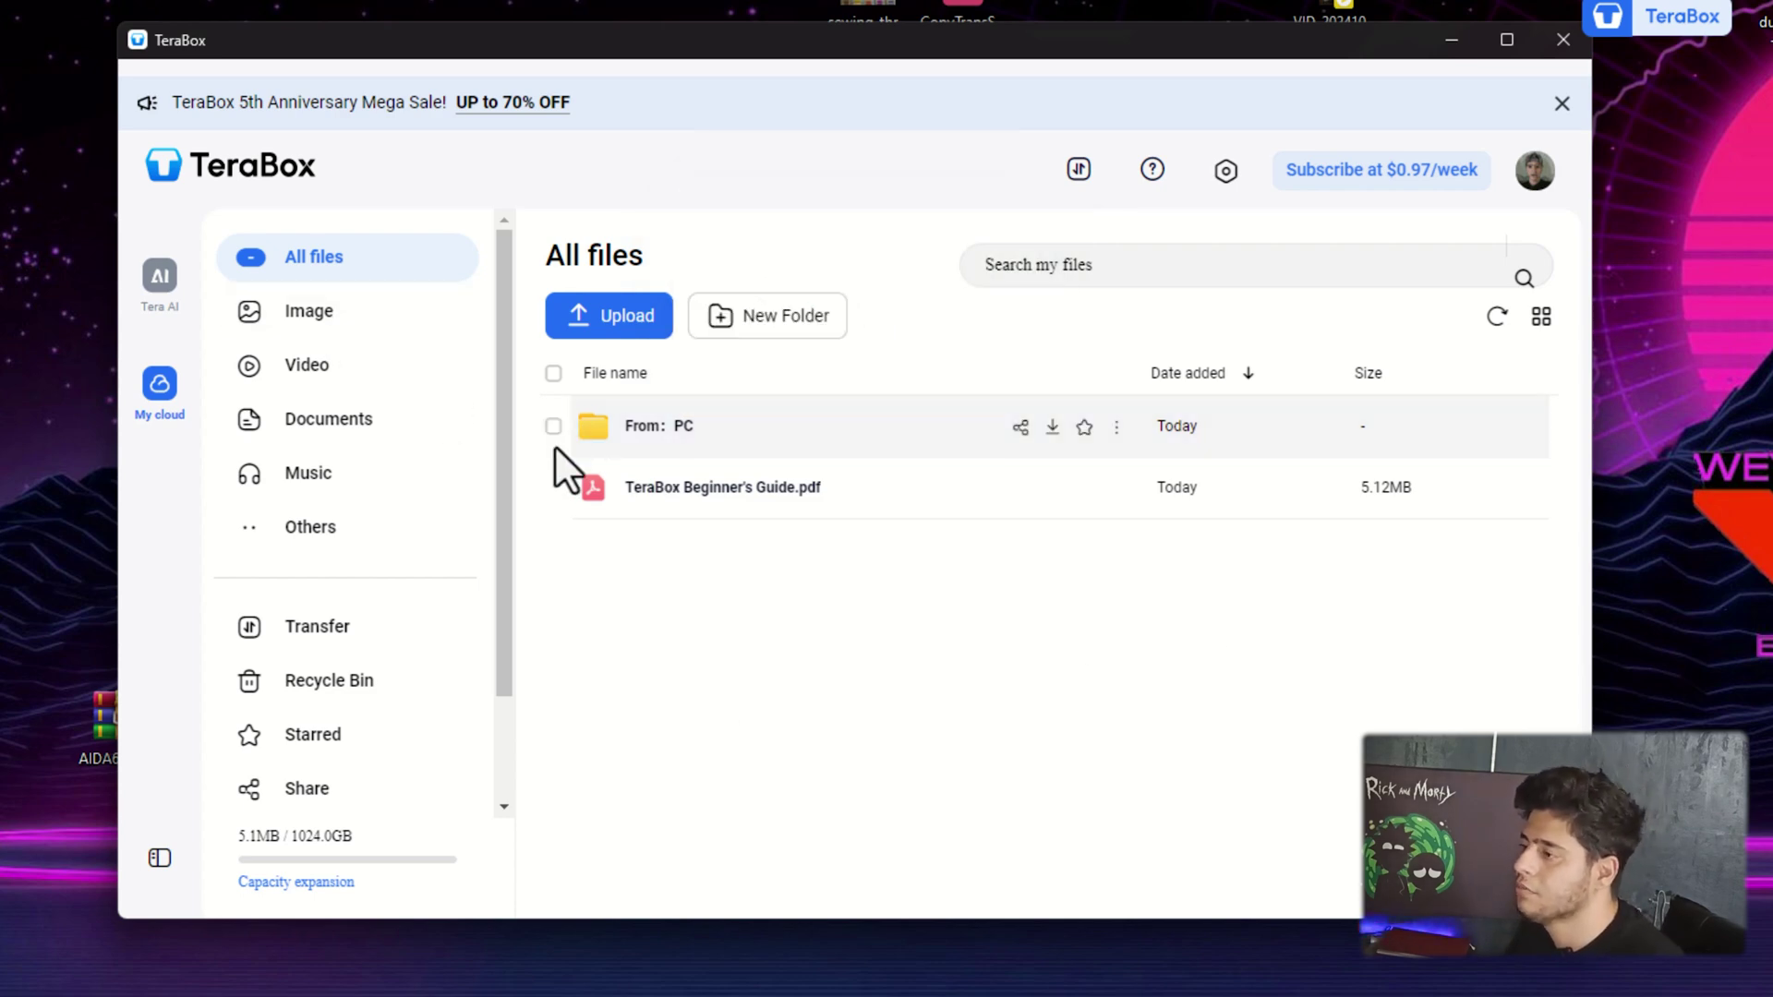
{"action": "left_click", "coordinate": [302, 318]}
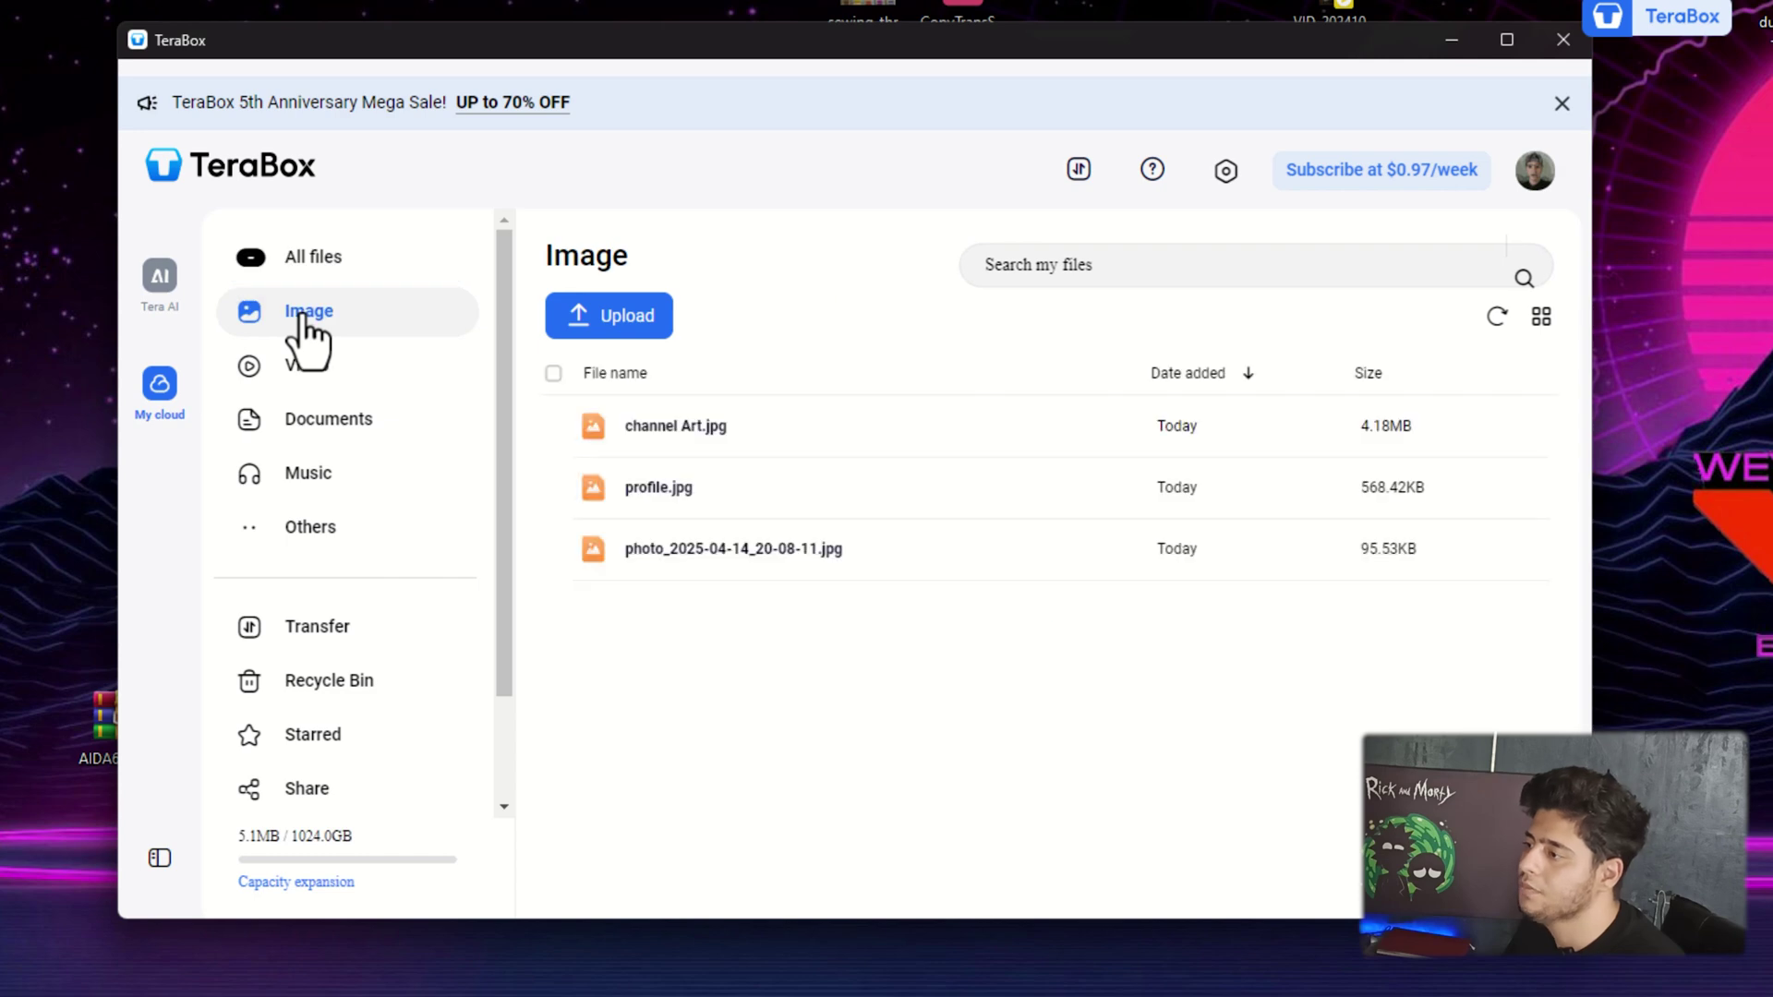
{"action": "left_click", "coordinate": [1541, 319]}
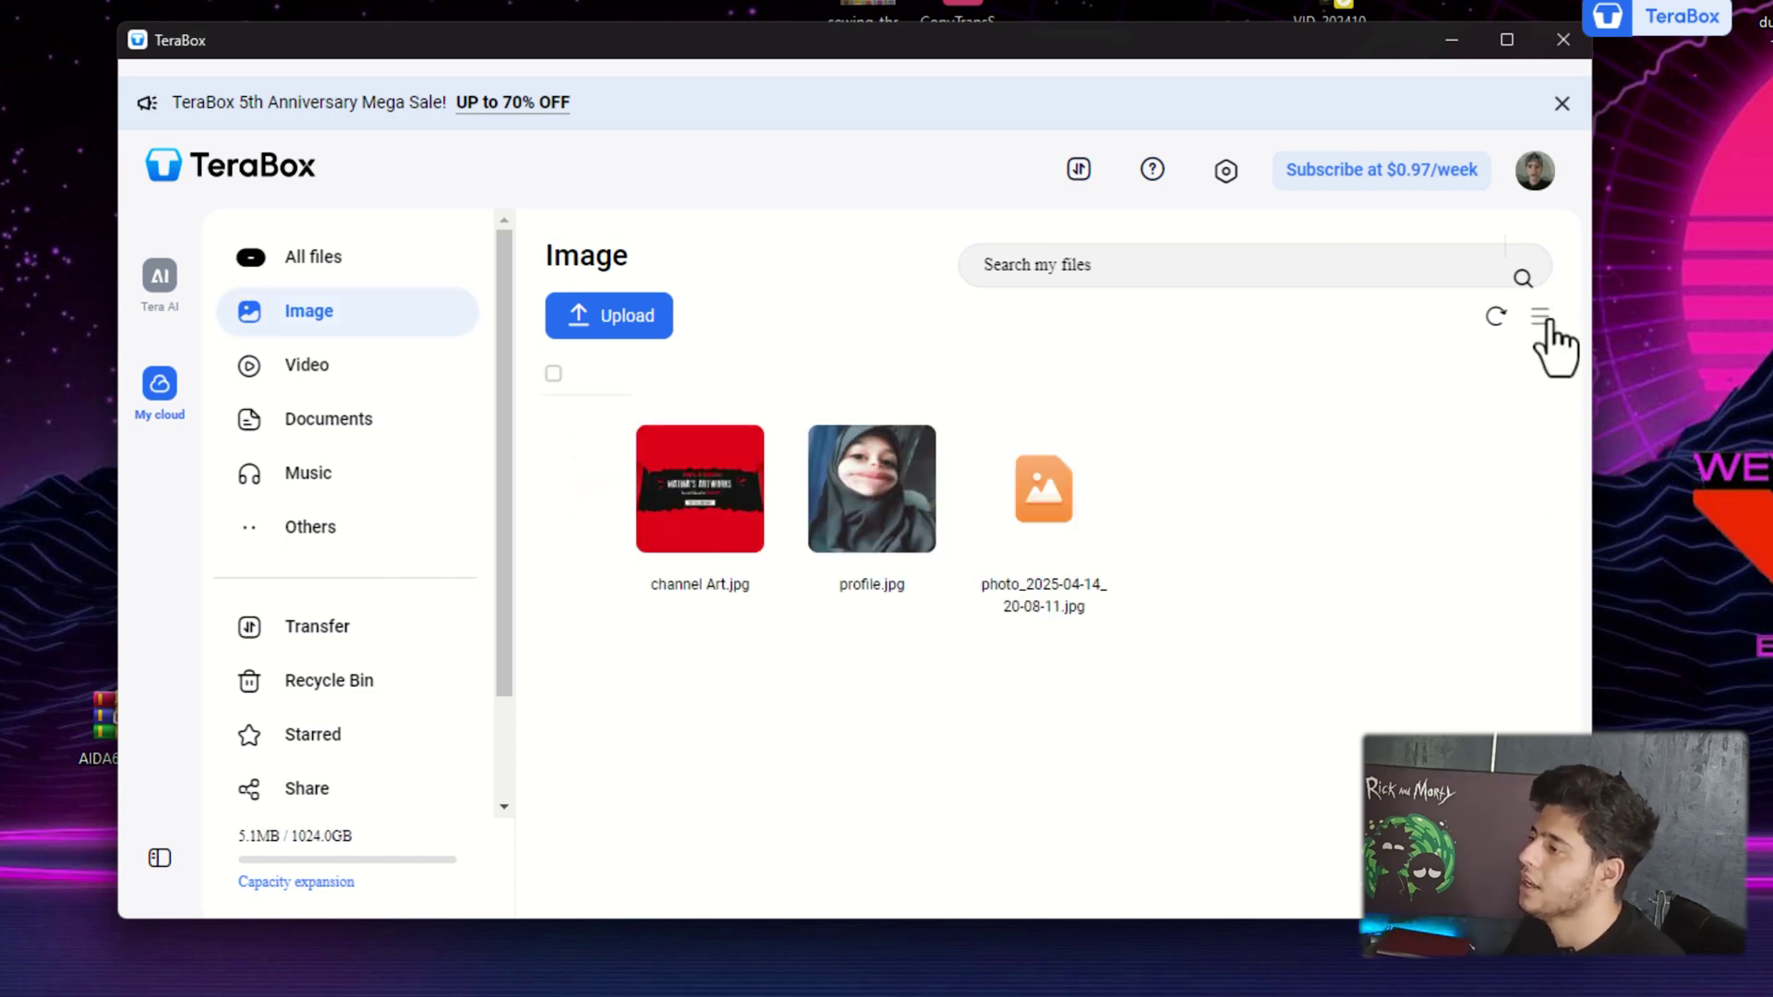
{"action": "left_click", "coordinate": [325, 379]}
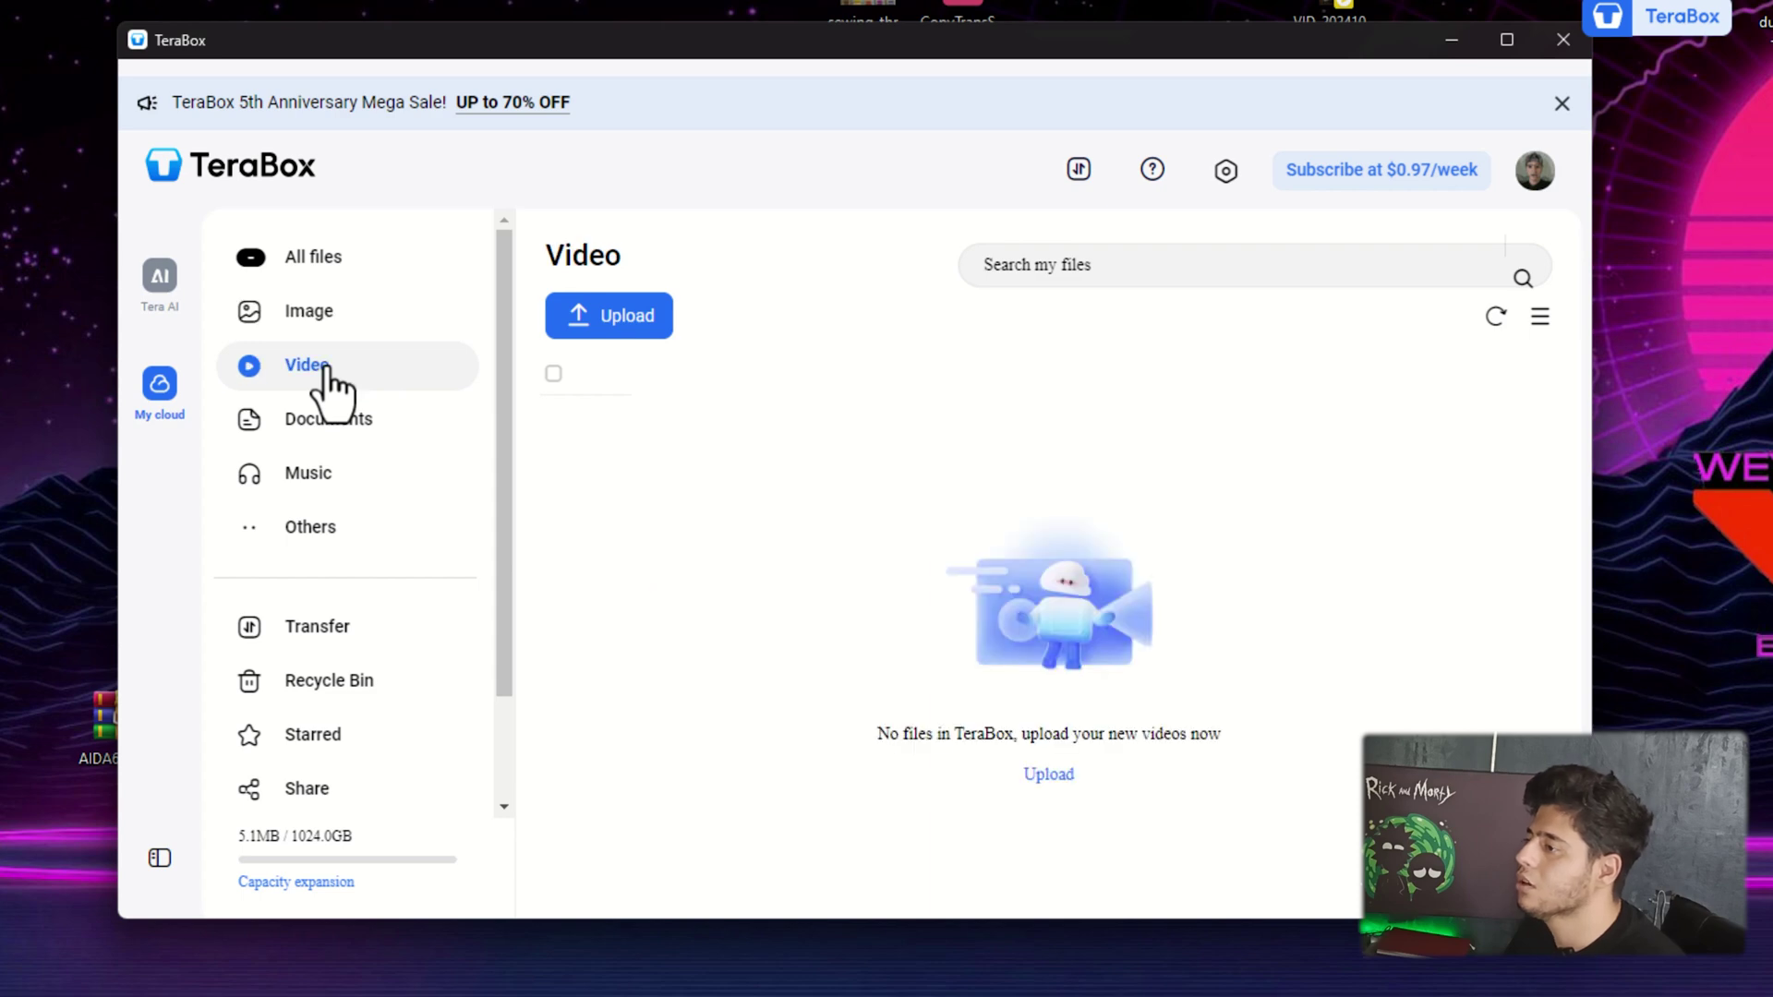
{"action": "left_click", "coordinate": [332, 418]}
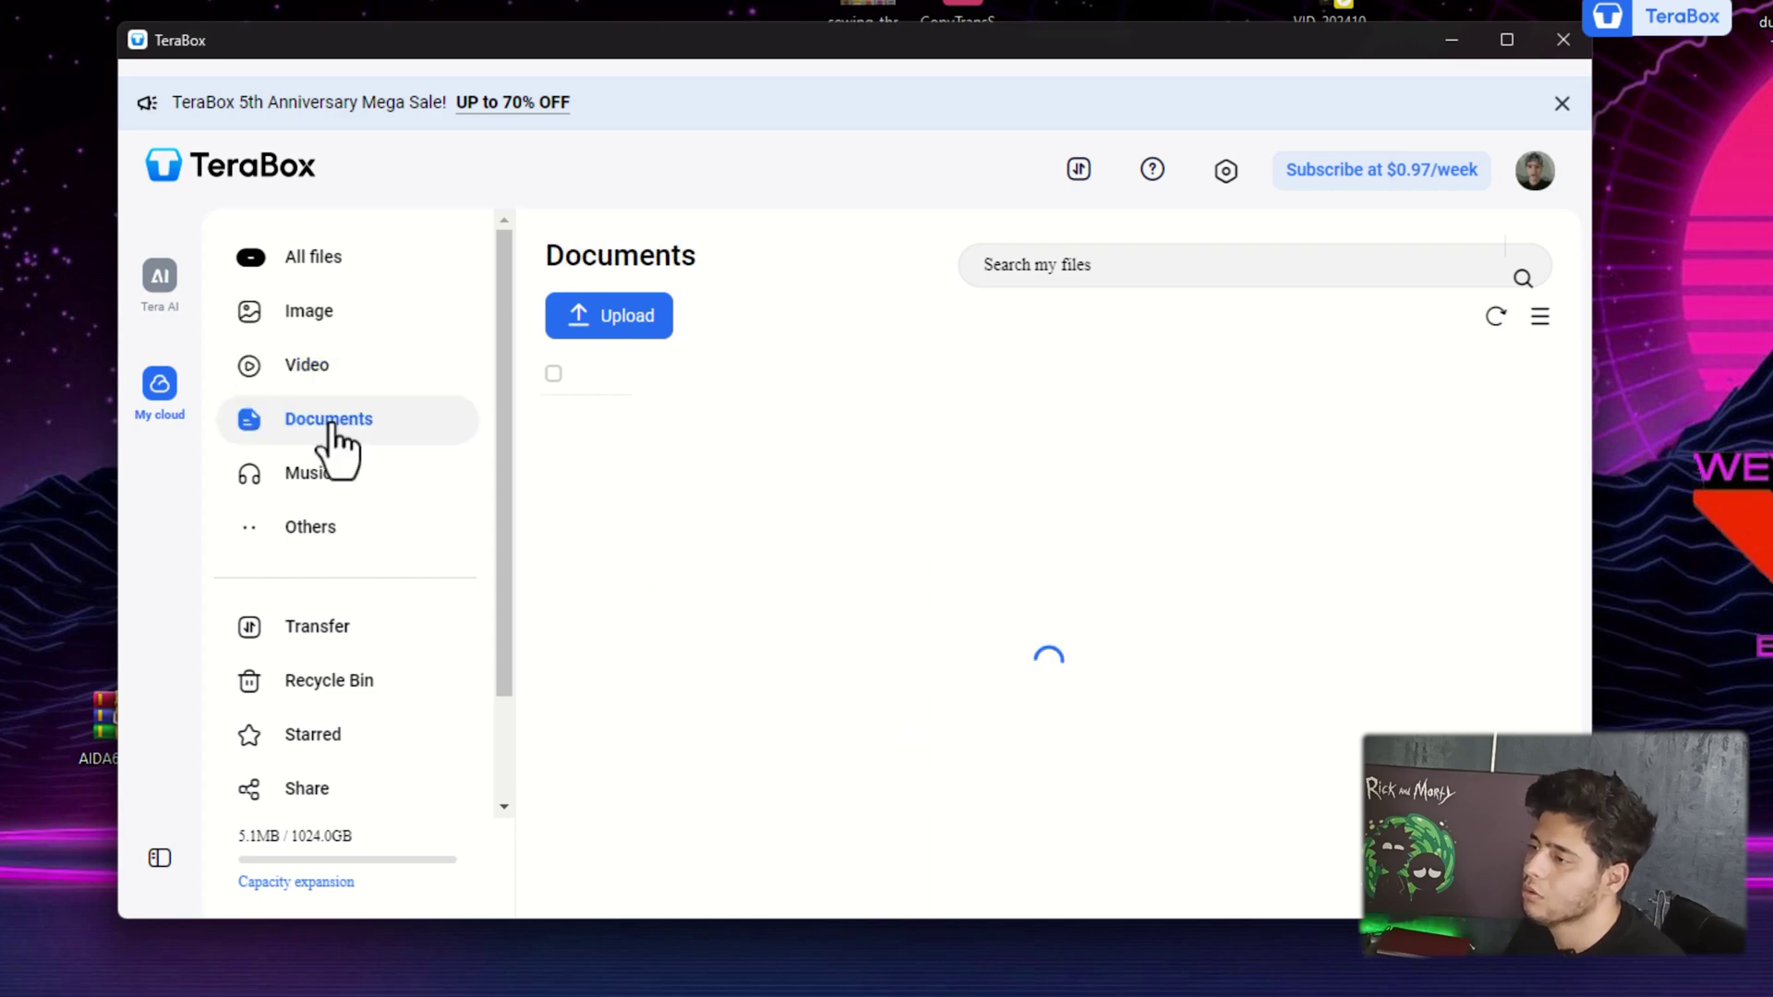
{"action": "left_click", "coordinate": [330, 543]}
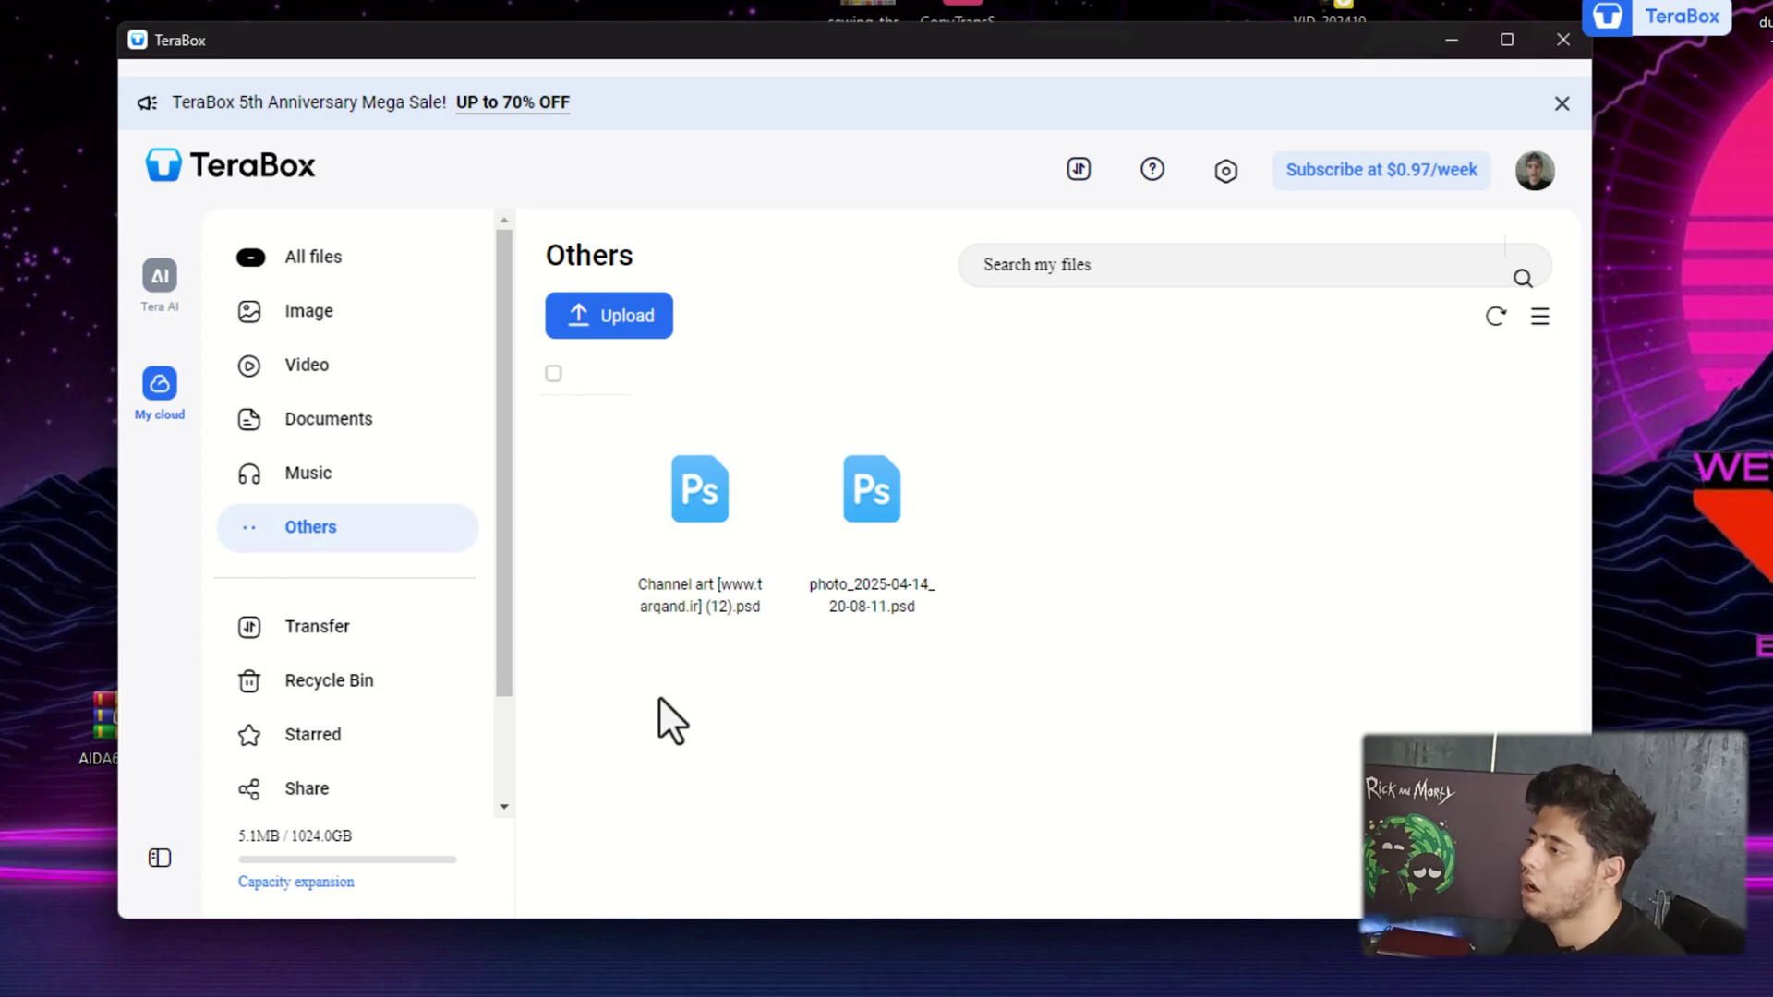
{"action": "left_click_drag", "start_coordinate": [875, 713], "coordinate": [1078, 722]}
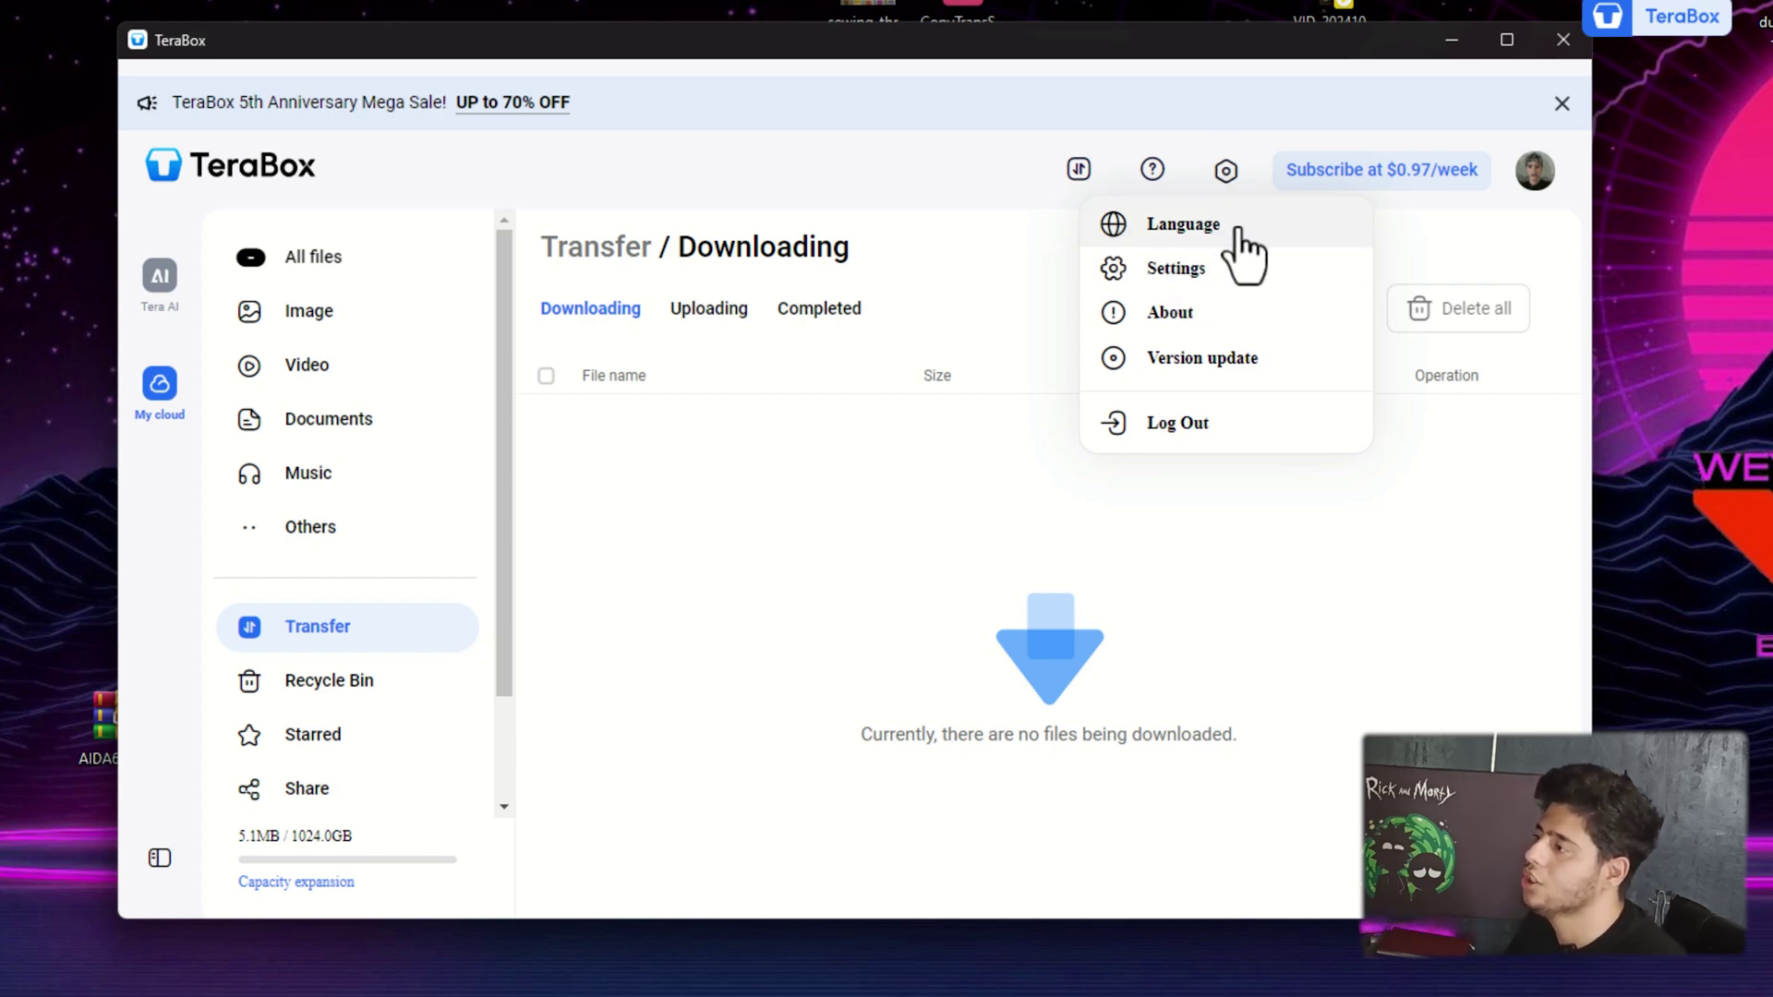
Make E:\TeraBoxDownload the default download path in TeraBox's Transfer settings.
{"action": "left_click", "coordinate": [1208, 269]}
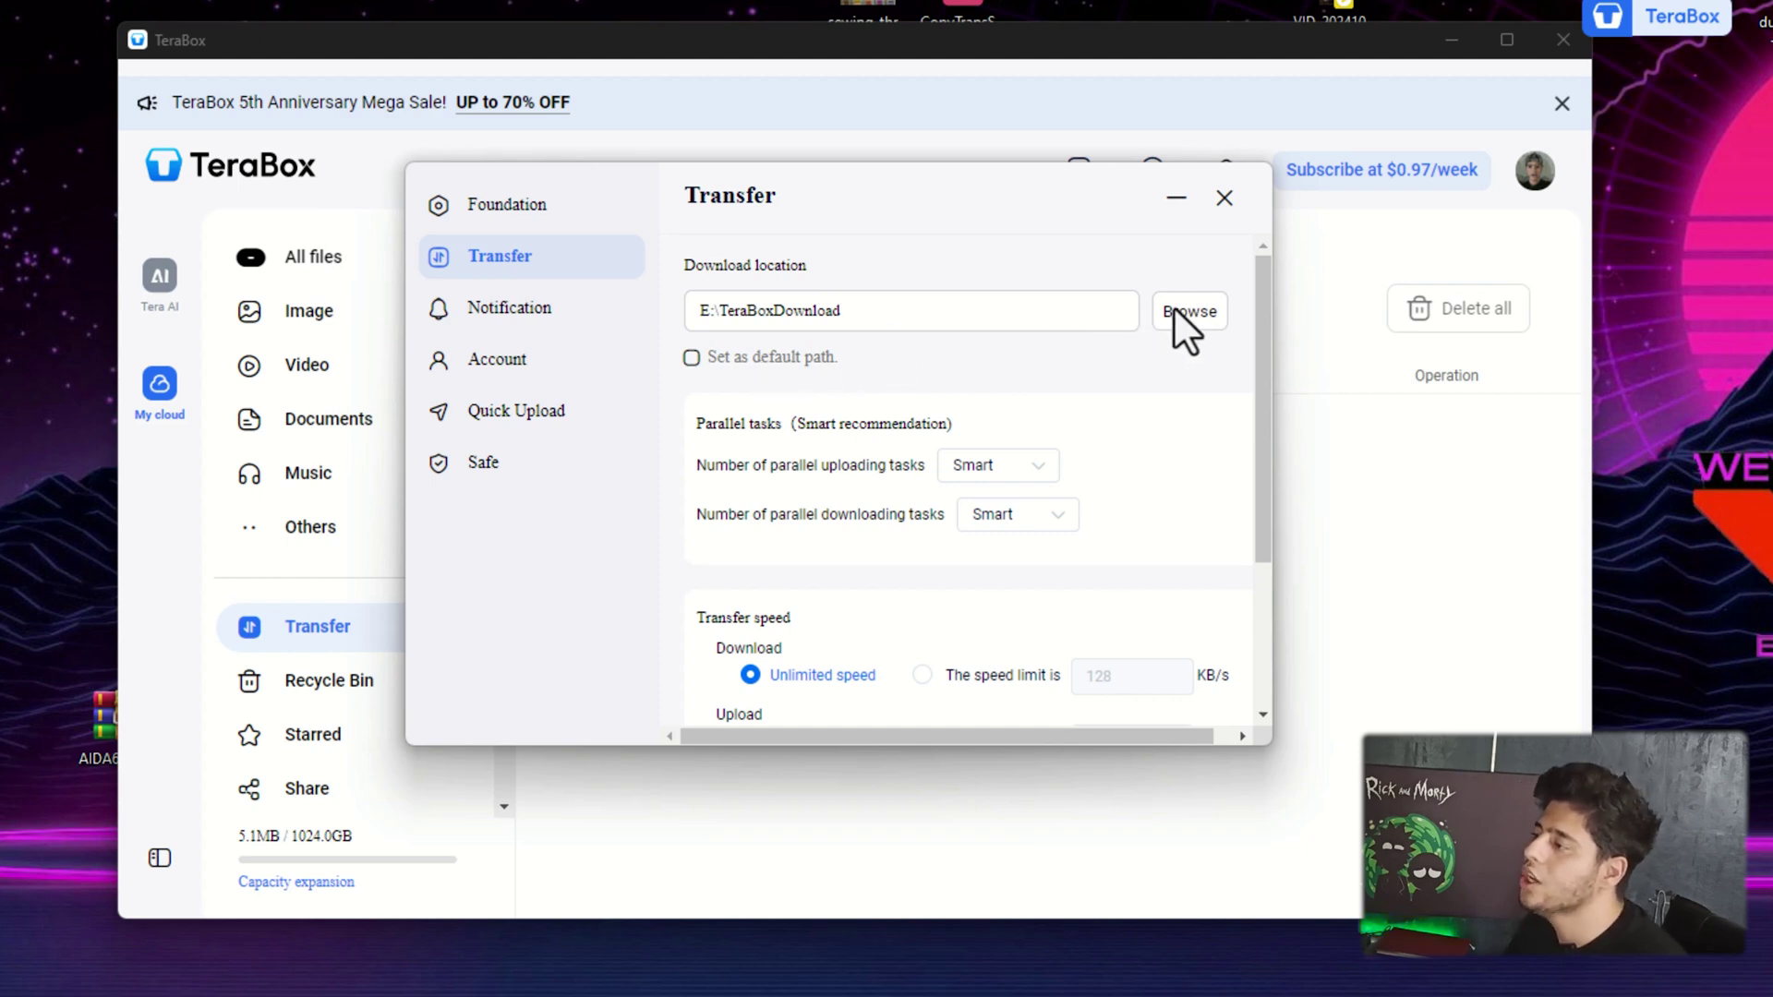
{"action": "left_click", "coordinate": [694, 358]}
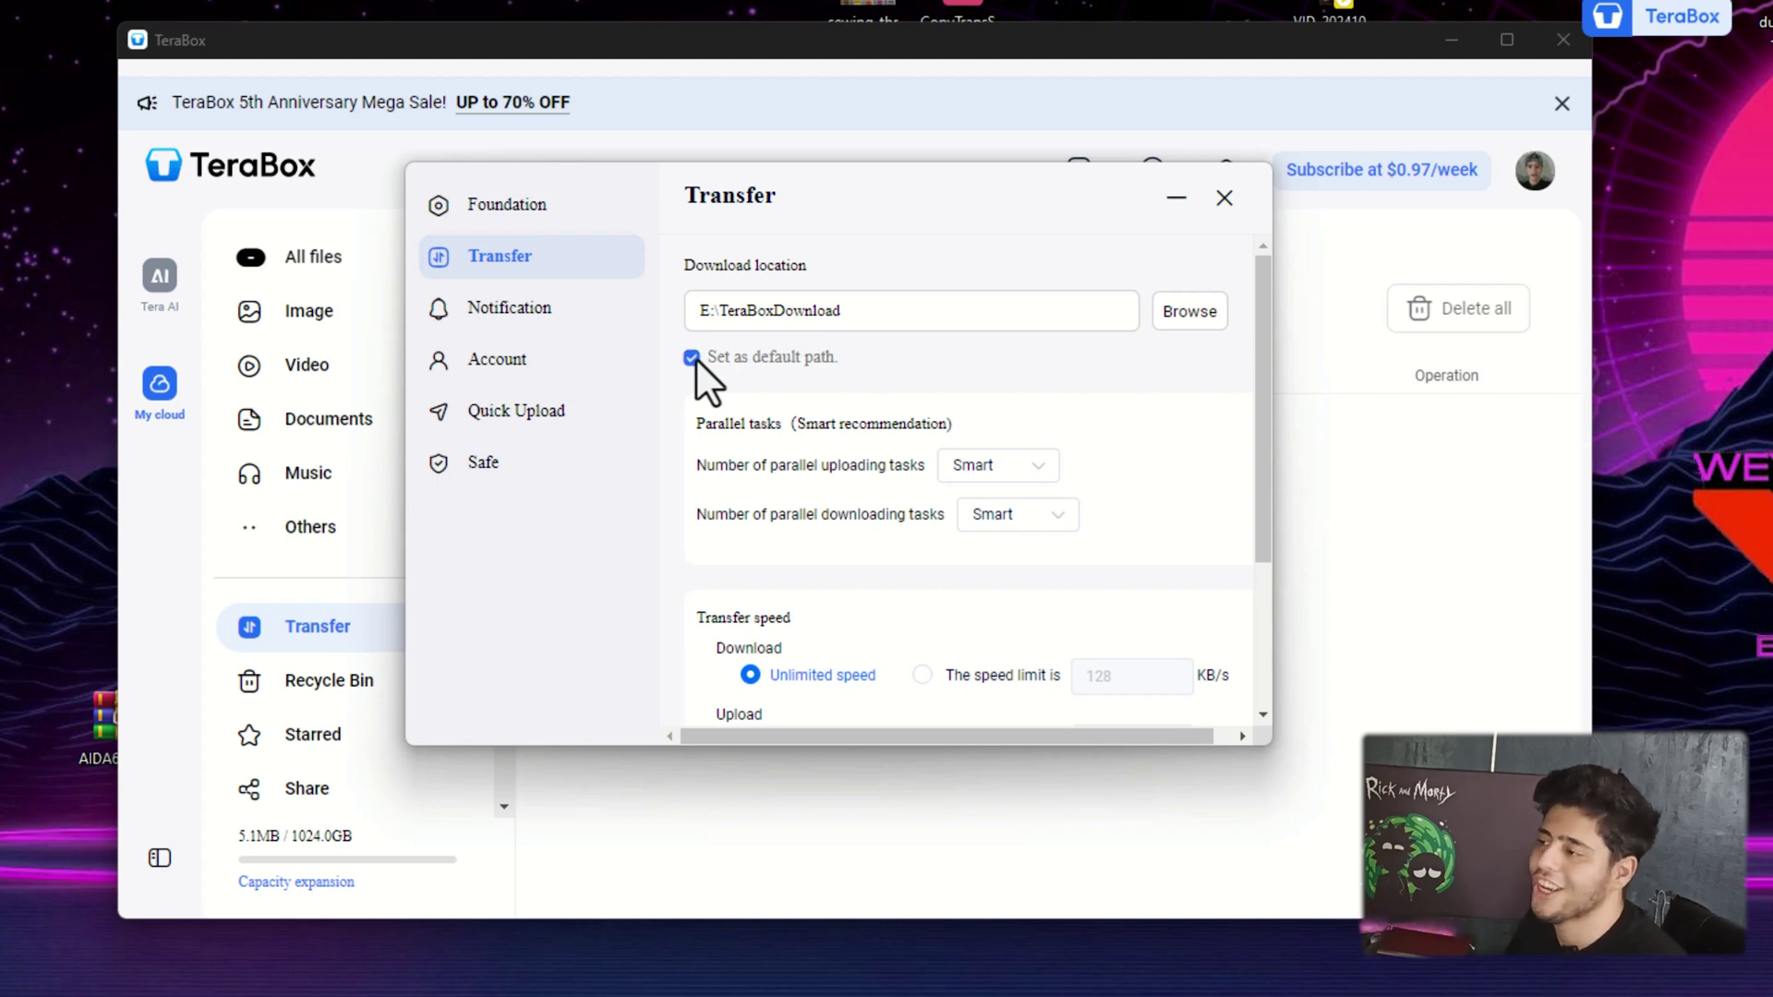
{"action": "scroll", "coordinate": [902, 397], "scroll_direction": "down", "scroll_amount": 3}
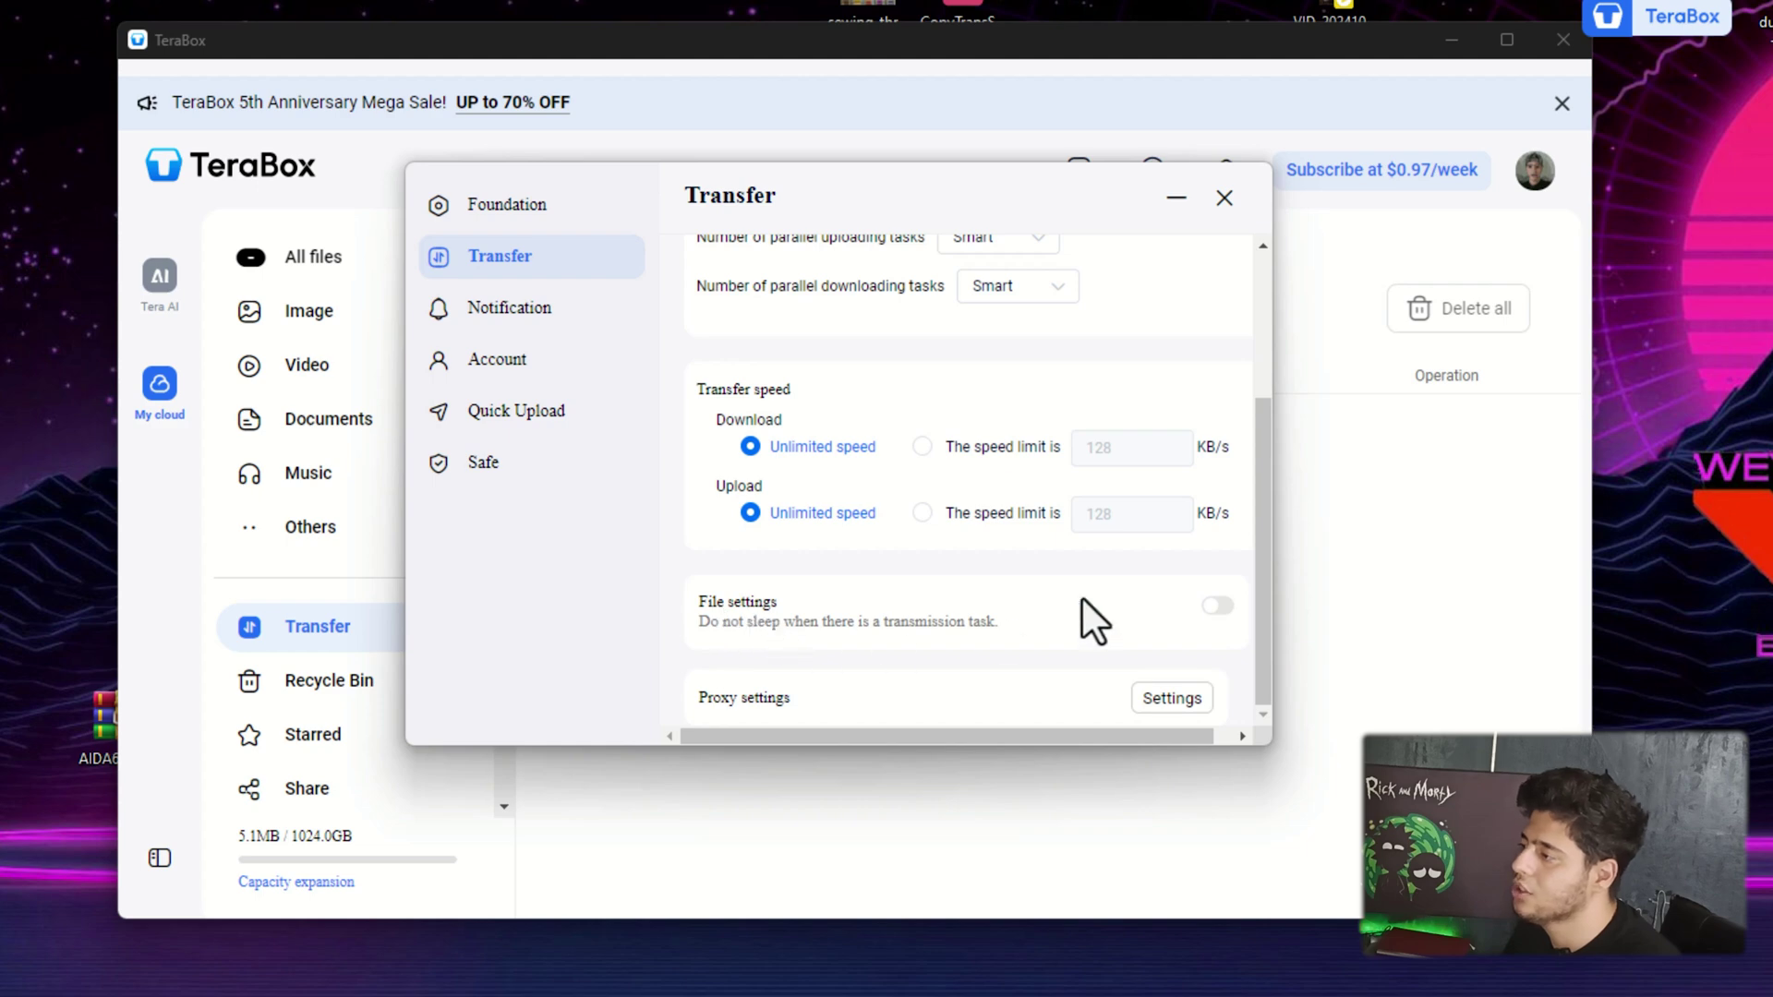
Turn on 'Do not sleep when there is a transmission task'.
{"action": "left_click", "coordinate": [1217, 607]}
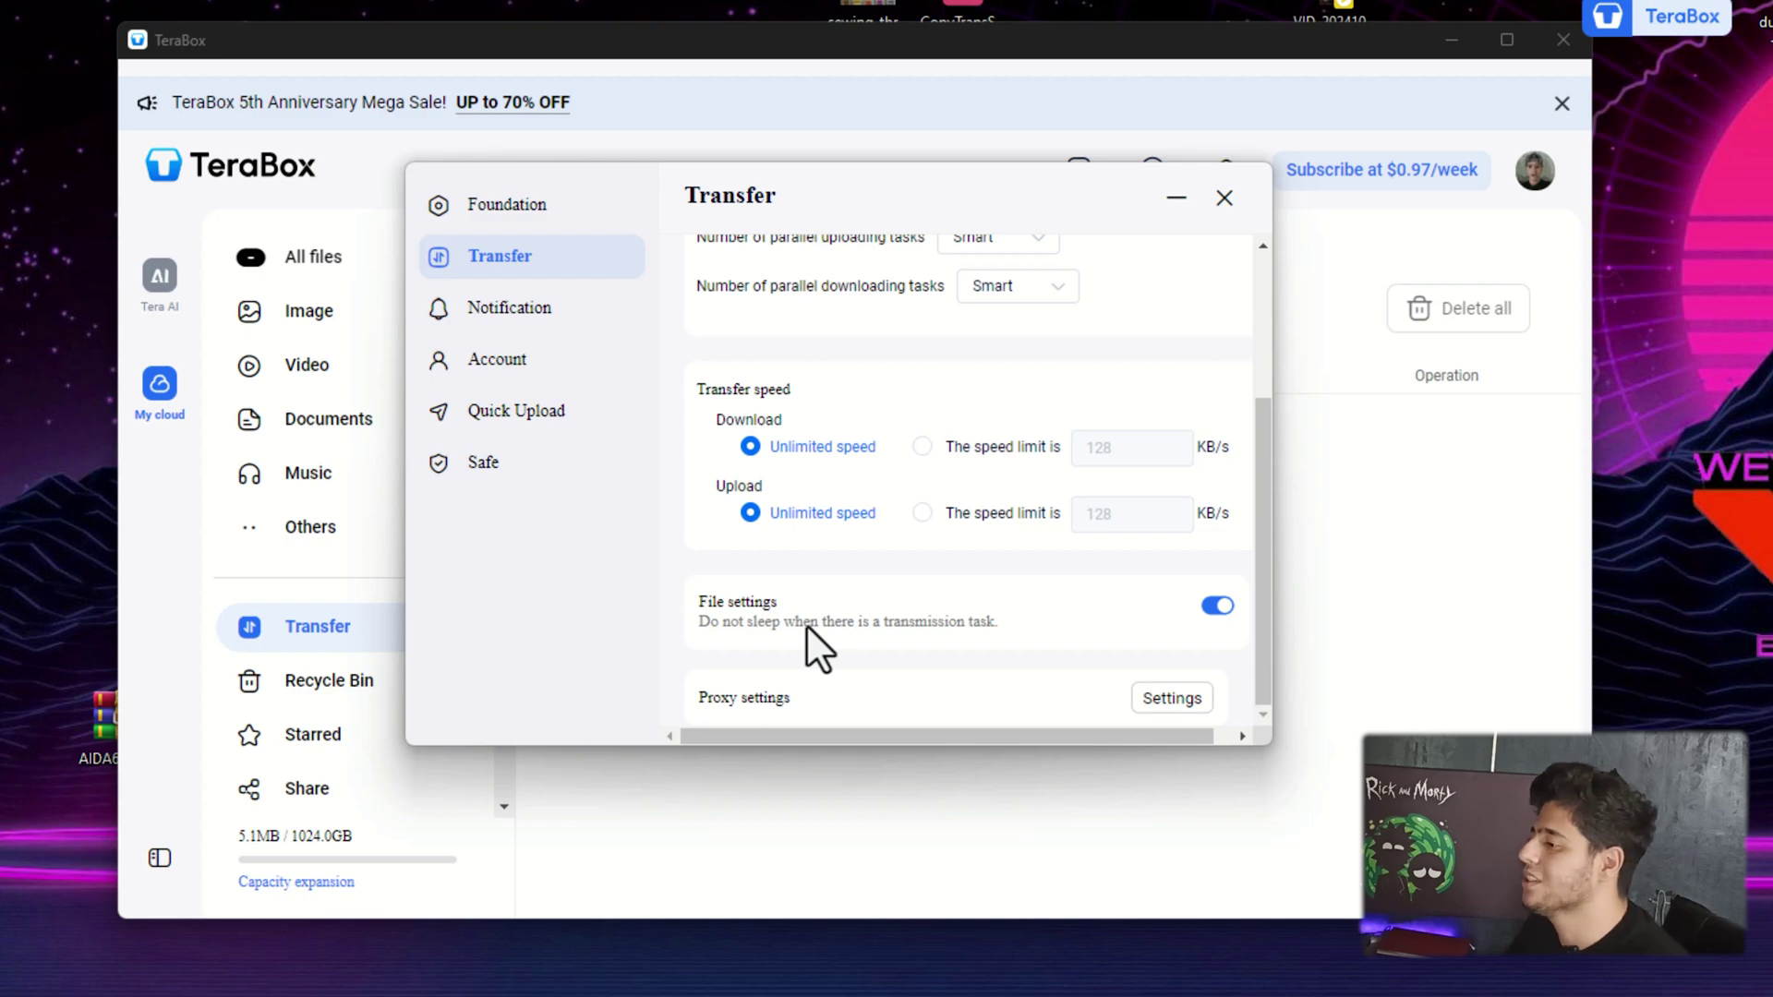
{"action": "scroll", "coordinate": [833, 700], "scroll_direction": "up", "scroll_amount": 1}
{"action": "scroll", "coordinate": [1017, 601], "scroll_direction": "up", "scroll_amount": 2}
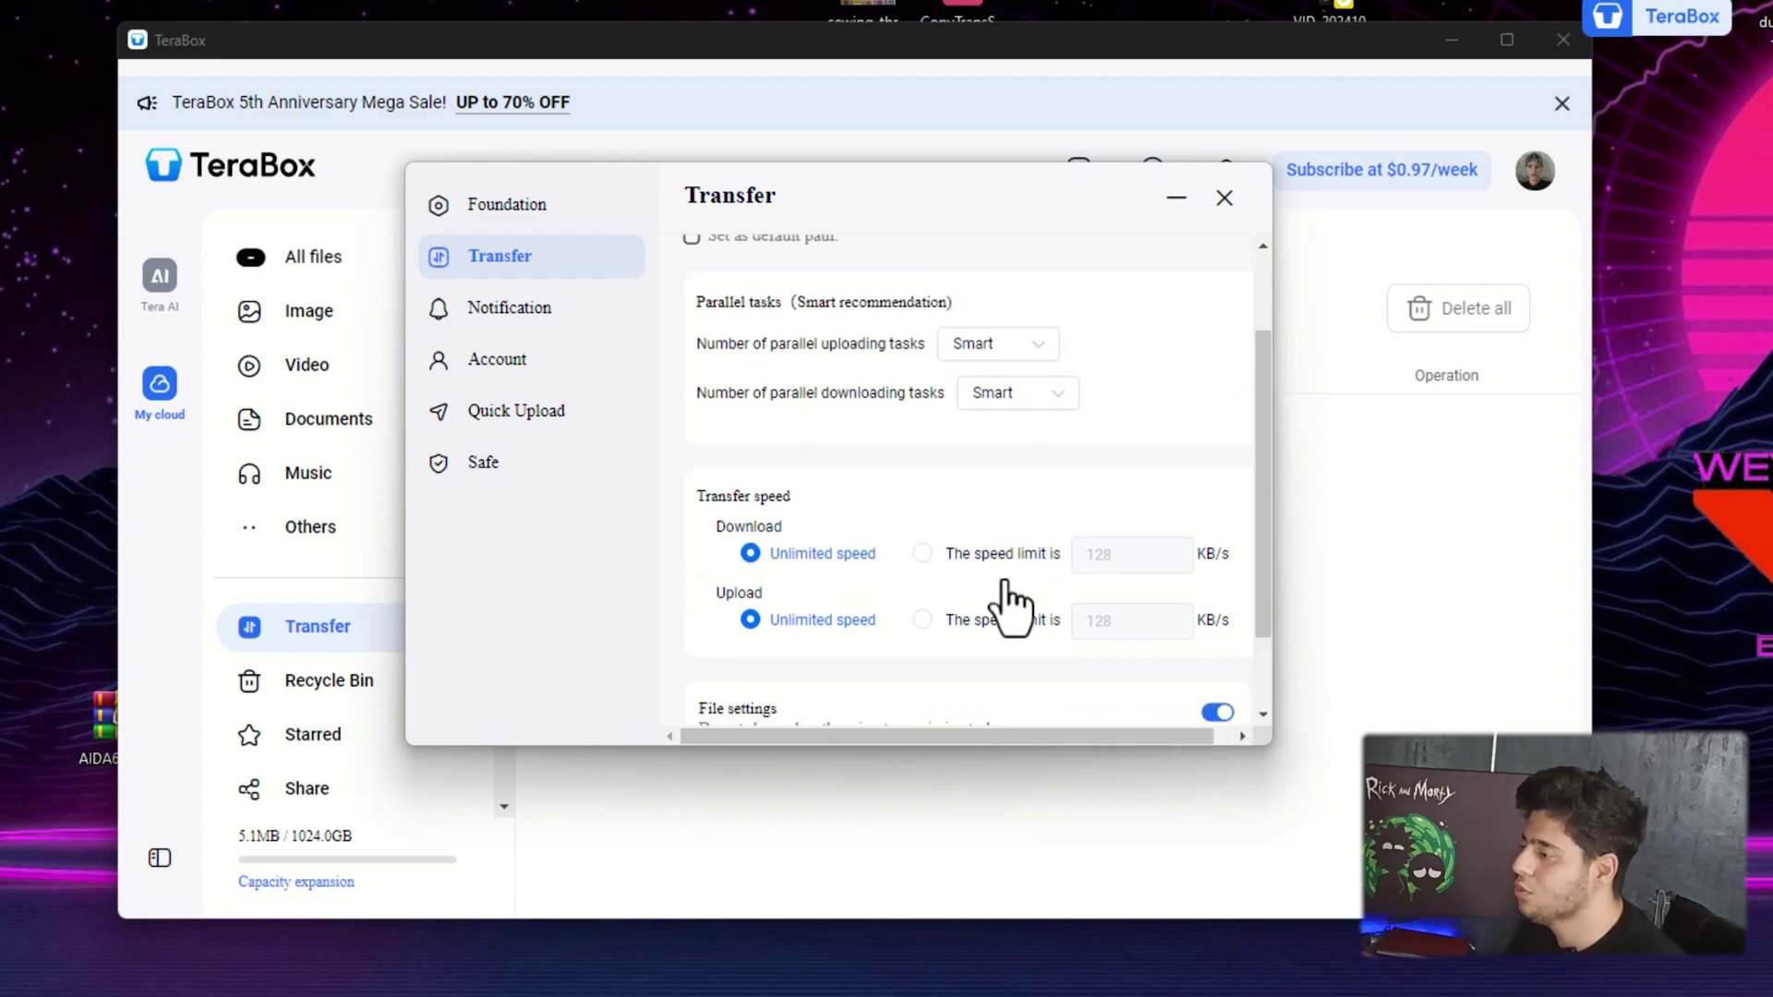
{"action": "scroll", "coordinate": [1016, 601], "scroll_direction": "down", "scroll_amount": 4}
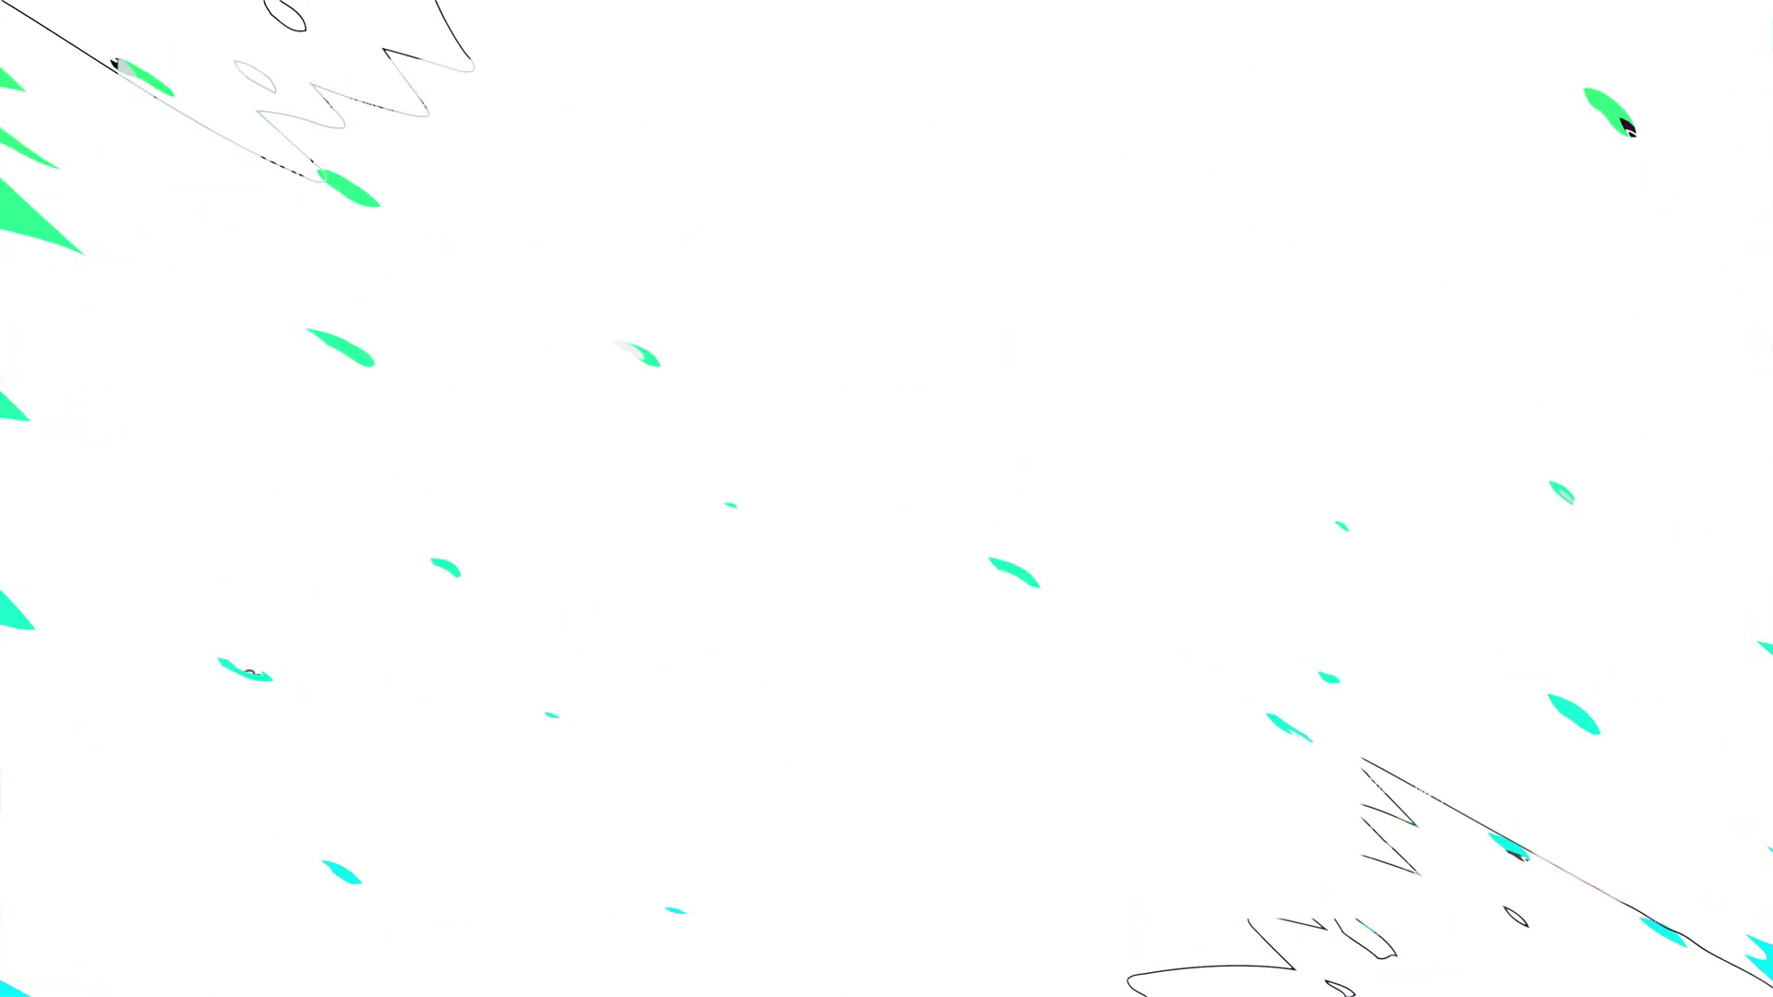
{"action": "left_click", "coordinate": [516, 411]}
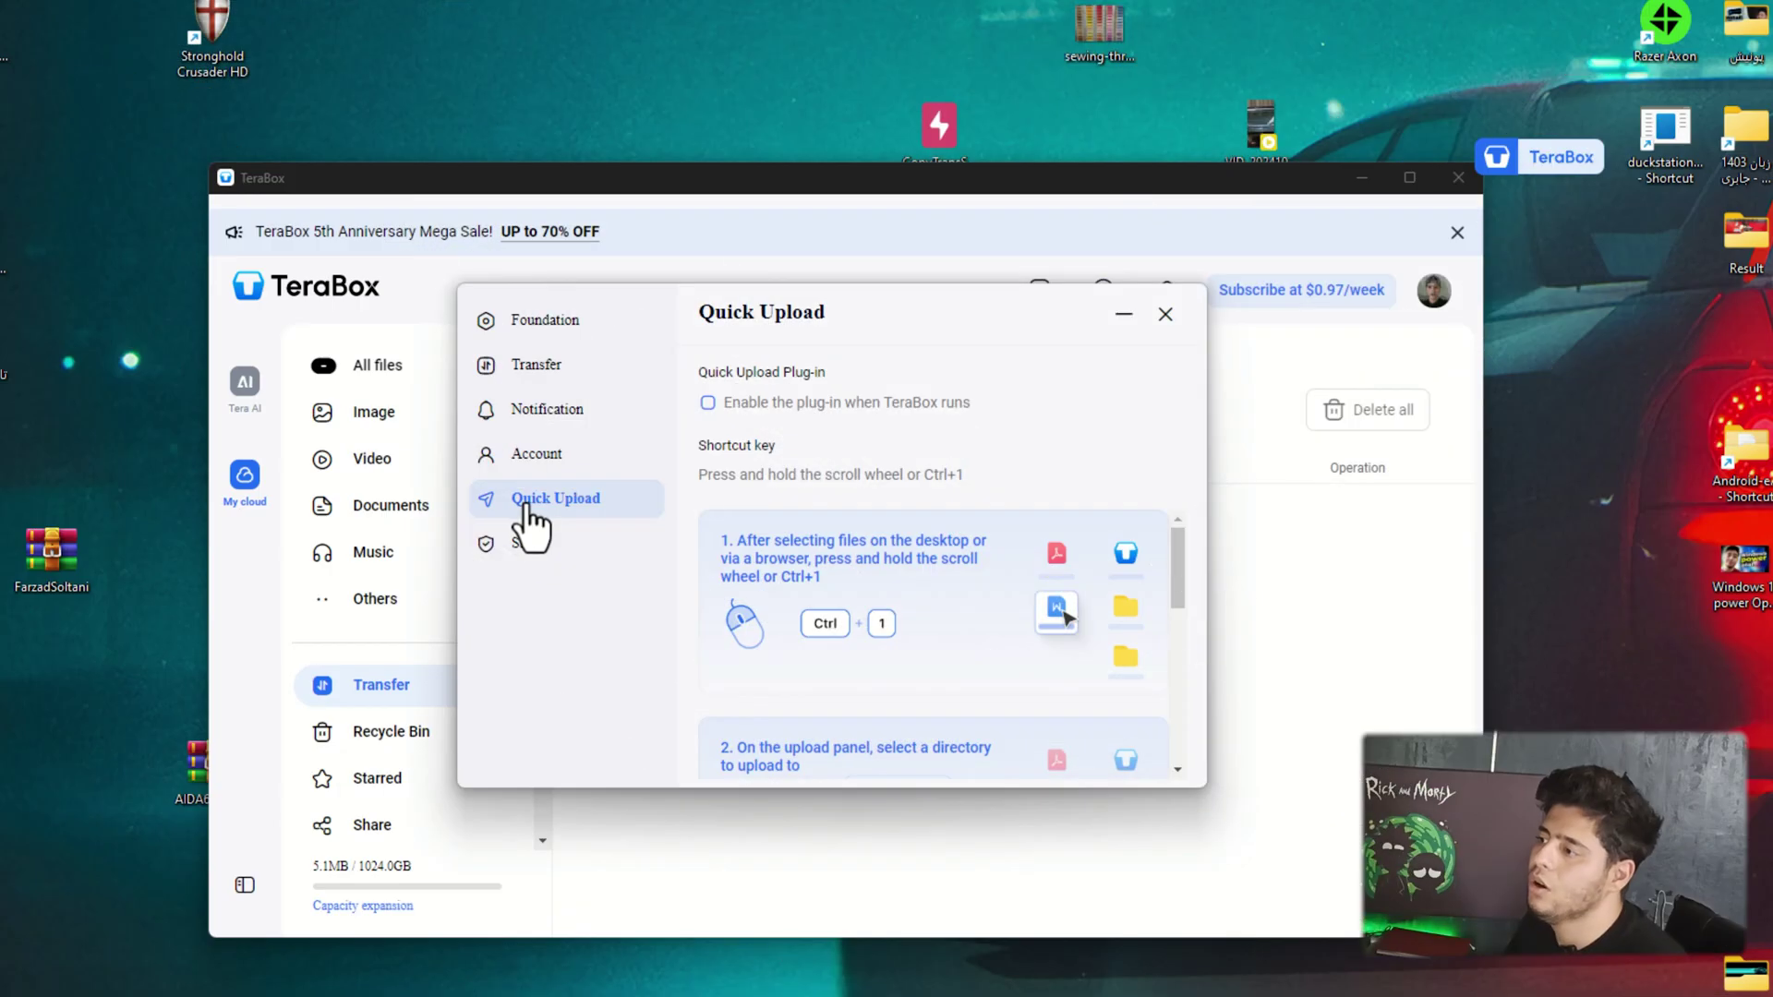
Tick 'Enable the plug-in when TeraBox runs' on the Quick Upload settings page.
{"action": "left_click", "coordinate": [722, 404]}
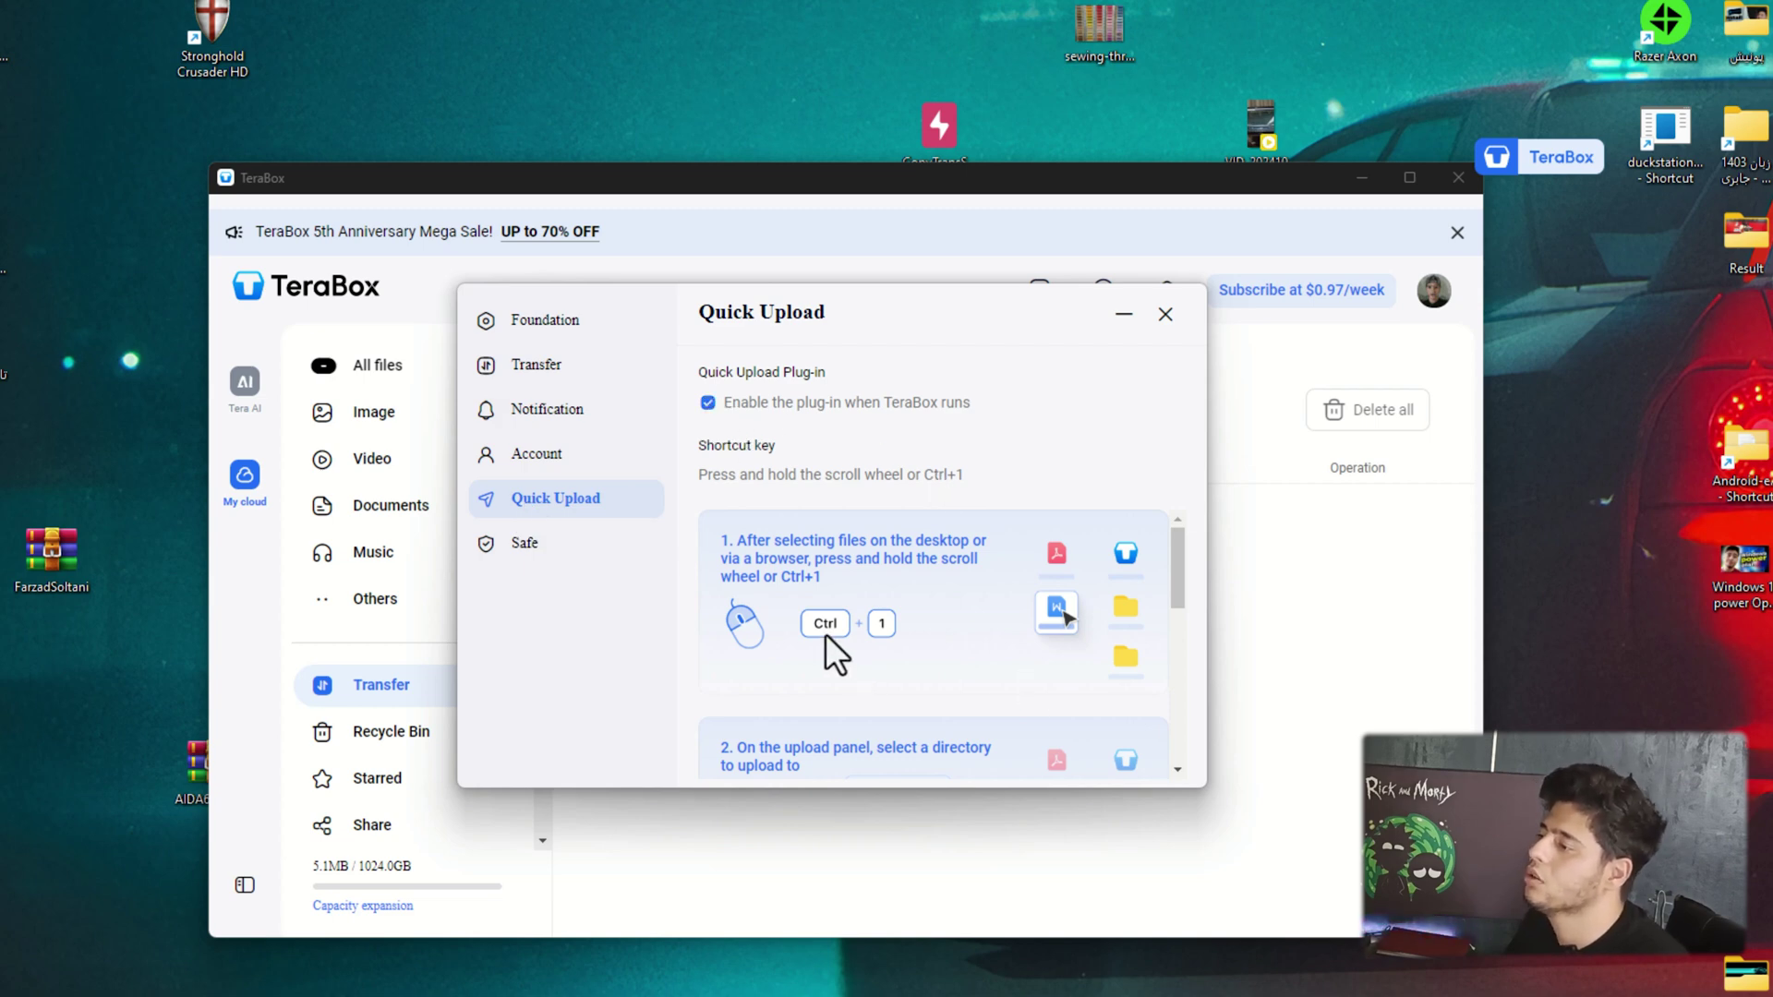
{"action": "left_click_drag", "start_coordinate": [1182, 546], "coordinate": [1175, 593]}
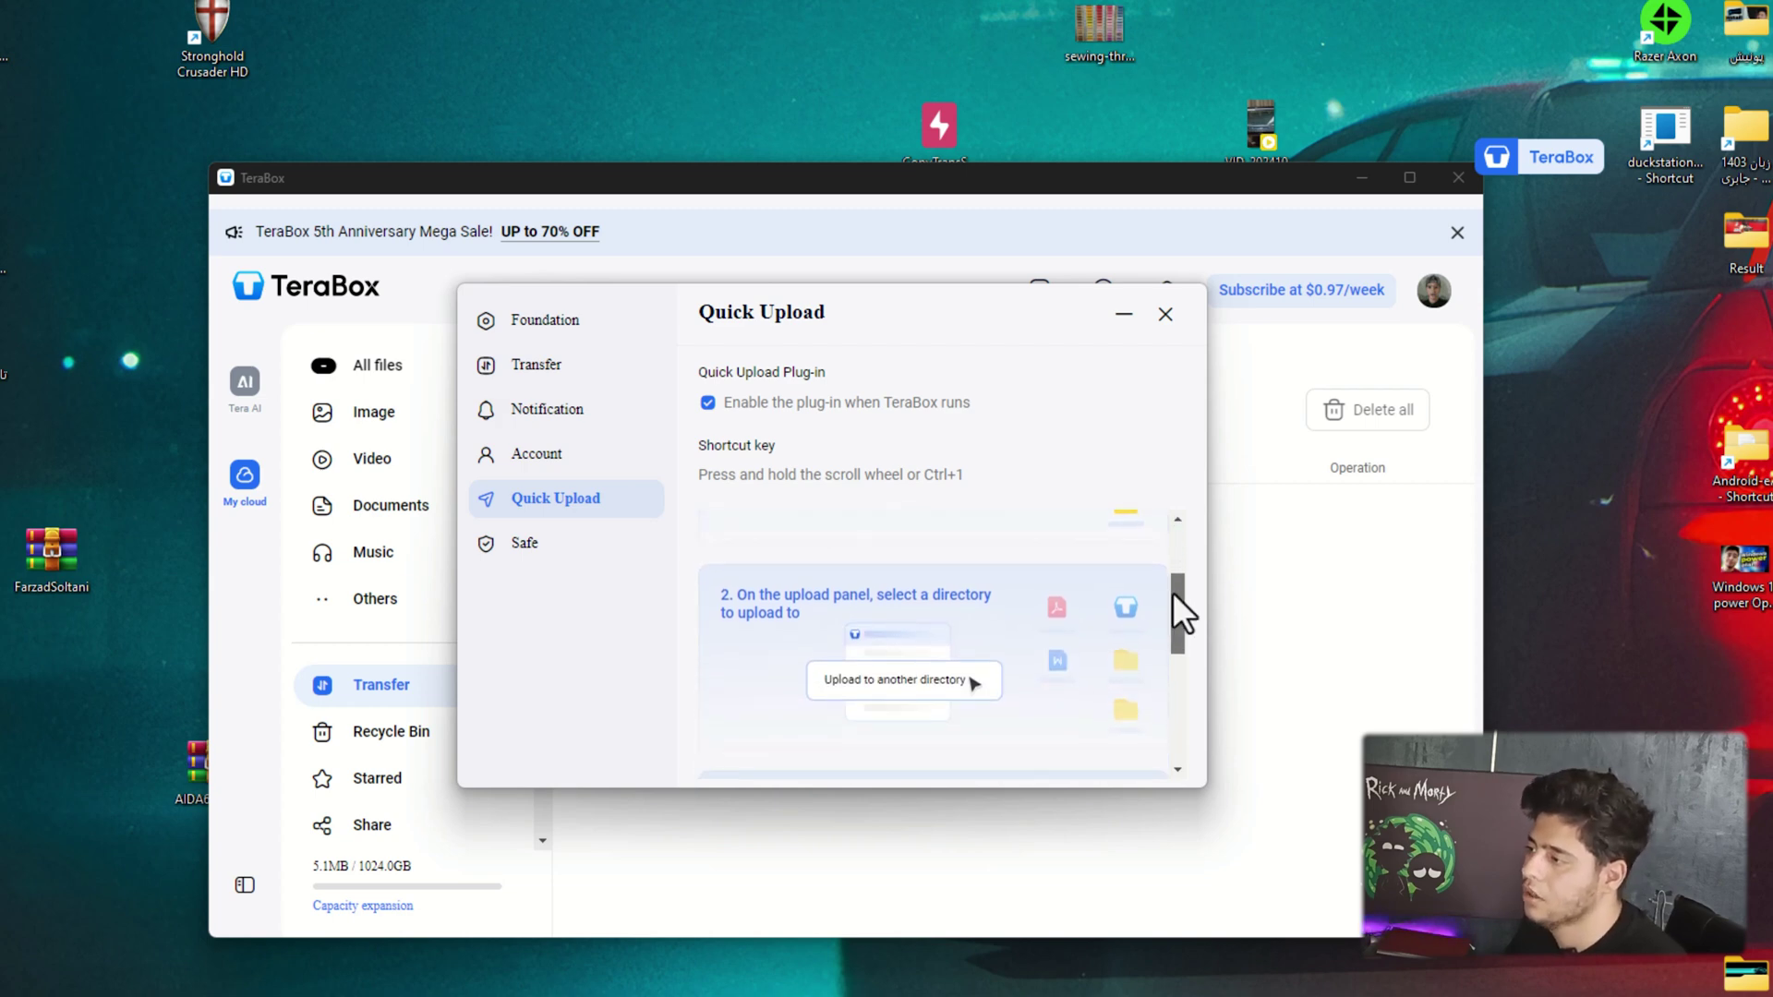
{"action": "left_click_drag", "start_coordinate": [1173, 590], "coordinate": [1160, 188]}
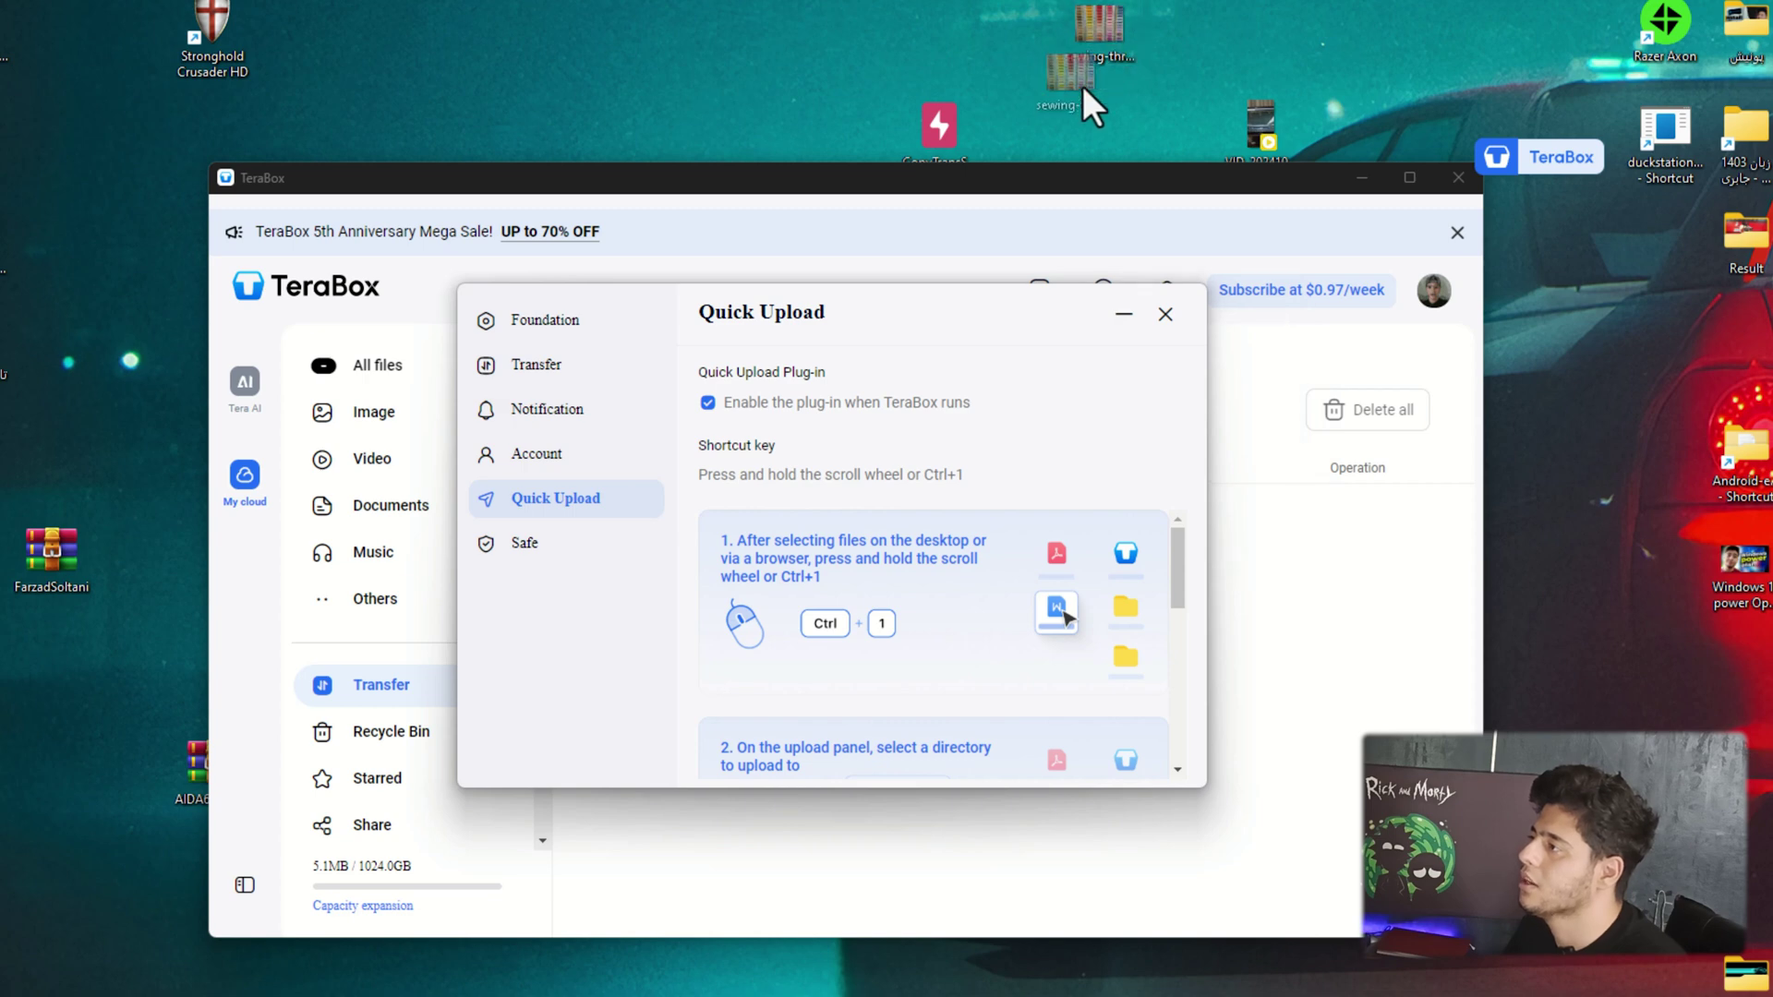
Bring up the Quick Upload menu for the sewing-threads image on the desktop.
{"action": "left_click_drag", "start_coordinate": [1097, 71], "coordinate": [1097, 72]}
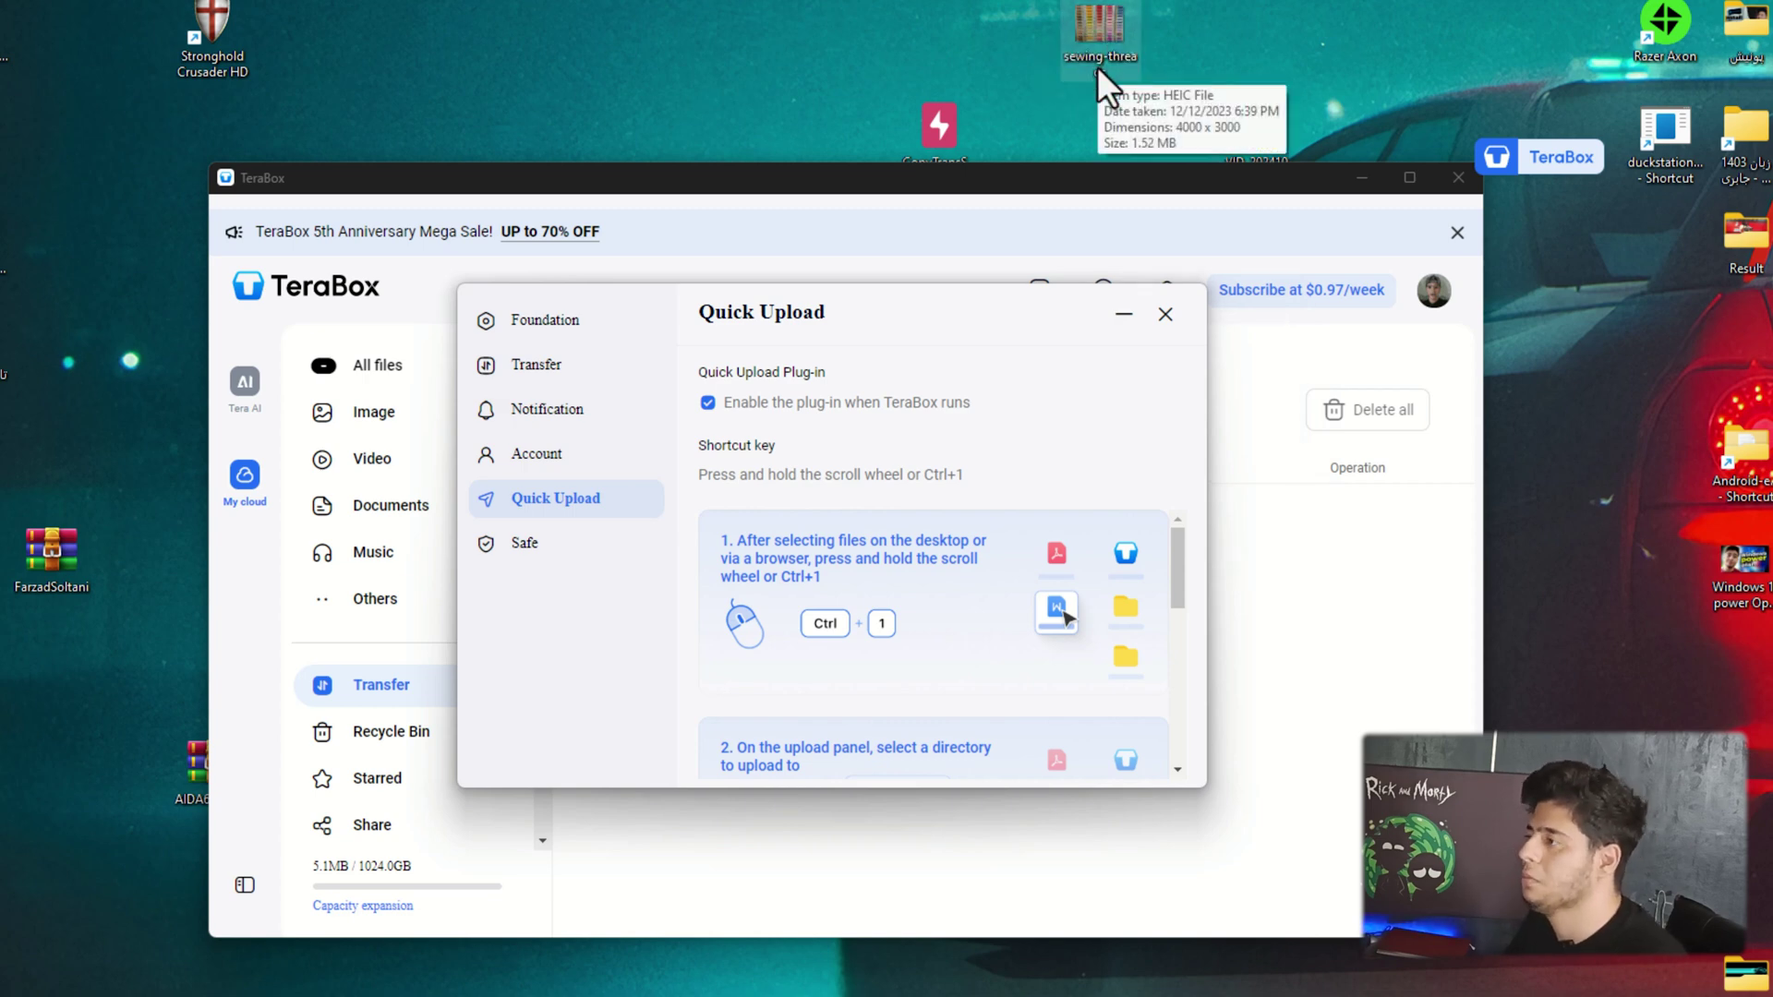
{"action": "middle_click", "coordinate": [1099, 68]}
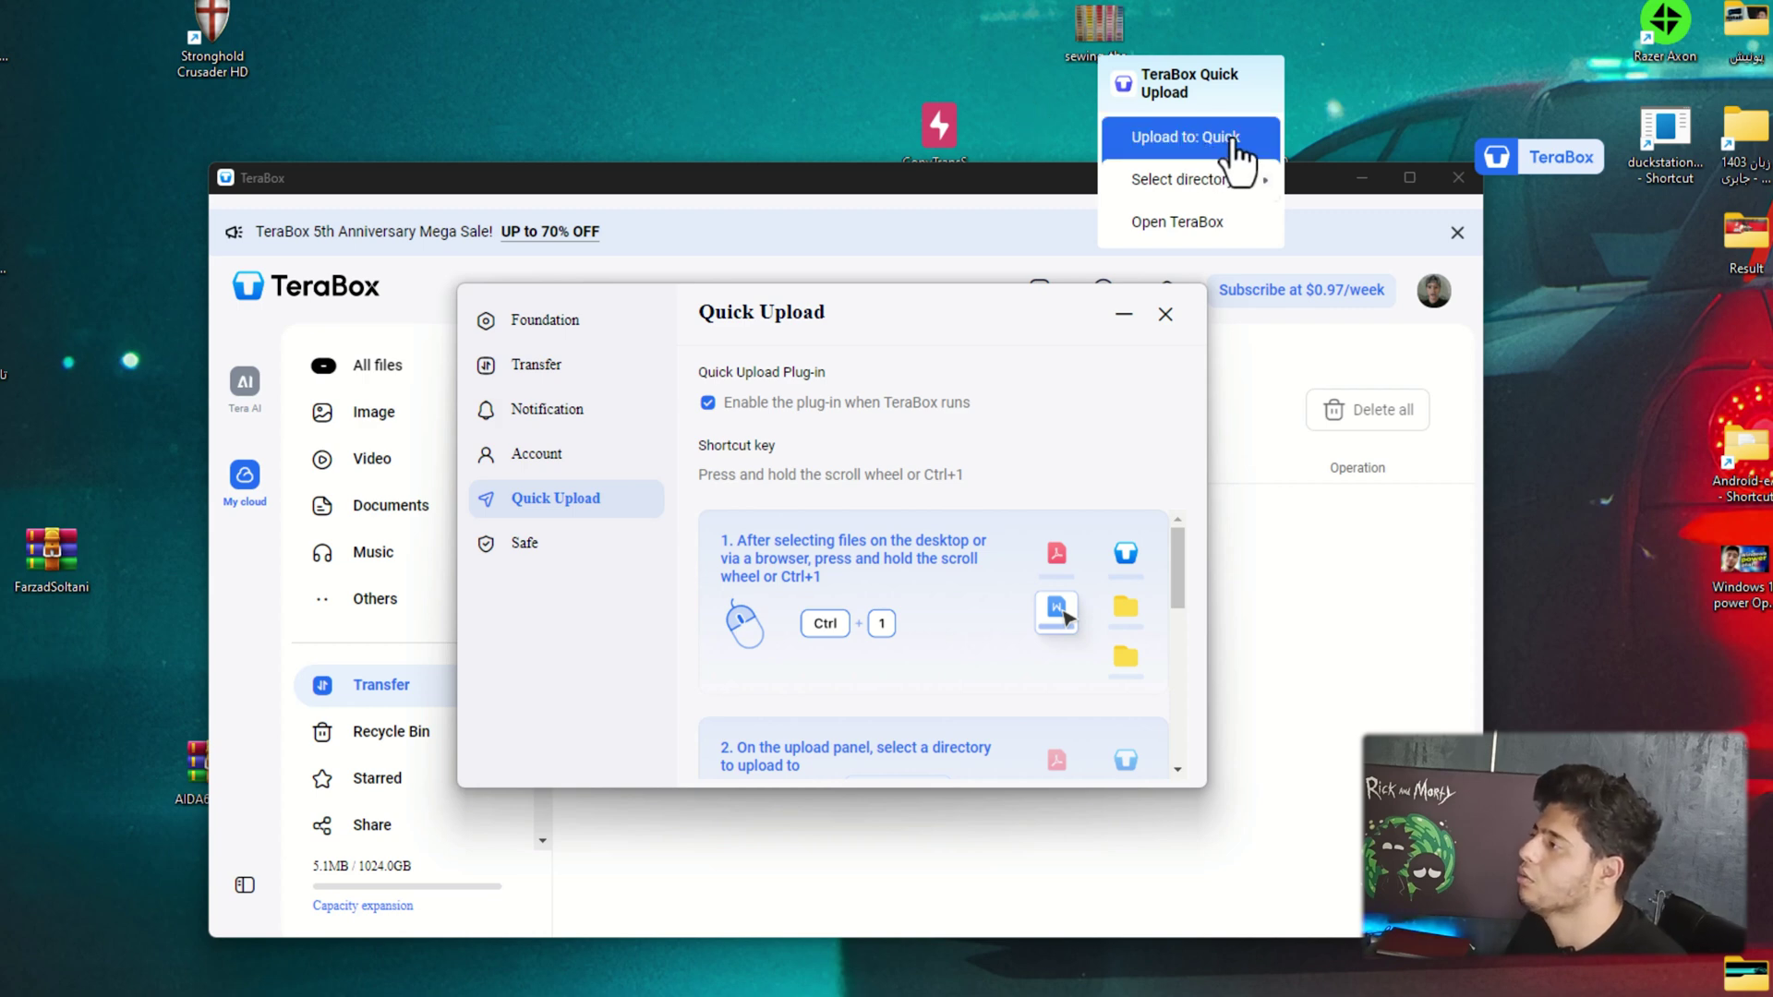
{"action": "mouse_move", "coordinate": [1201, 166]}
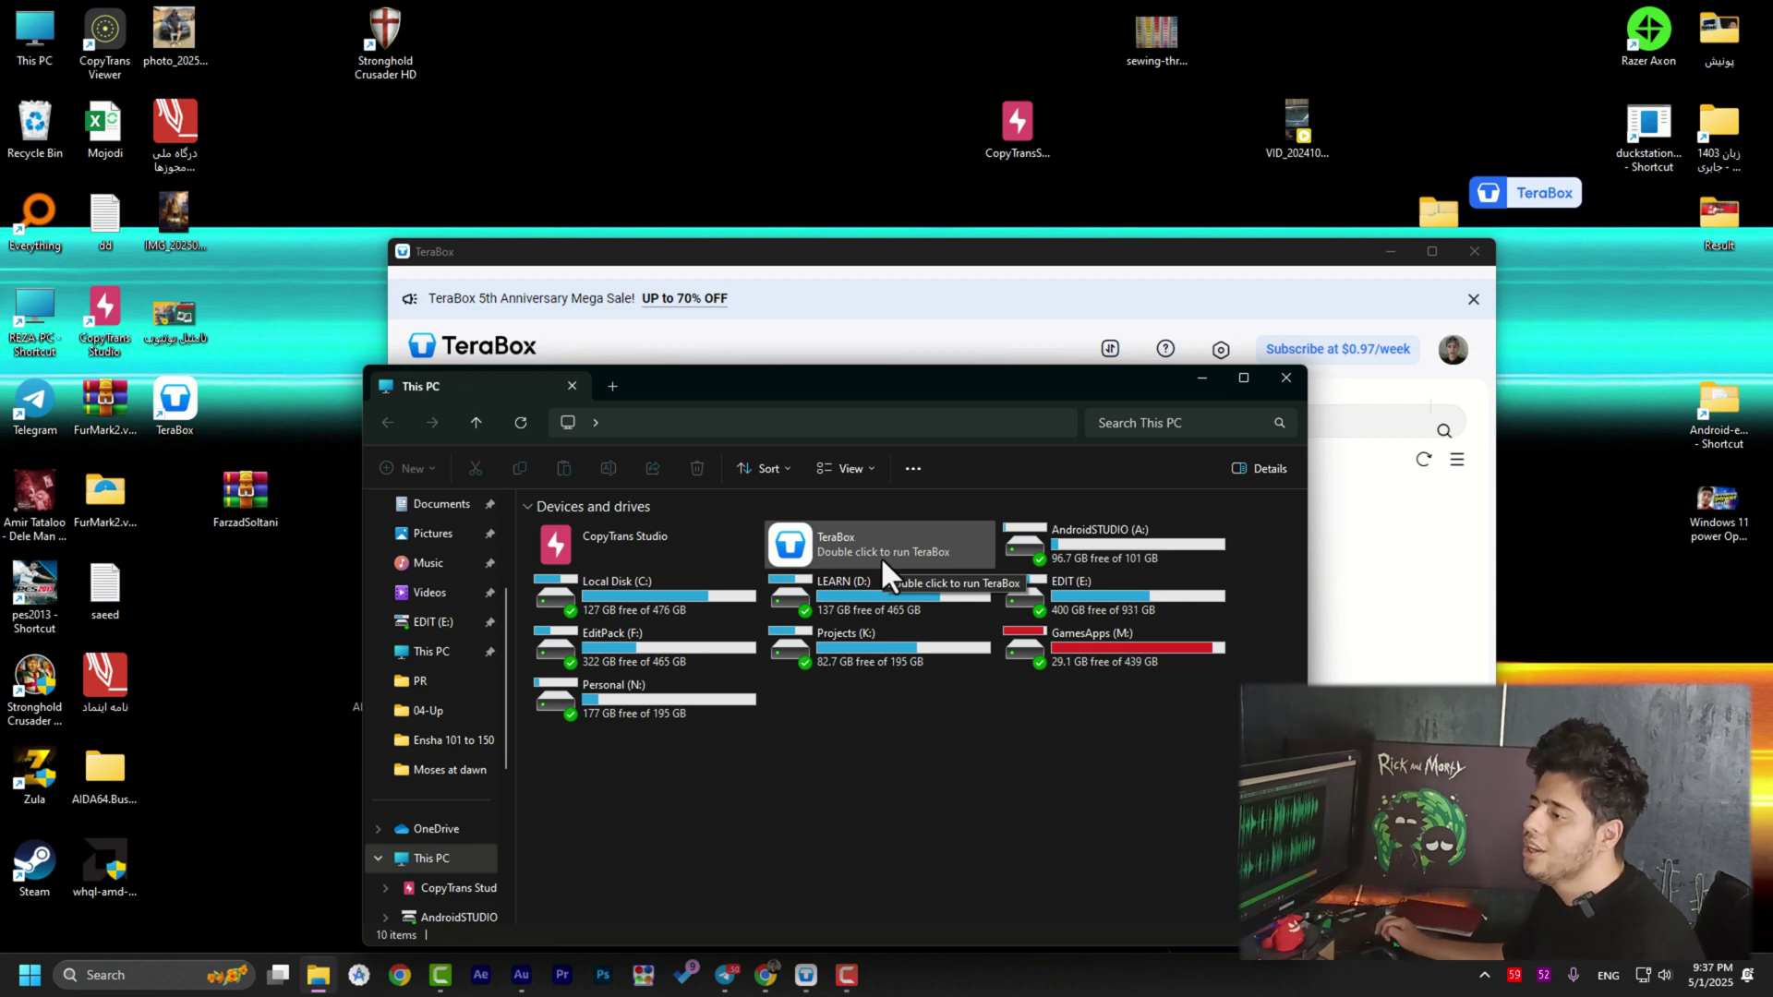
Close the This PC File Explorer window to return to TeraBox's All files view.
{"action": "left_click", "coordinate": [1285, 378]}
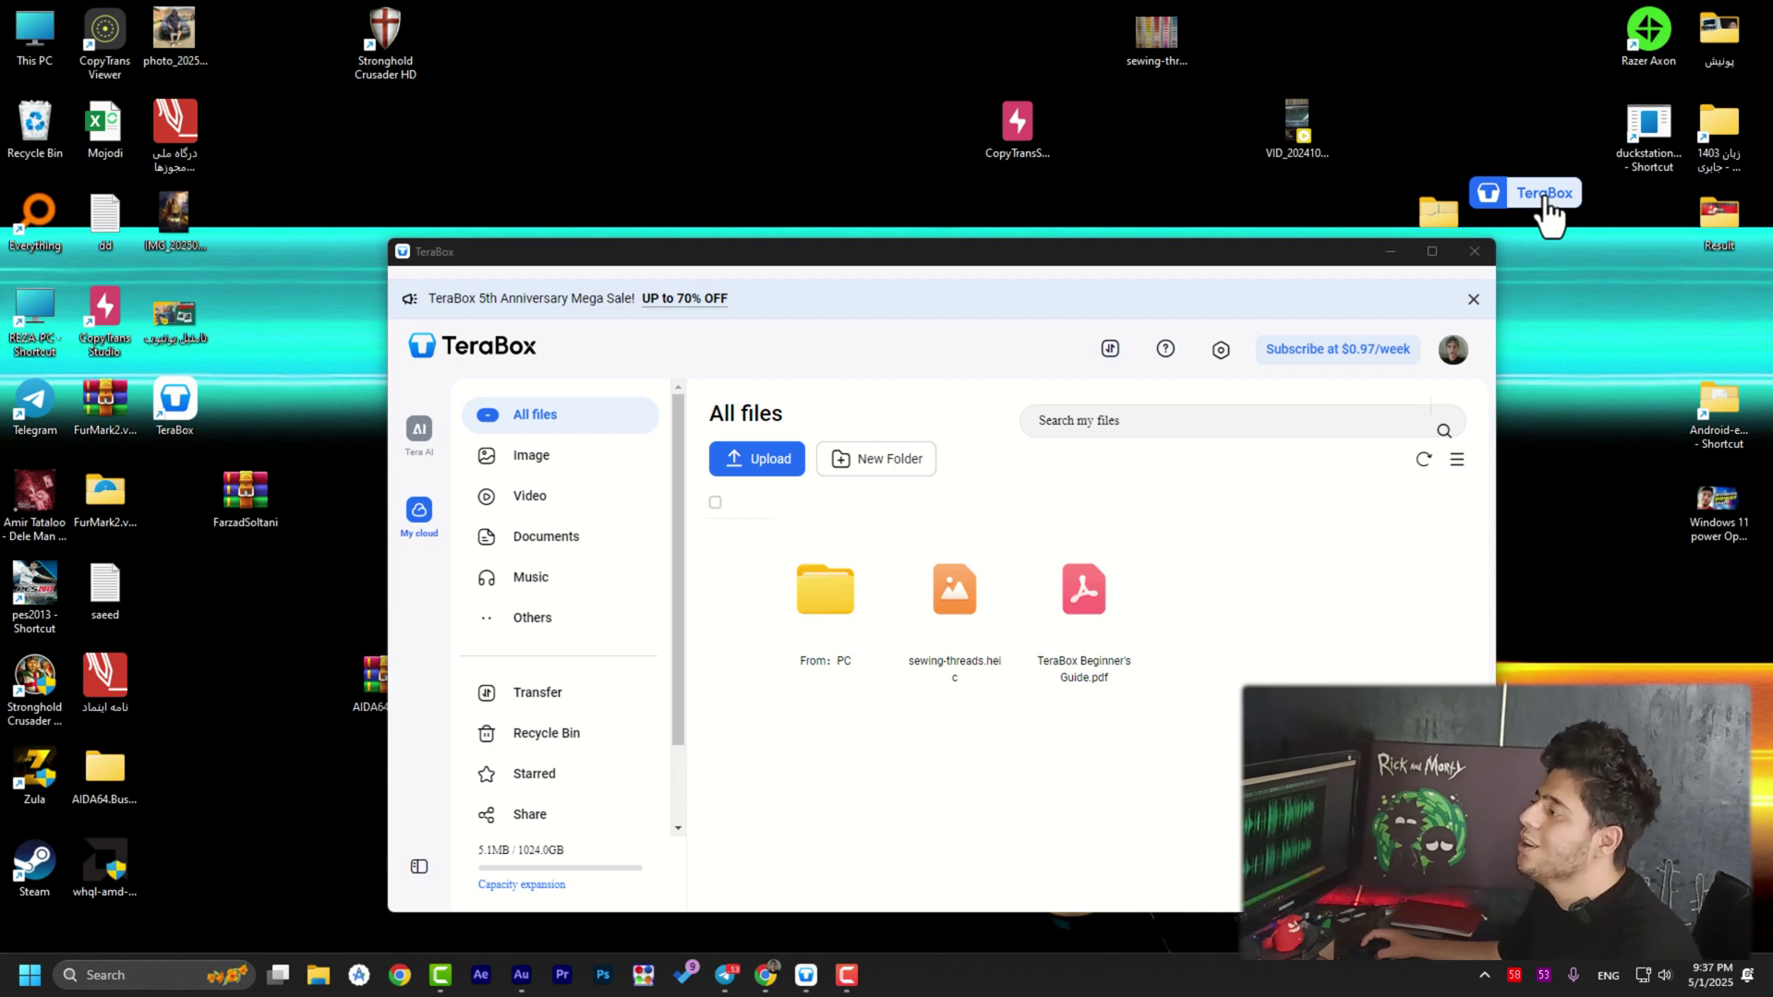
Drop the Windows 11 power options image onto the floating TeraBox widget, then confirm it in All files.
{"action": "left_click_drag", "start_coordinate": [1544, 199], "coordinate": [1528, 150]}
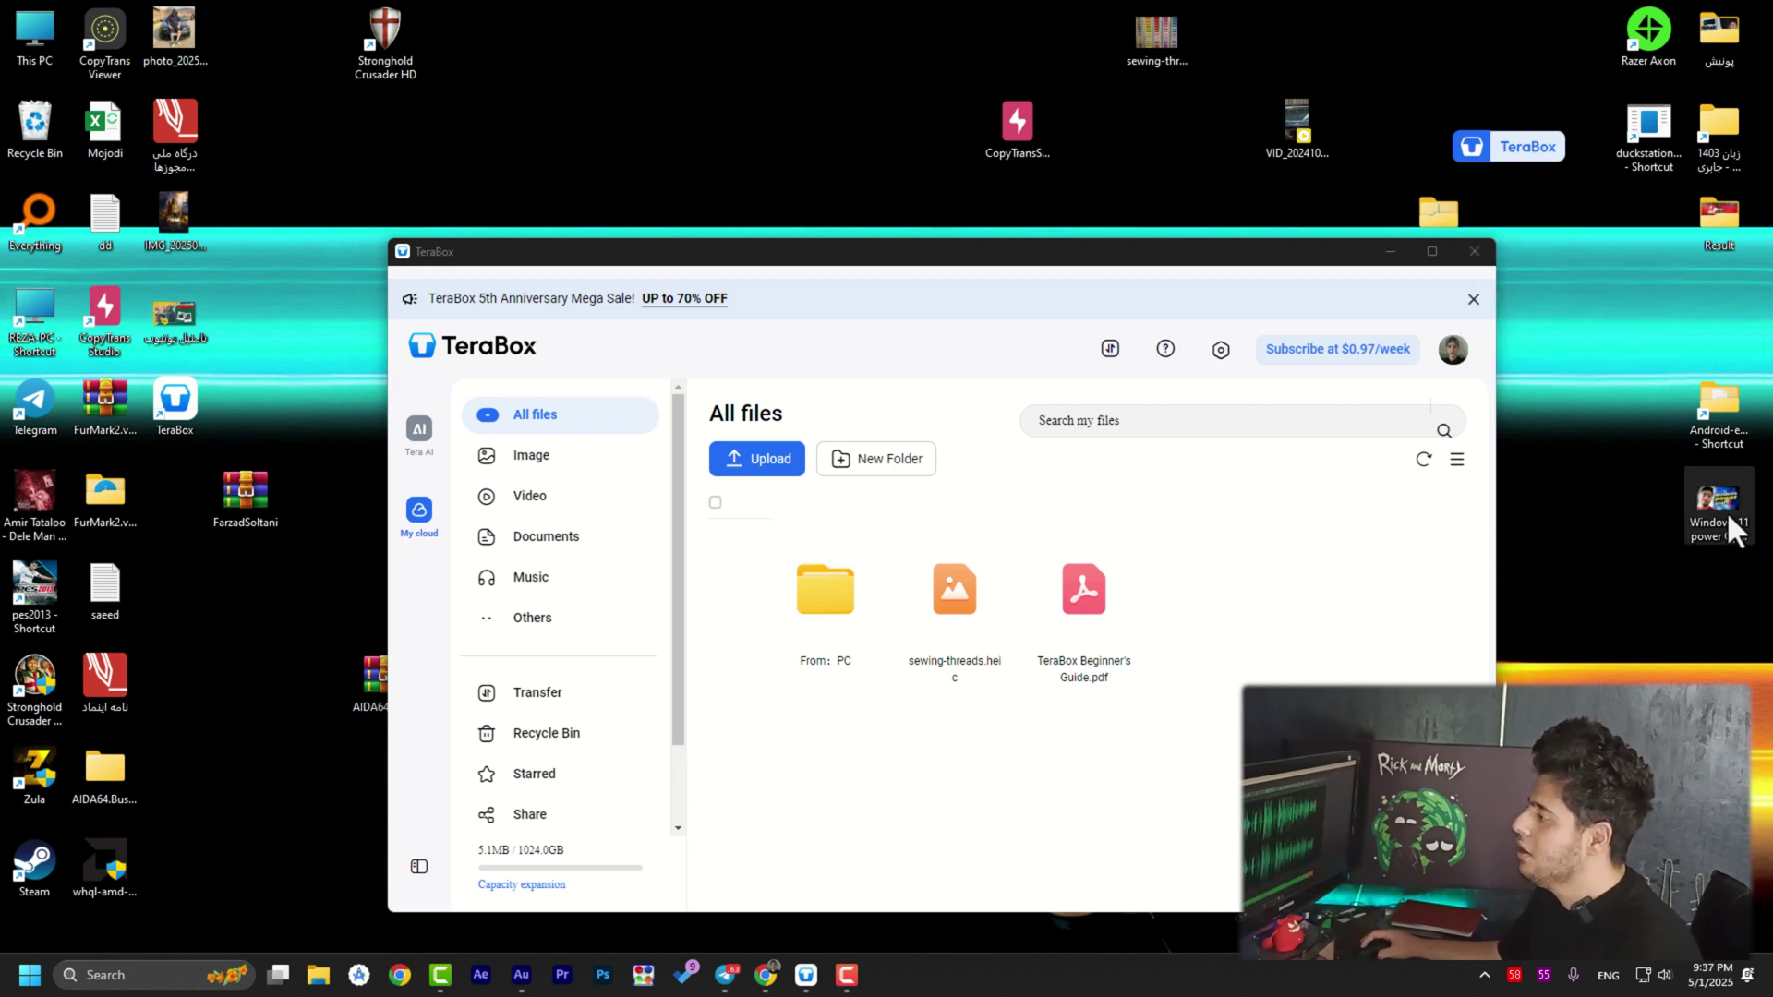
{"action": "left_click_drag", "start_coordinate": [1728, 516], "coordinate": [1515, 142]}
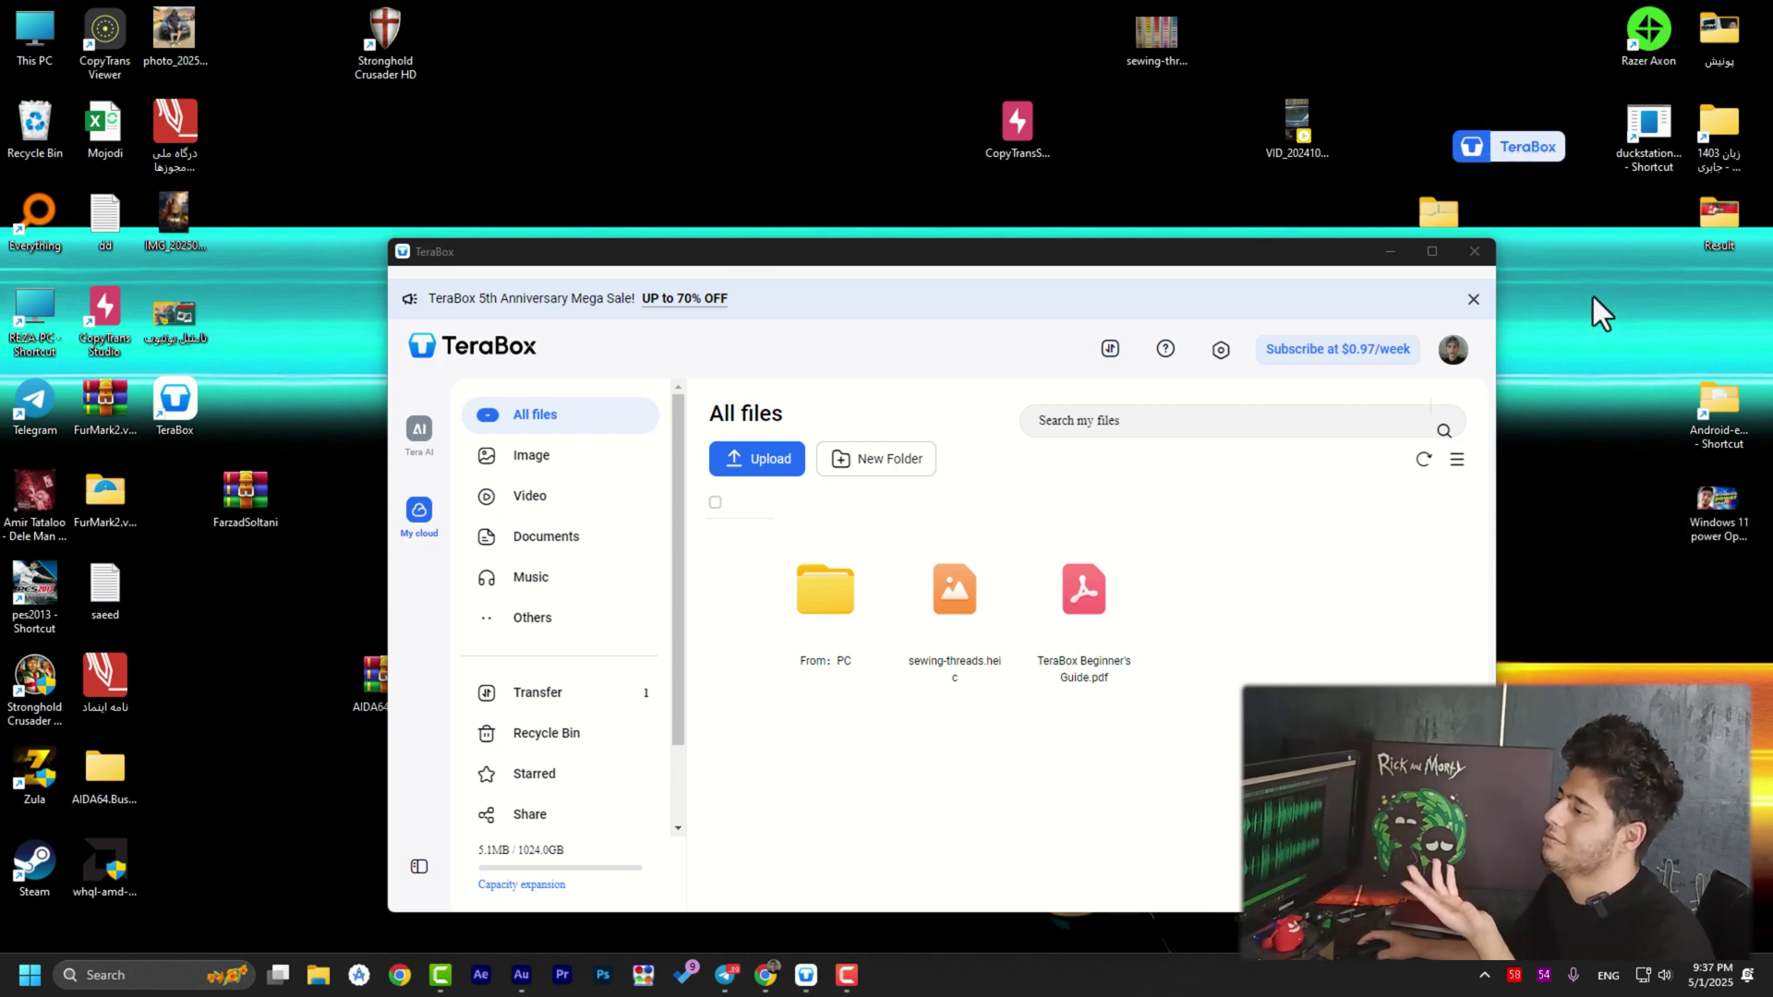
{"action": "left_click", "coordinate": [602, 457]}
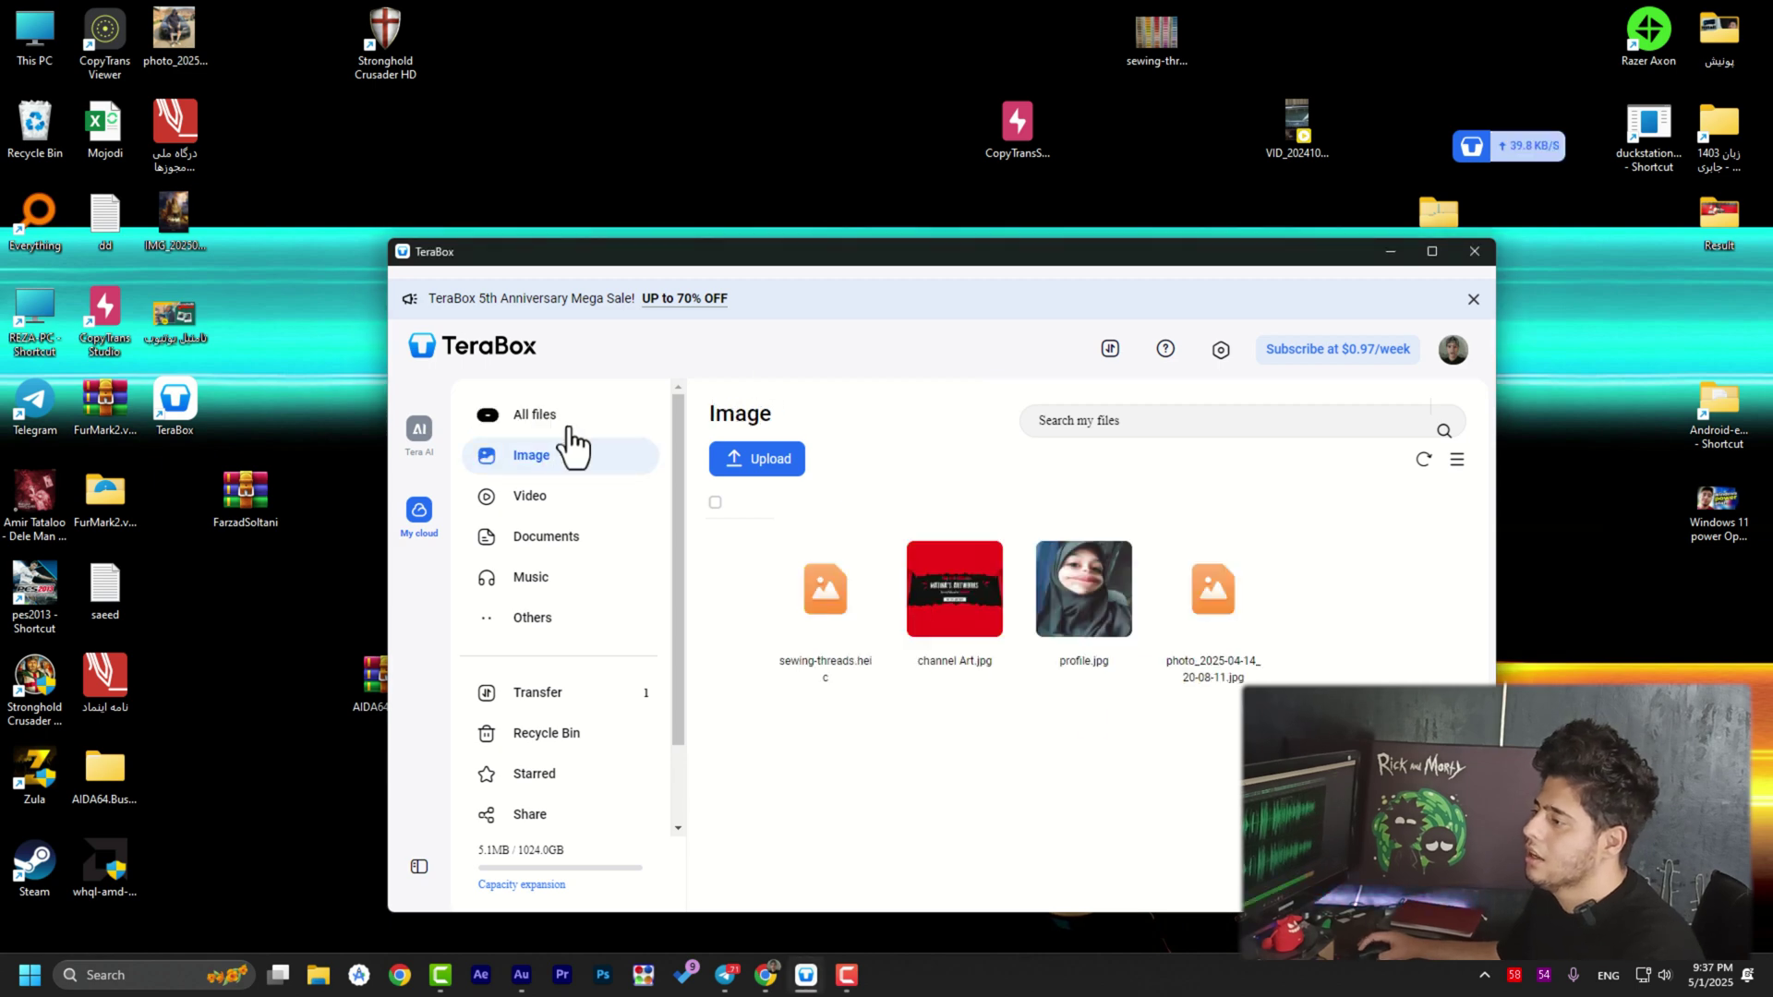
{"action": "left_click", "coordinate": [569, 427]}
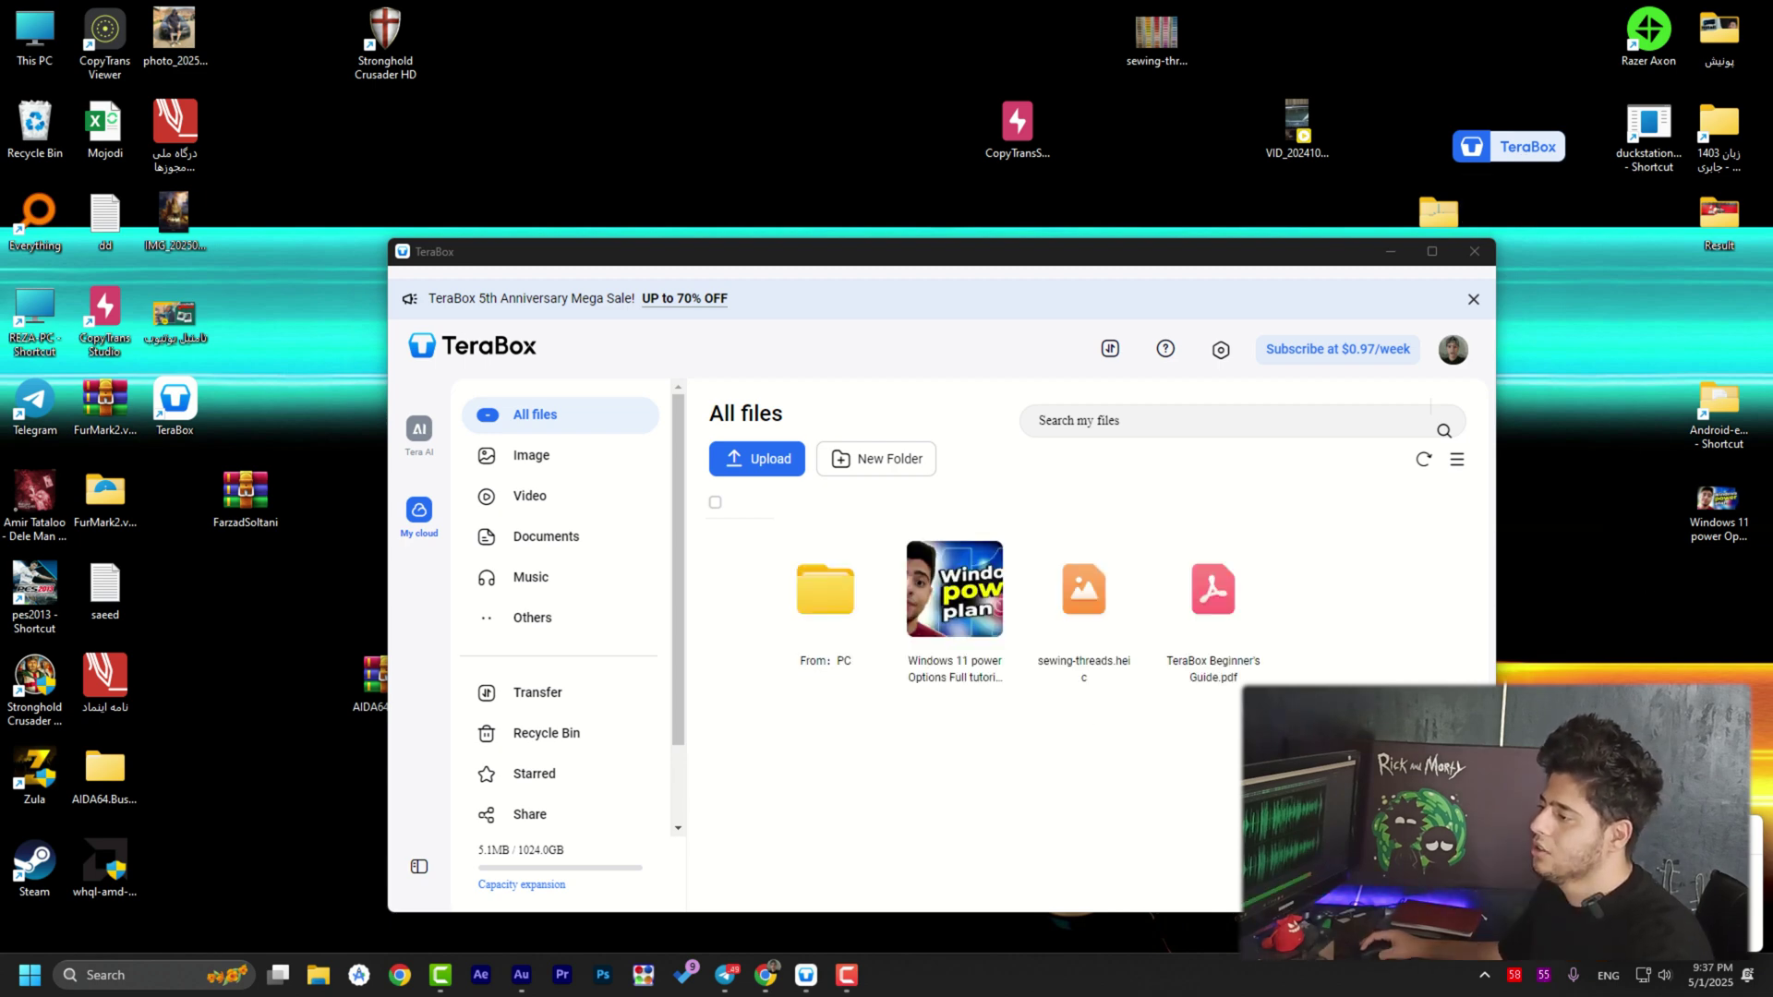
{"action": "left_click", "coordinate": [1153, 786]}
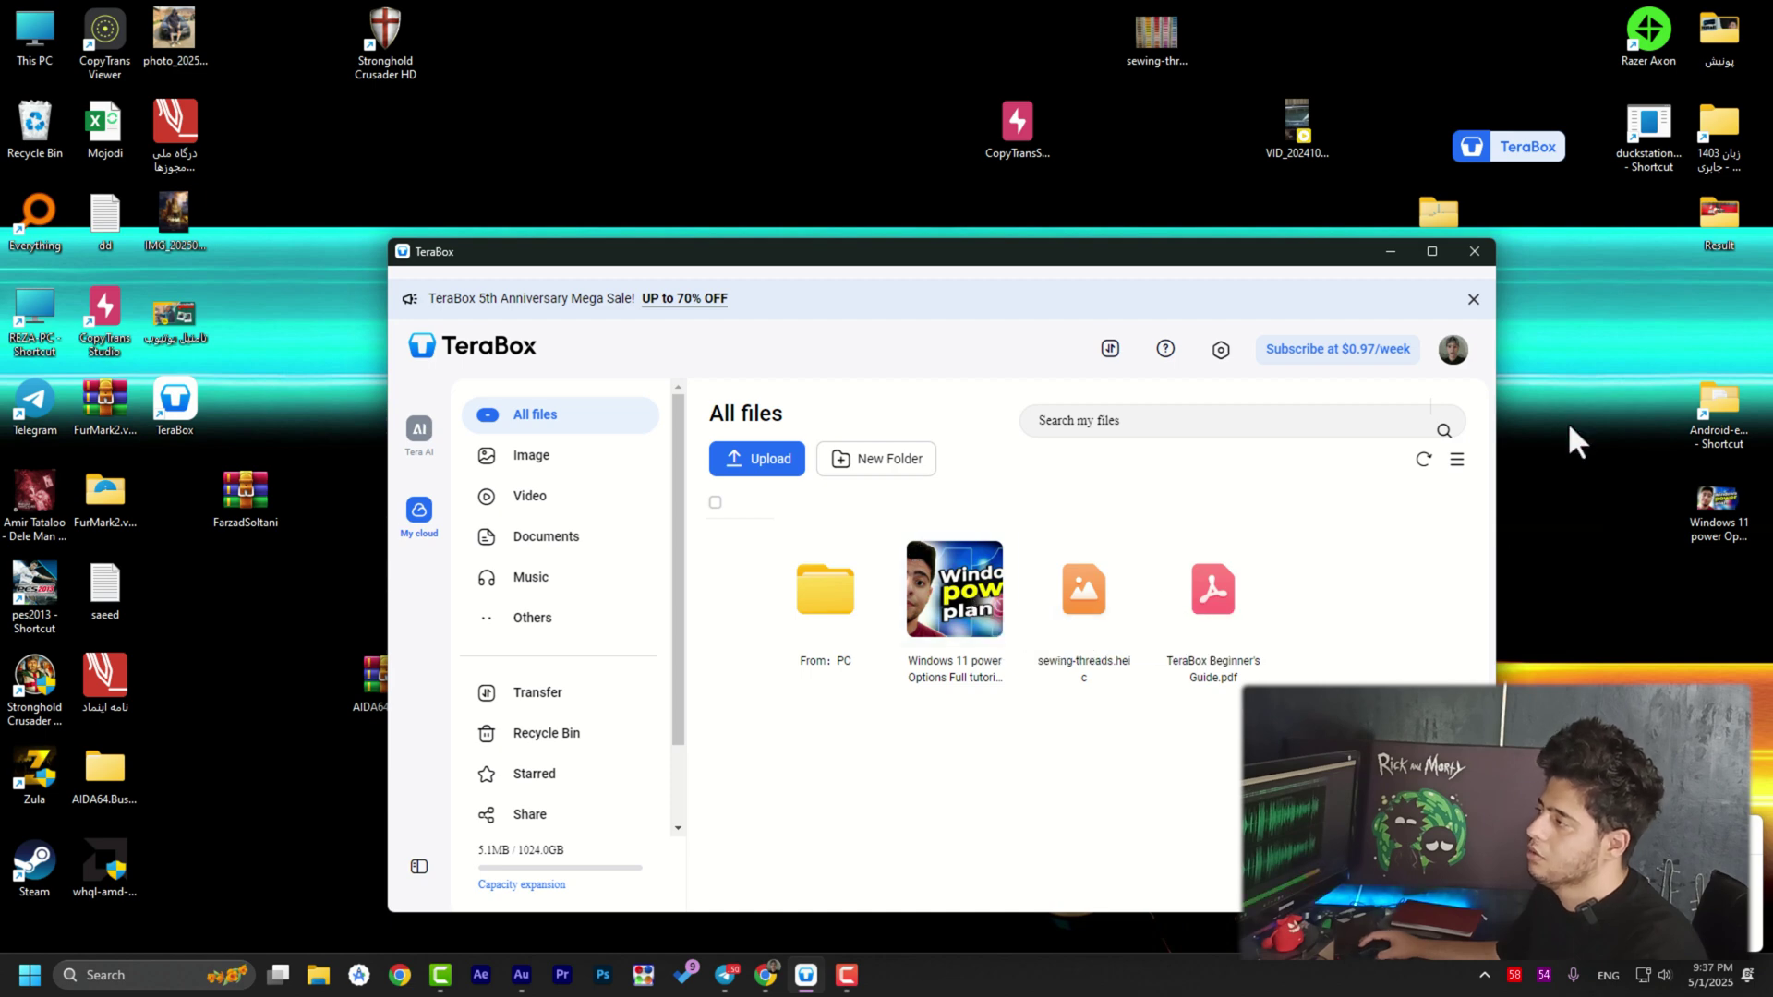
{"action": "left_click", "coordinate": [1568, 350]}
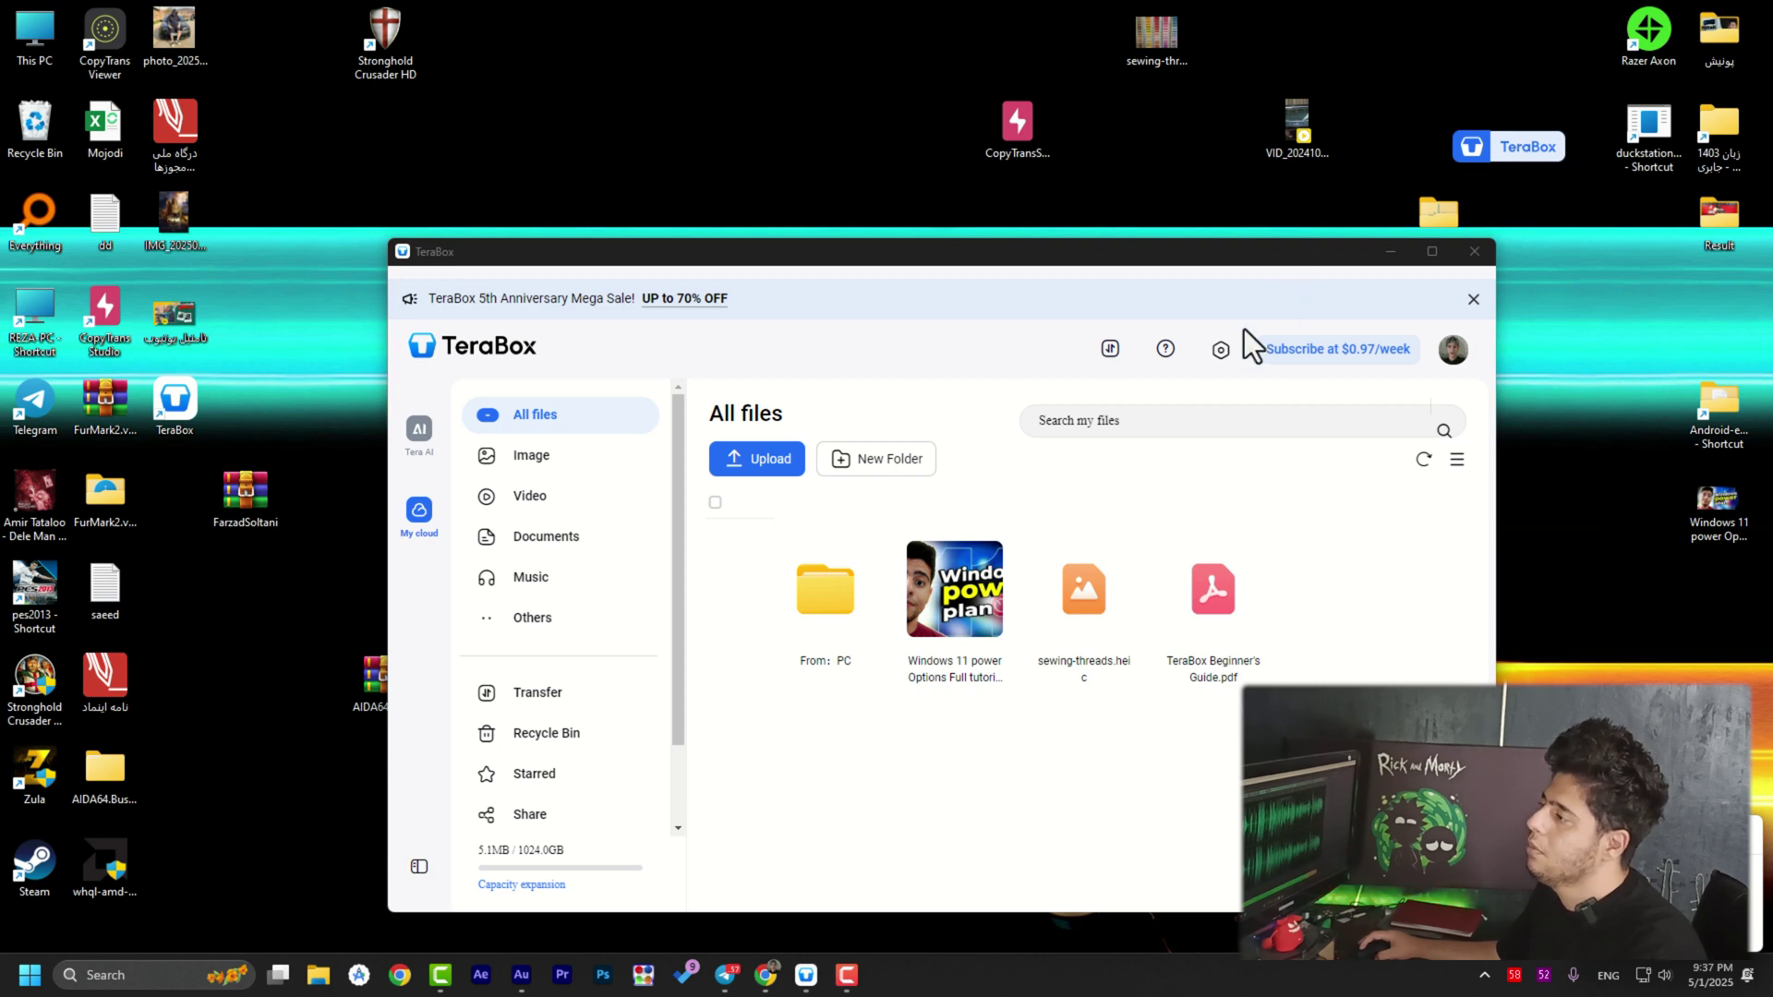
Reopen TeraBox Settings on the Foundation page showing auto-start, floating window and My Computer entry.
{"action": "left_click", "coordinate": [1222, 351]}
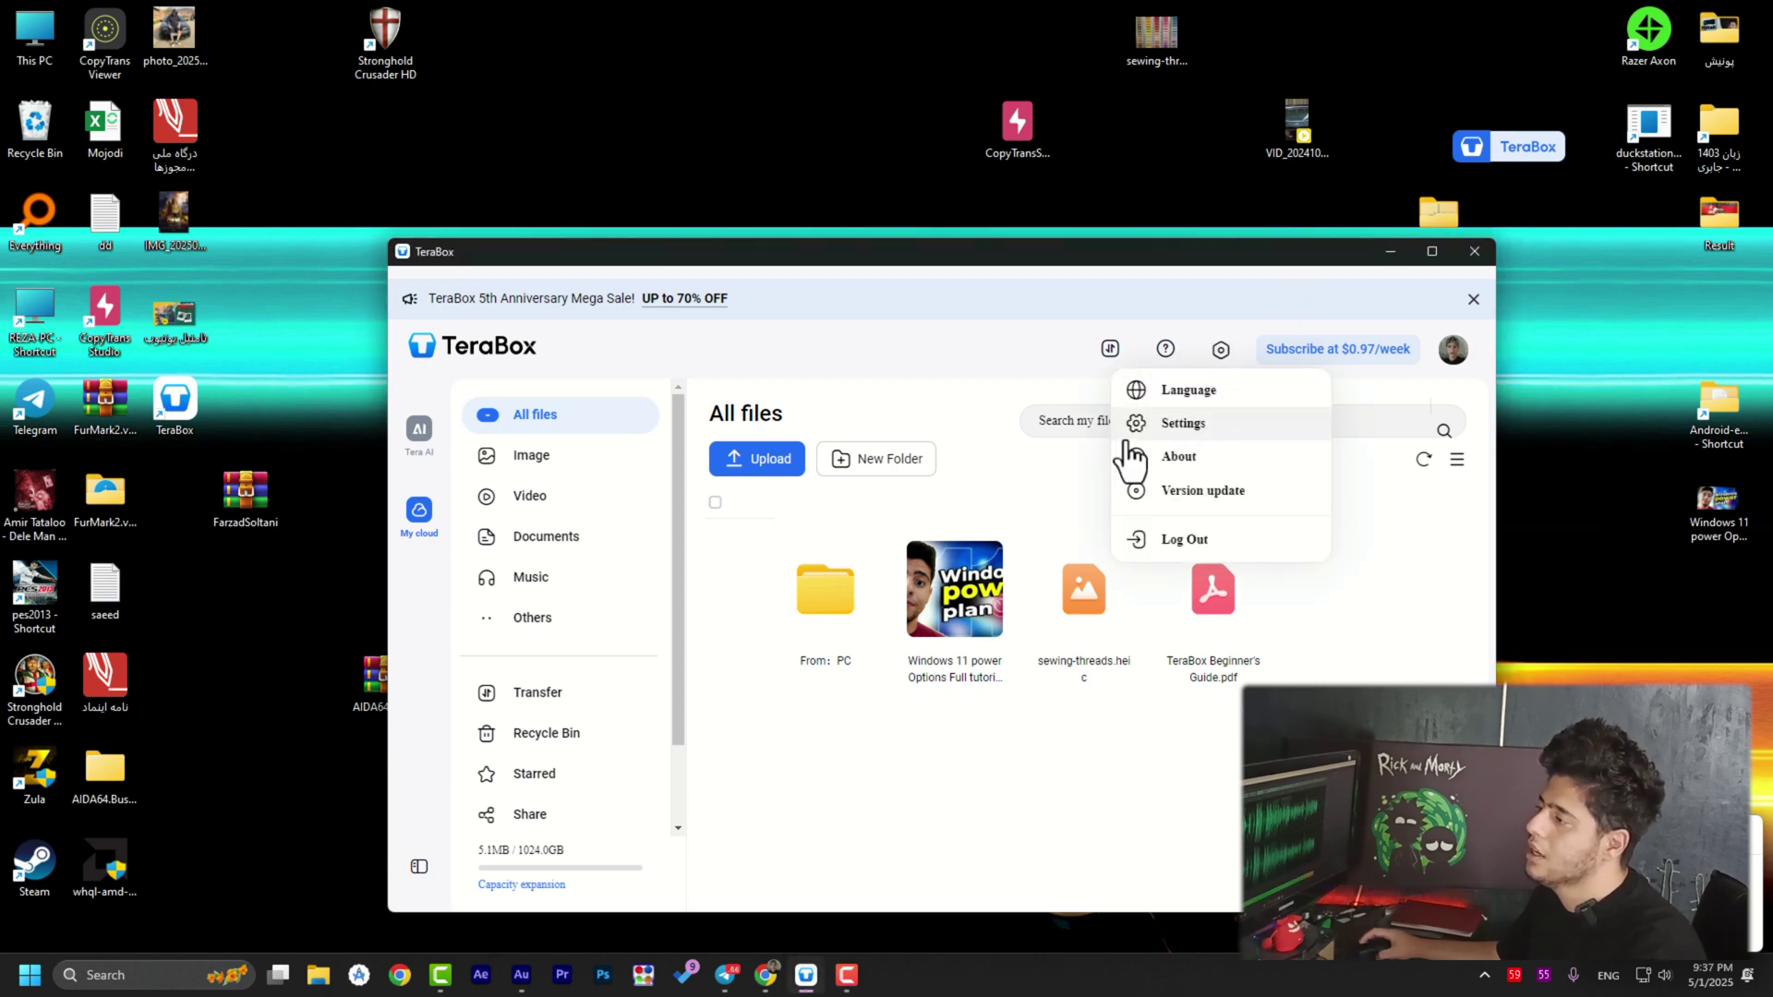
{"action": "left_click", "coordinate": [1184, 425]}
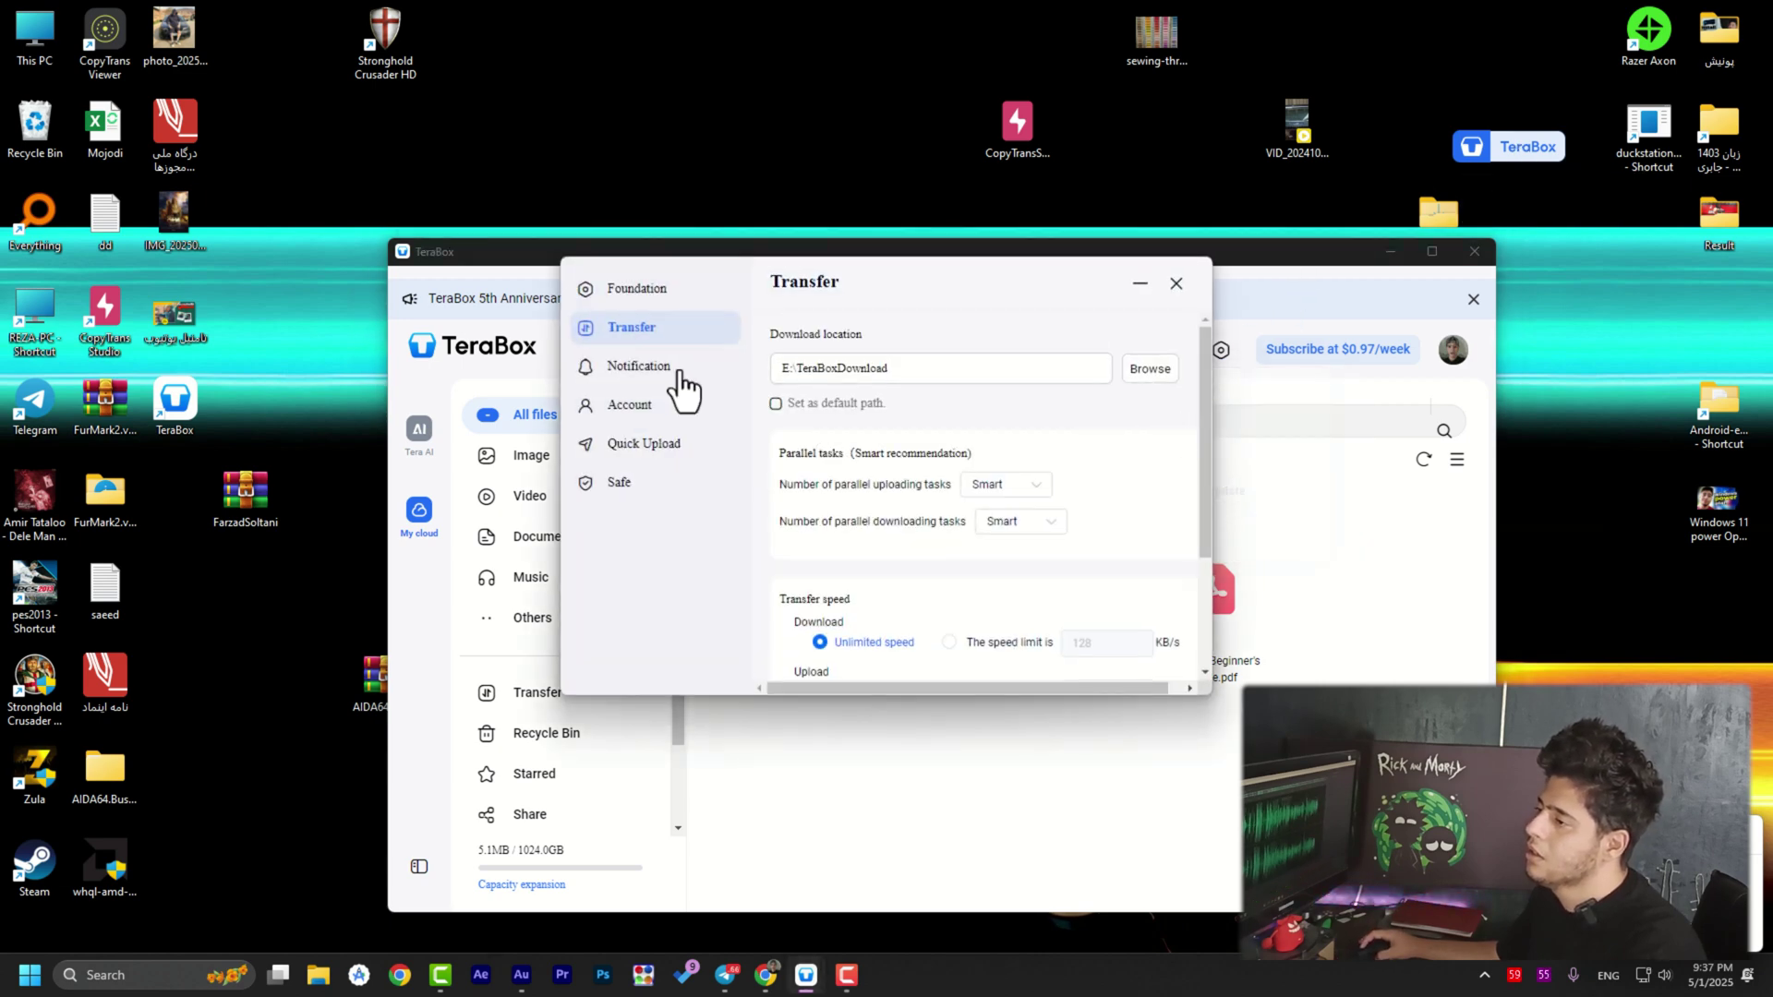
{"action": "left_click", "coordinate": [646, 292]}
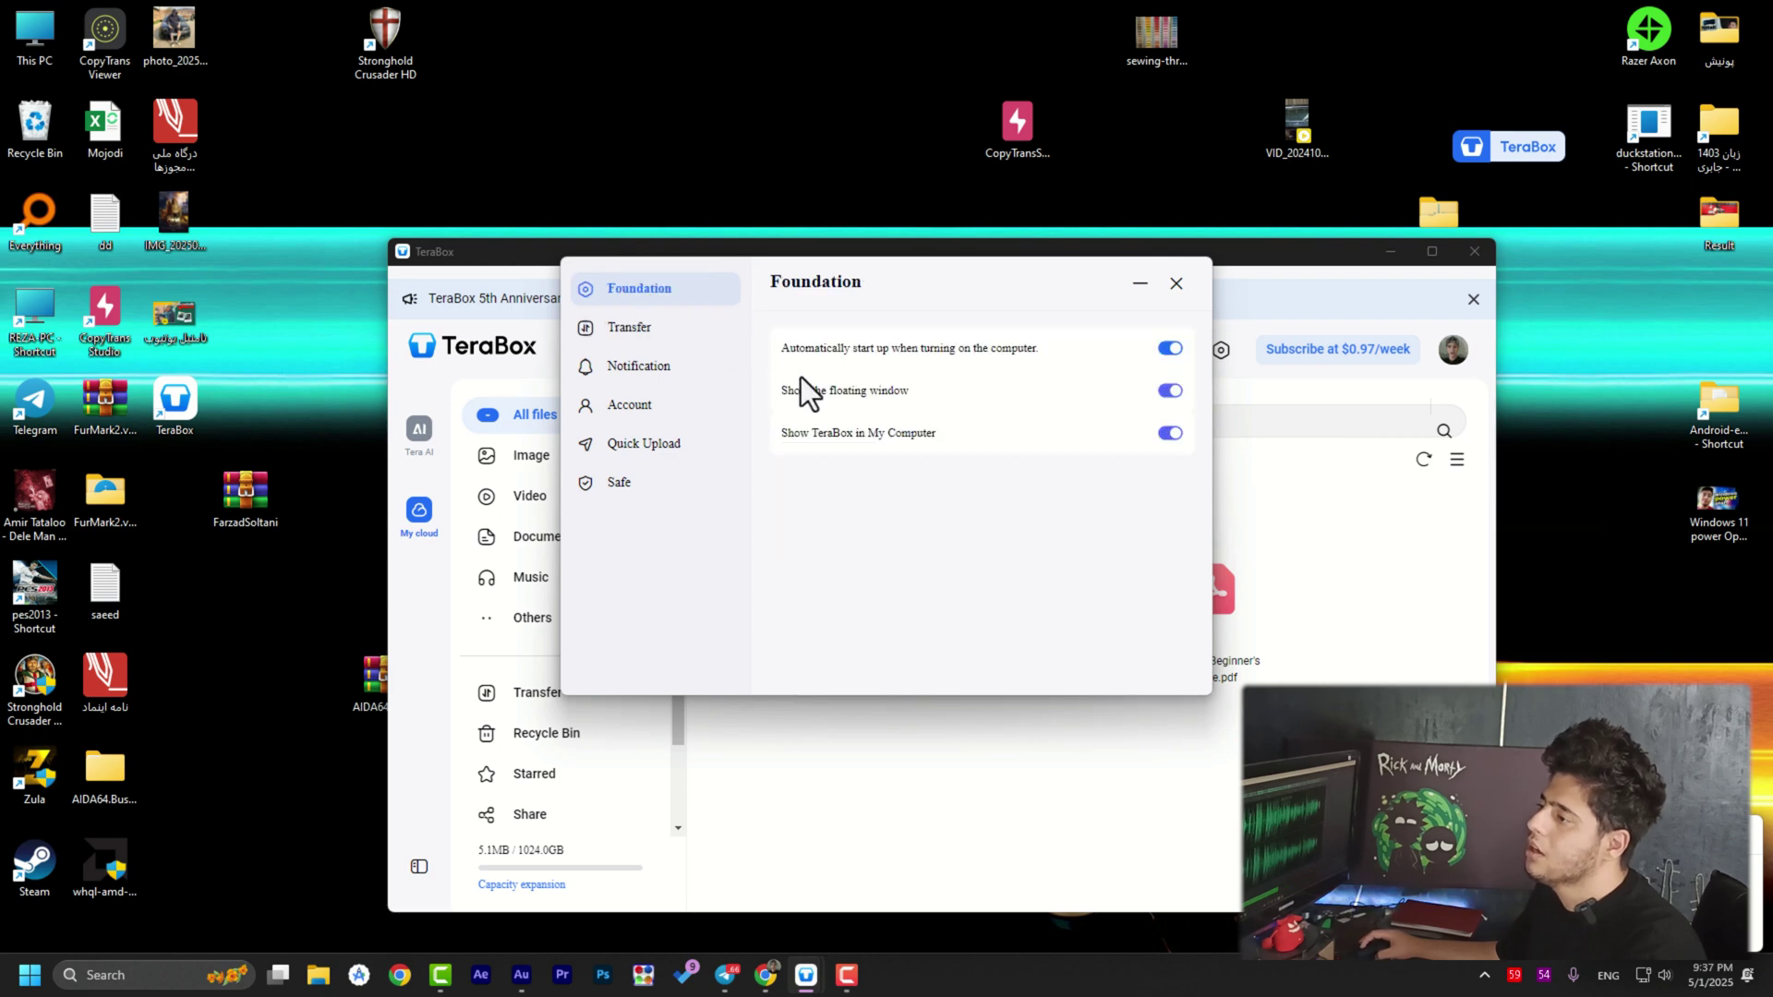